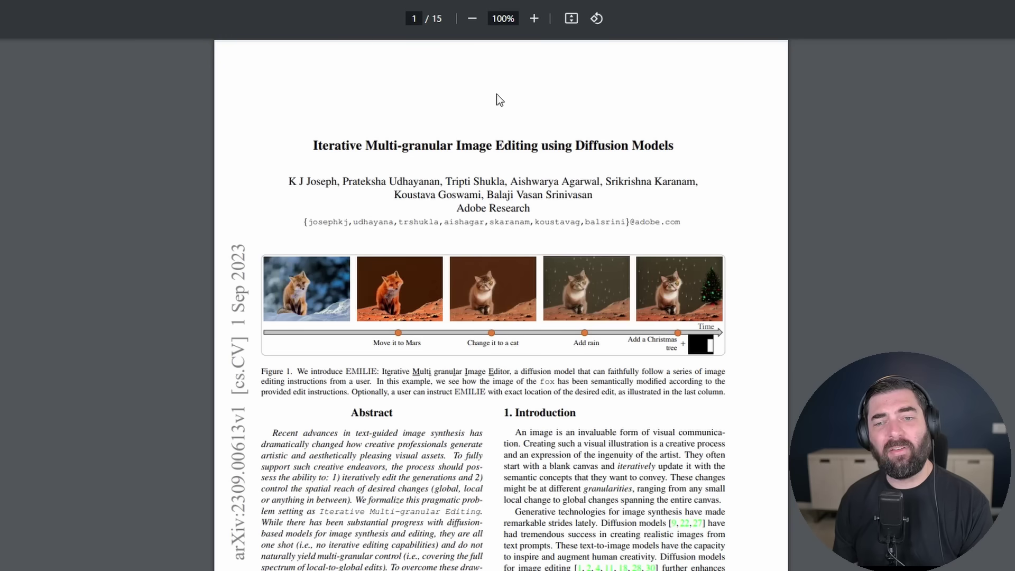
# - Scroll down through the first pages of the research paper PDF
pyautogui.scroll(-20, 605, 338)
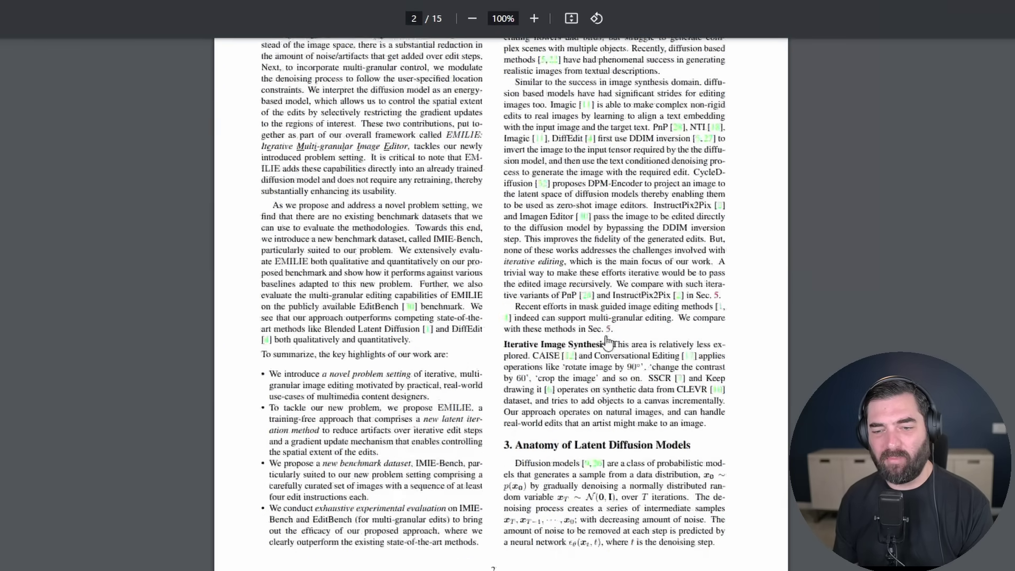
pyautogui.scroll(-6, 608, 329)
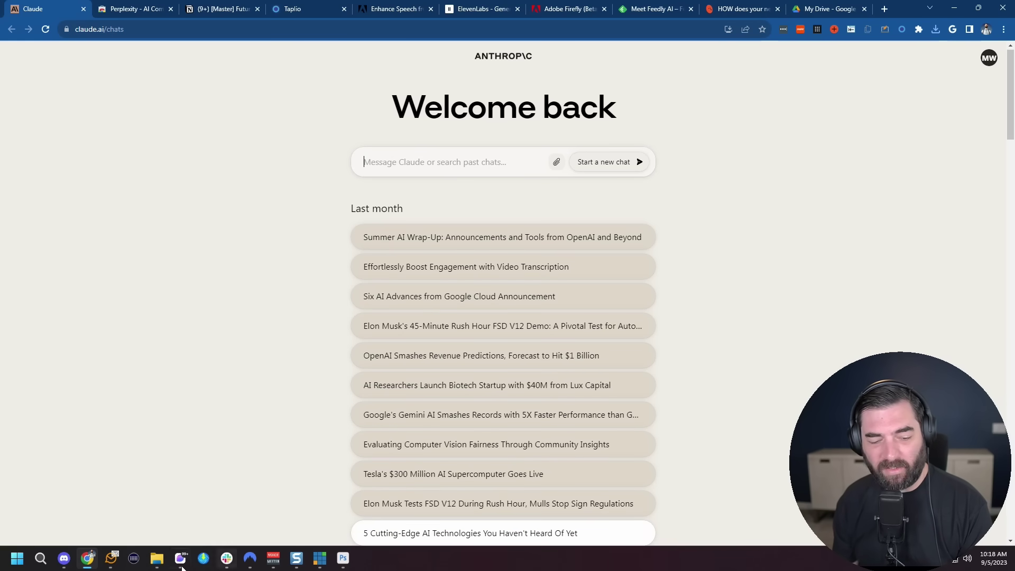
# - Drag 2309.00613.pdf from the Downloads folder onto Claude to attach it
pyautogui.click(157, 558)
pyautogui.moveTo(449, 52); pyautogui.dragTo(649, 53)
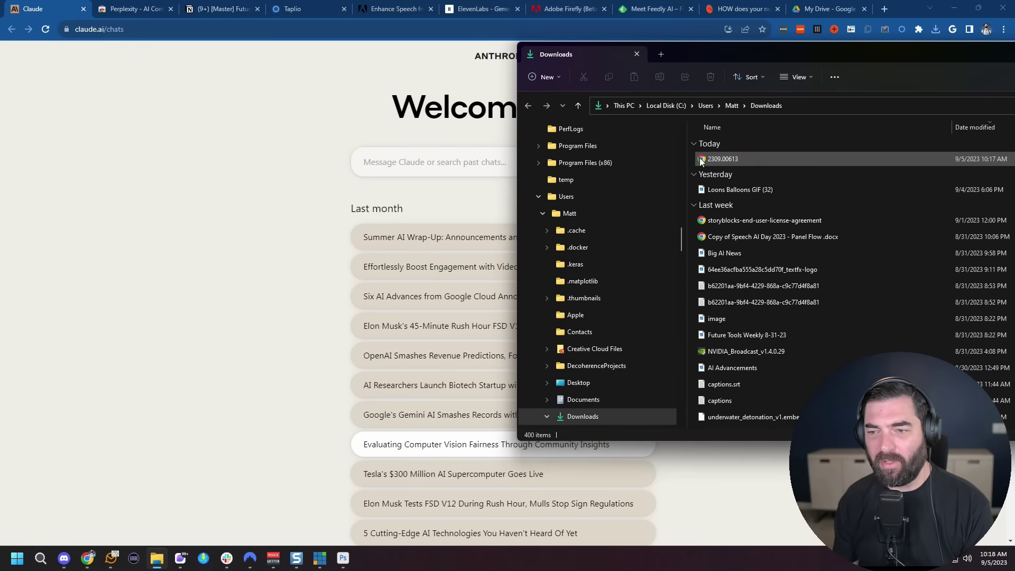
pyautogui.moveTo(701, 160); pyautogui.dragTo(415, 187)
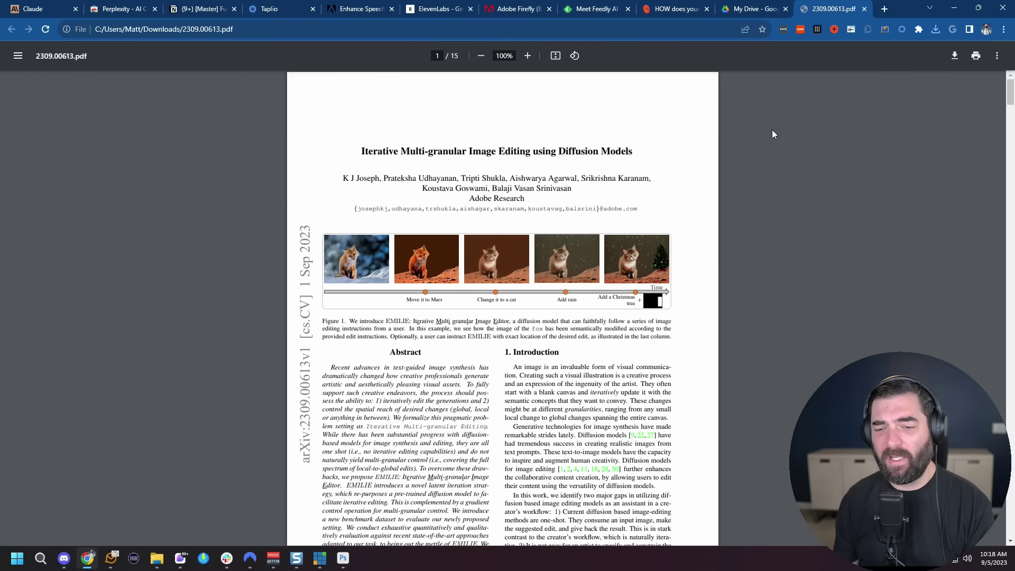
# - Select all the text of the 2309.00613 paper with Ctrl+A in the PDF viewer
pyautogui.scroll(-1, 773, 134)
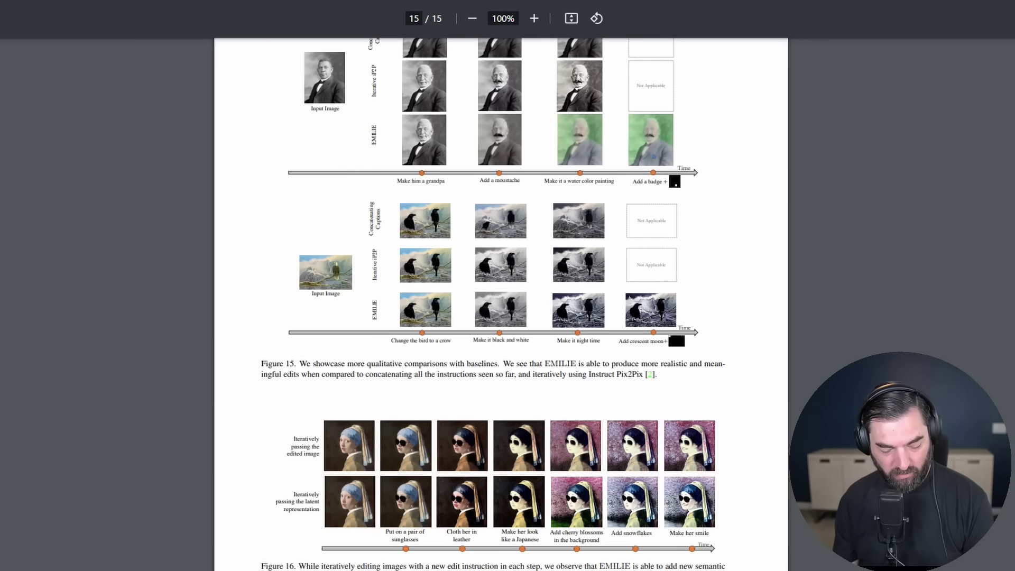
pyautogui.hotkey('ctrl', 'a')
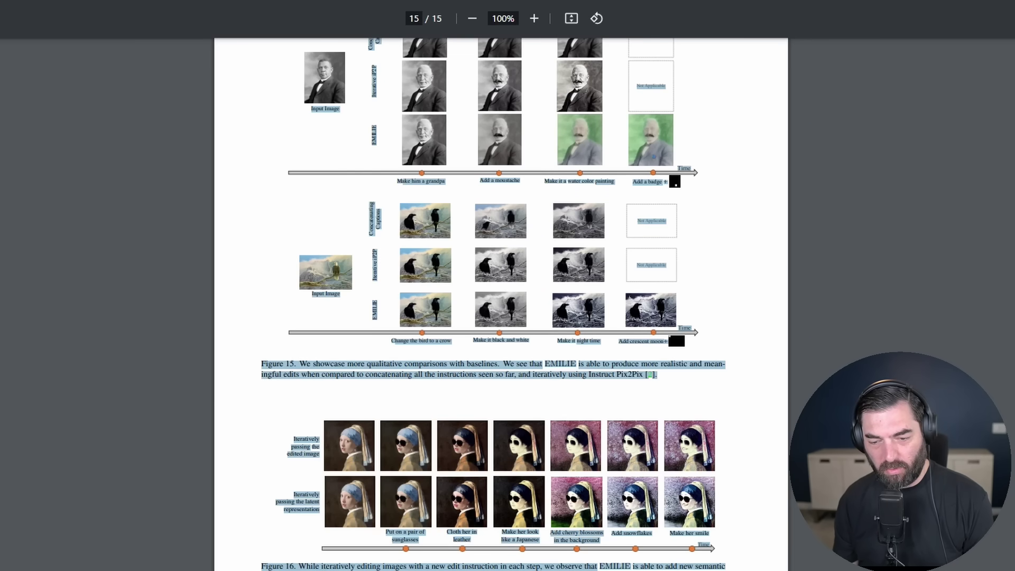
pyautogui.scroll(20, 461, 386)
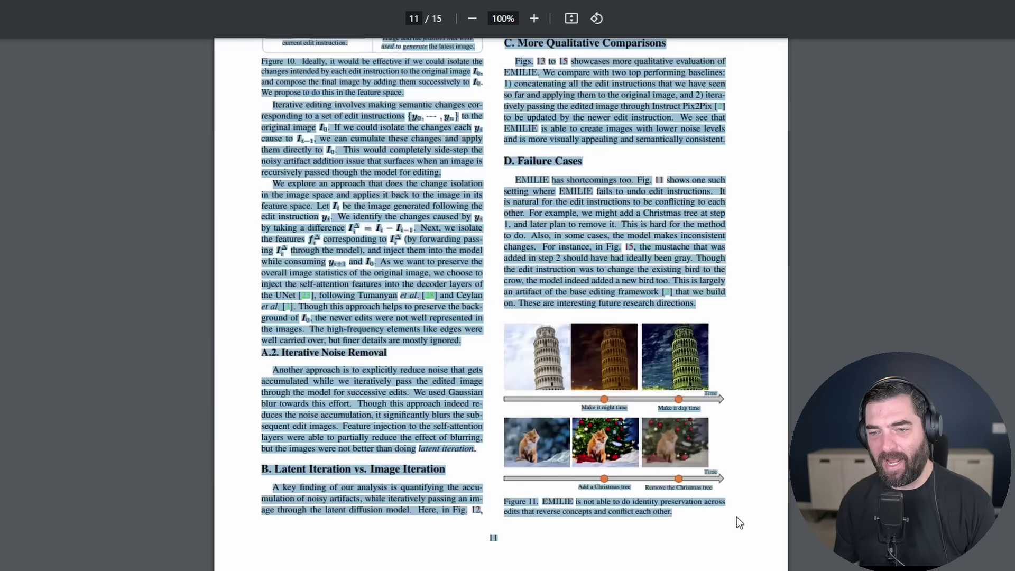
pyautogui.scroll(20, 501, 304)
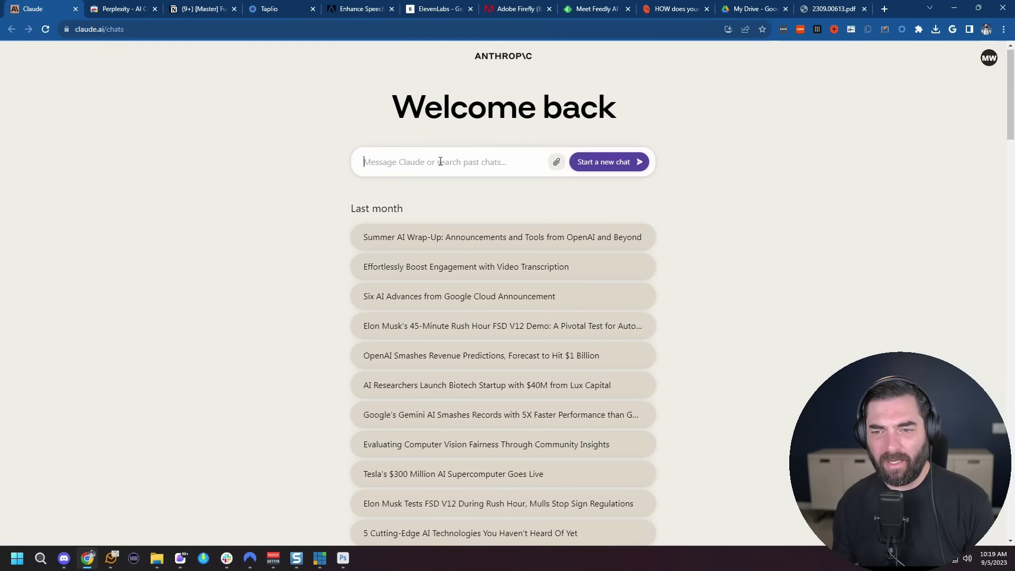
# - Paste the paper text into Claude as paste.txt and ask for a simple bullet-point summary
pyautogui.hotkey('ctrl', 'v')
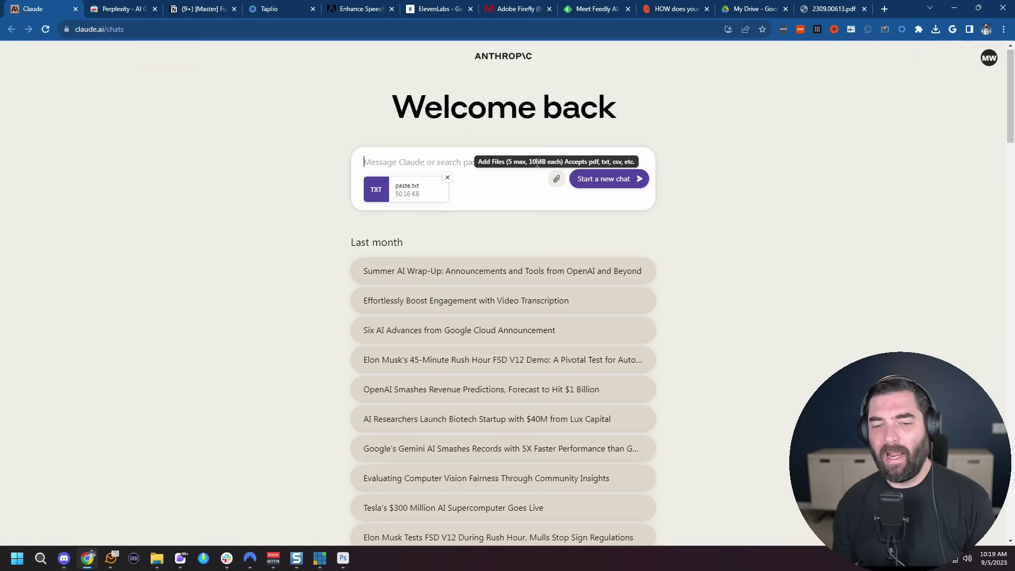
pyautogui.write('Please summa')
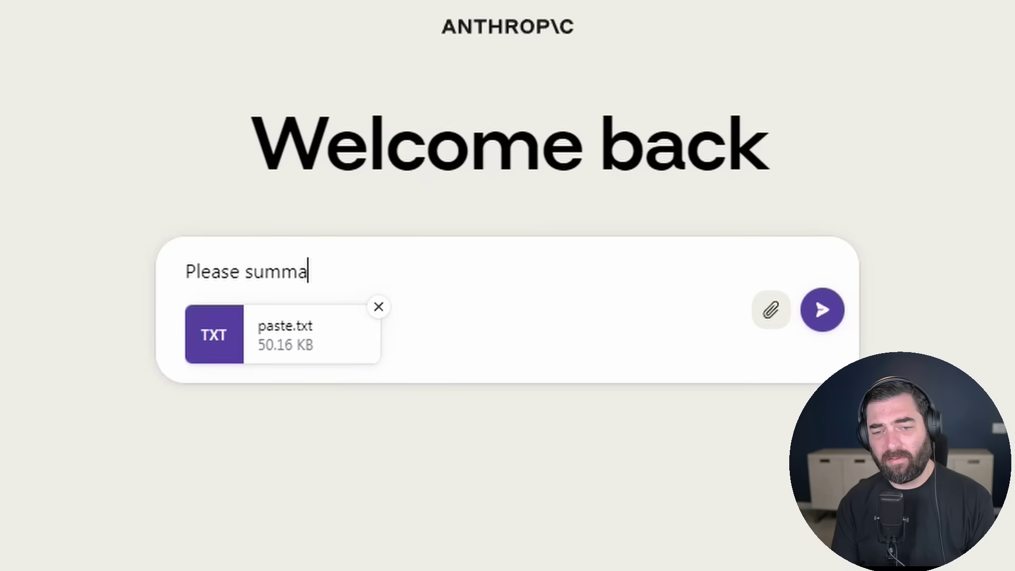
pyautogui.write('rize this research')
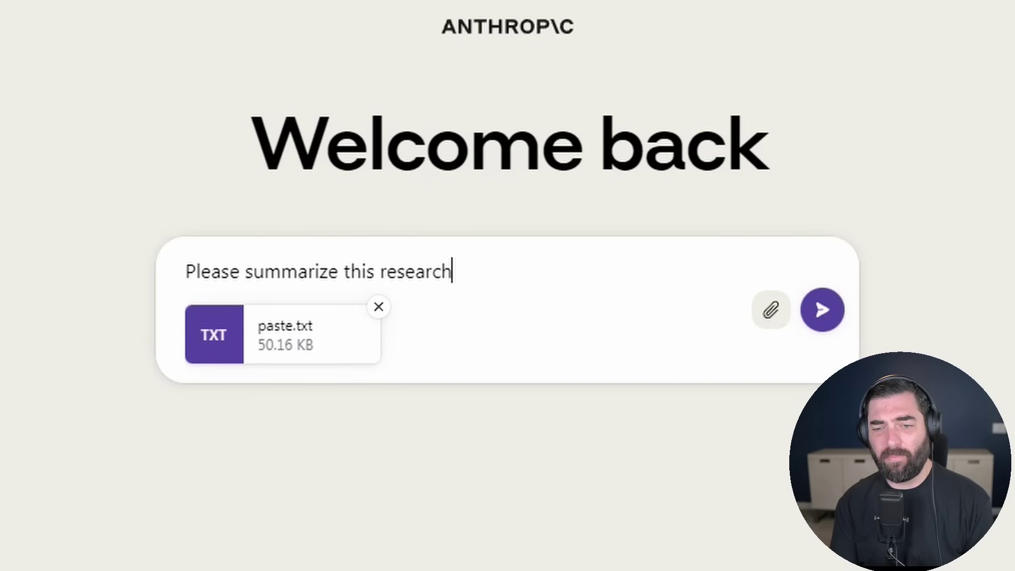
pyautogui.write(' paper. Give me bullet points')
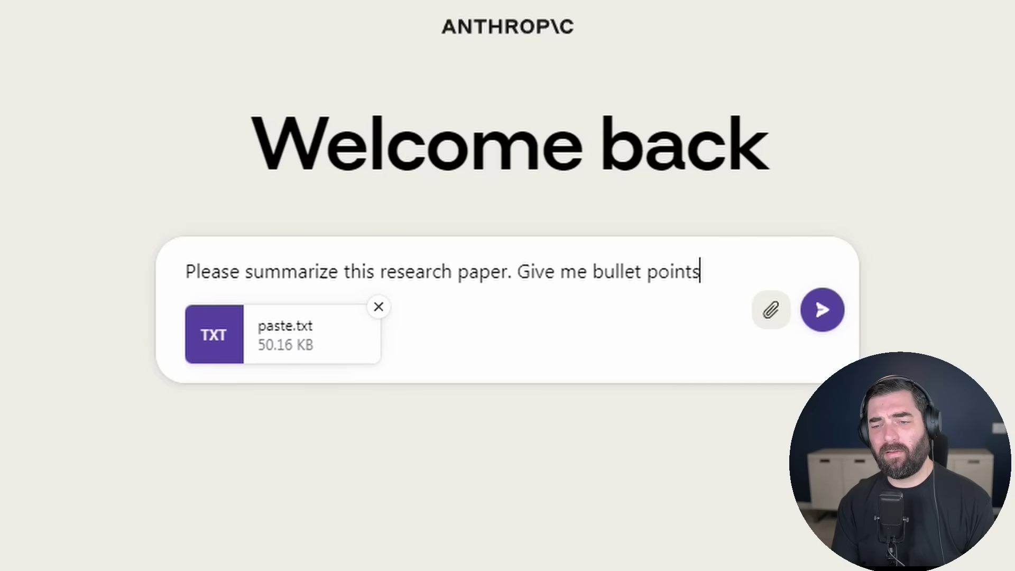
pyautogui.write(' and explain it in simple terms')
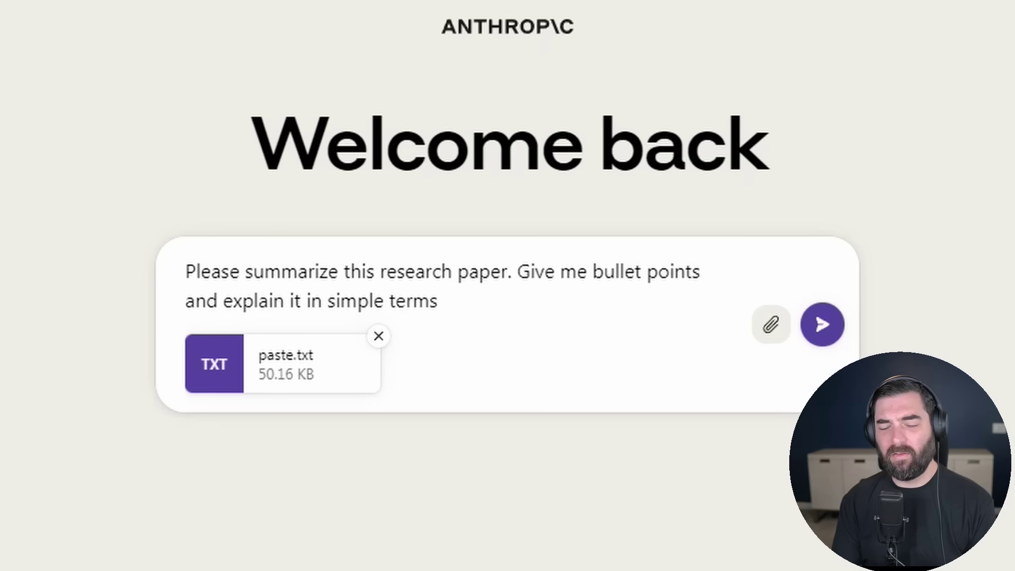
pyautogui.write(' so that even non-techy people can understand it.')
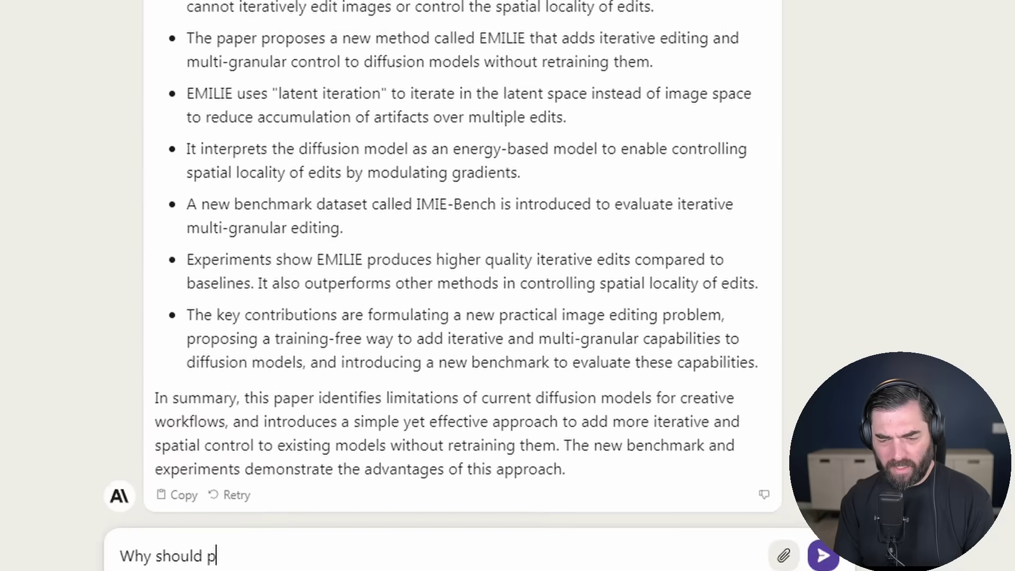
# - Ask Claude why people care about this paper, explained like you're 5
pyautogui.write('eople car')
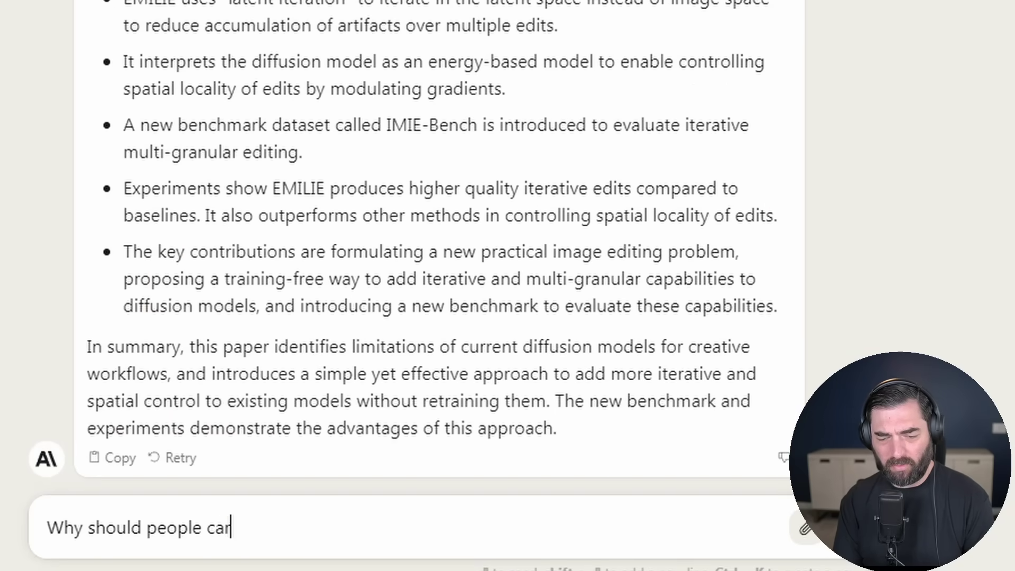
pyautogui.write('e about this paper? Explain it ')
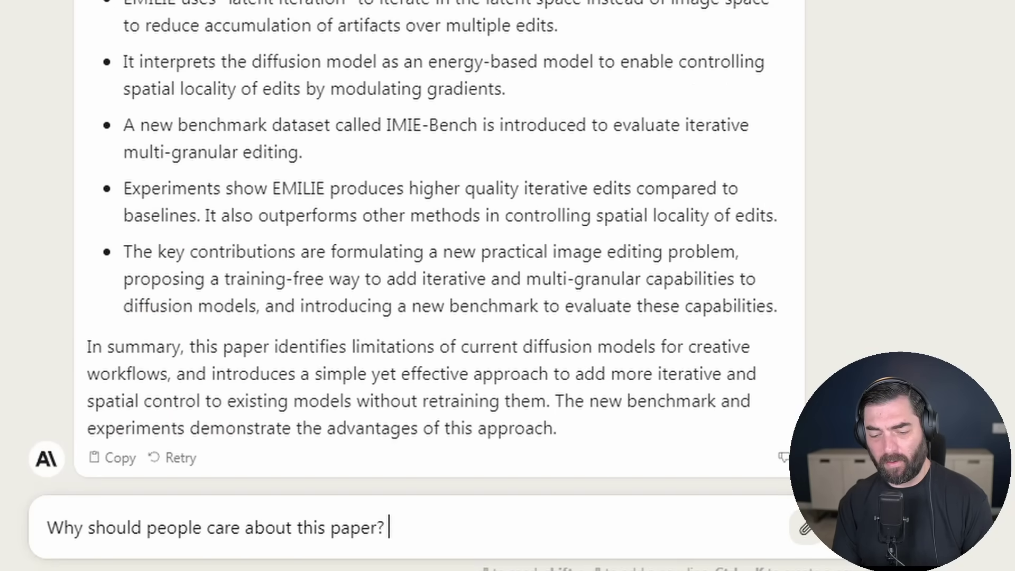
pyautogui.write("like I'm")
pyautogui.write('5.')
pyautogui.press('Return')
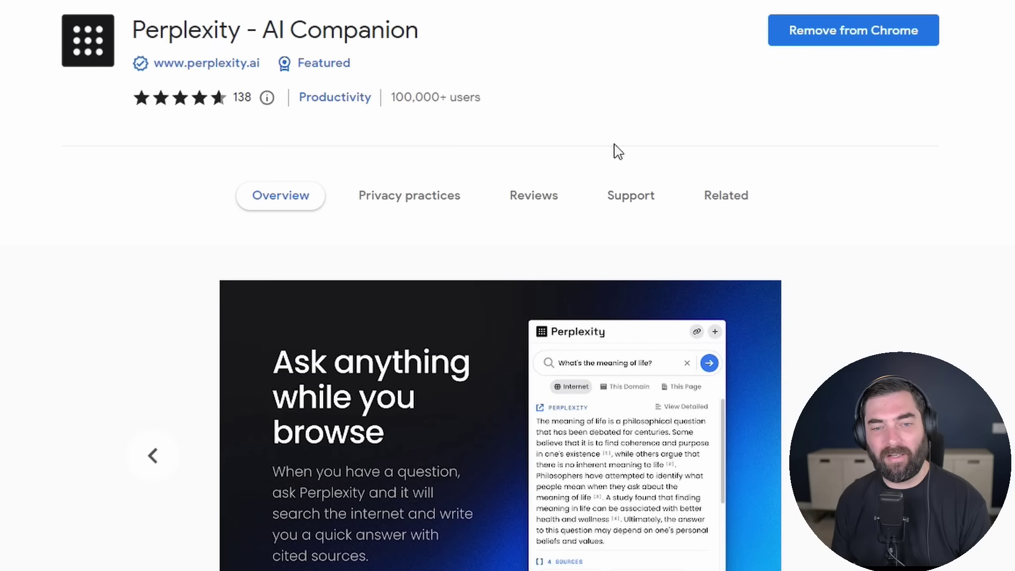
# - Ask Perplexity, focused on This Page, 'What does this tool do? Explain it like I'm 5.'
pyautogui.click(840, 34)
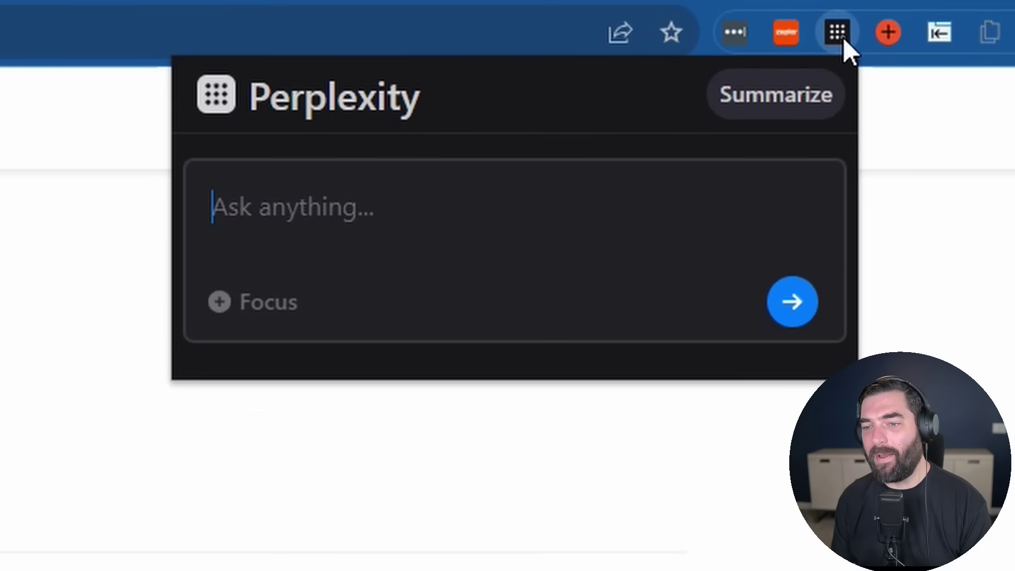
pyautogui.click(219, 299)
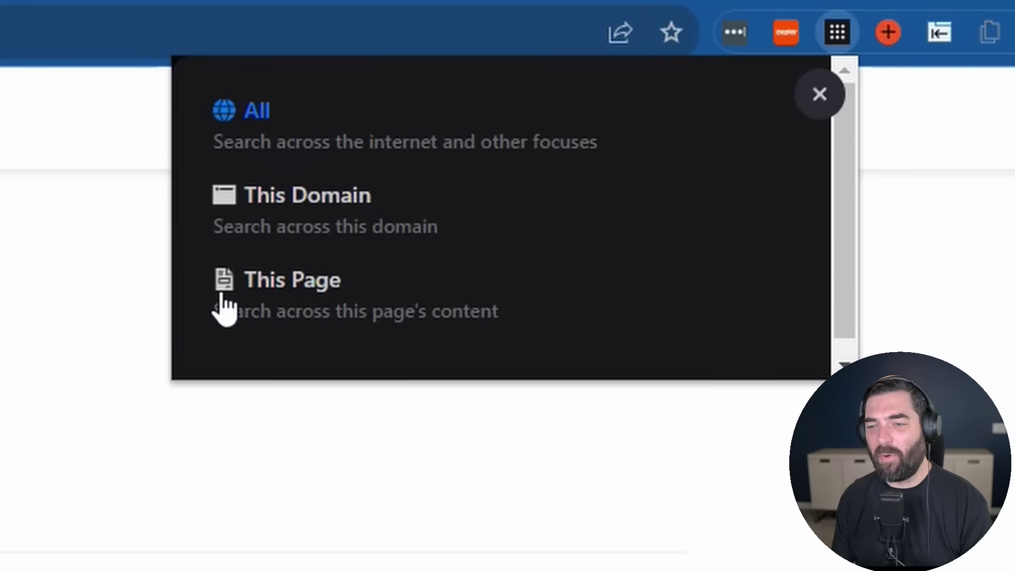
pyautogui.click(297, 291)
pyautogui.click(316, 222)
pyautogui.write('What does this ')
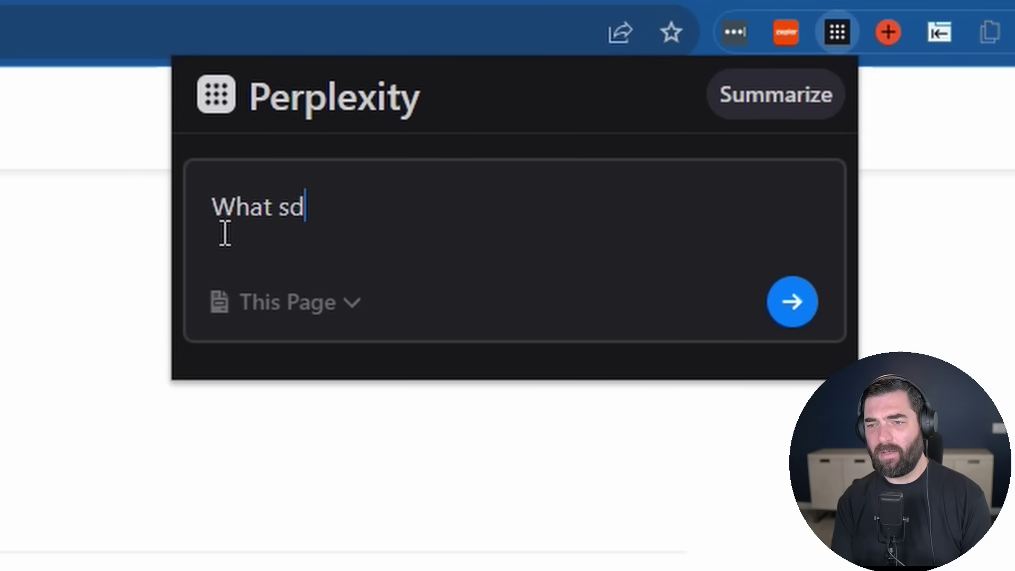
pyautogui.write('tool do? Explain it')
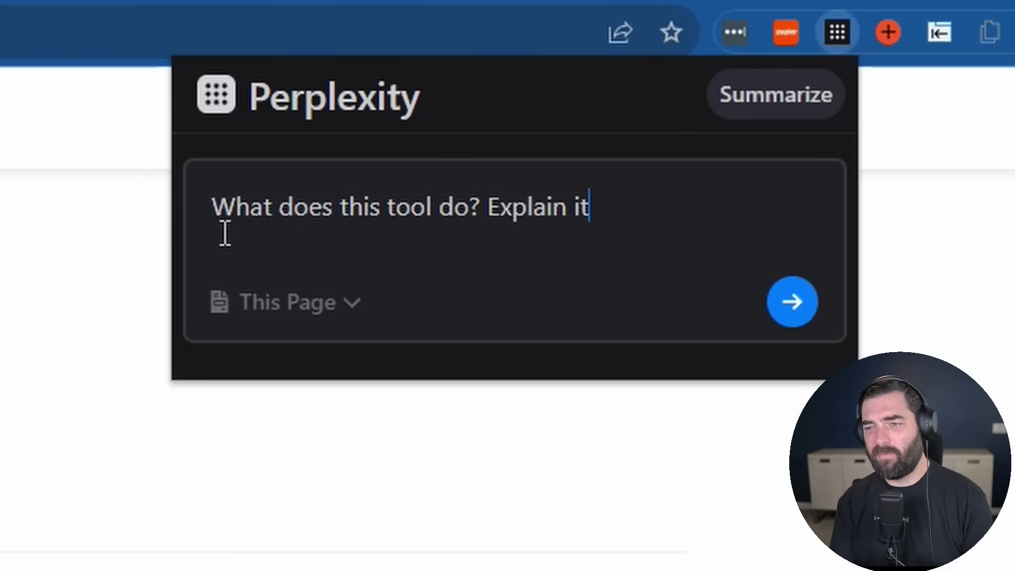
pyautogui.write(" like I'm 5.")
pyautogui.click(788, 318)
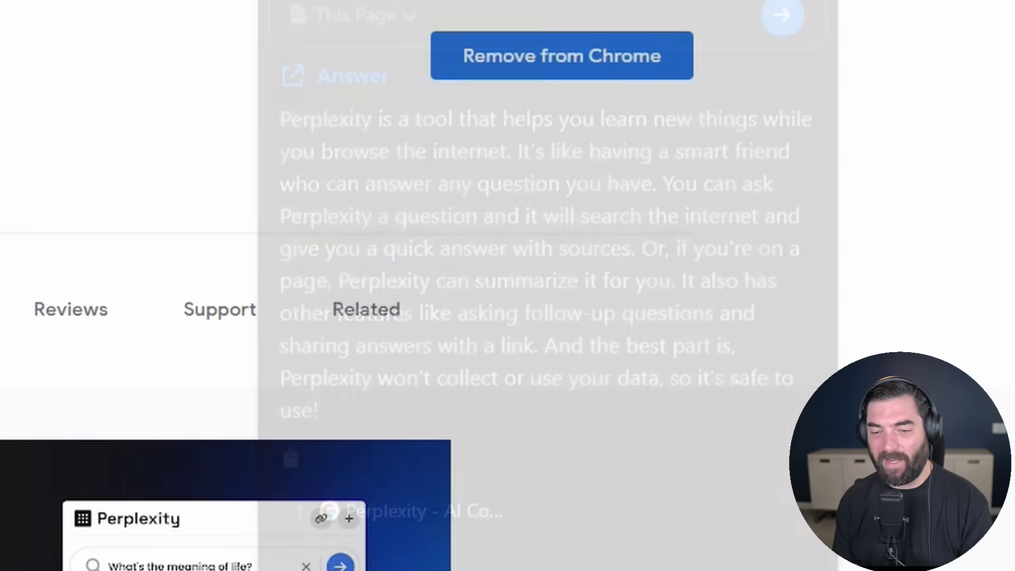
# - Select the Perplexity extension's overview description on the Web Store page
pyautogui.scroll(-3, 698, 297)
pyautogui.scroll(4, 555, 244)
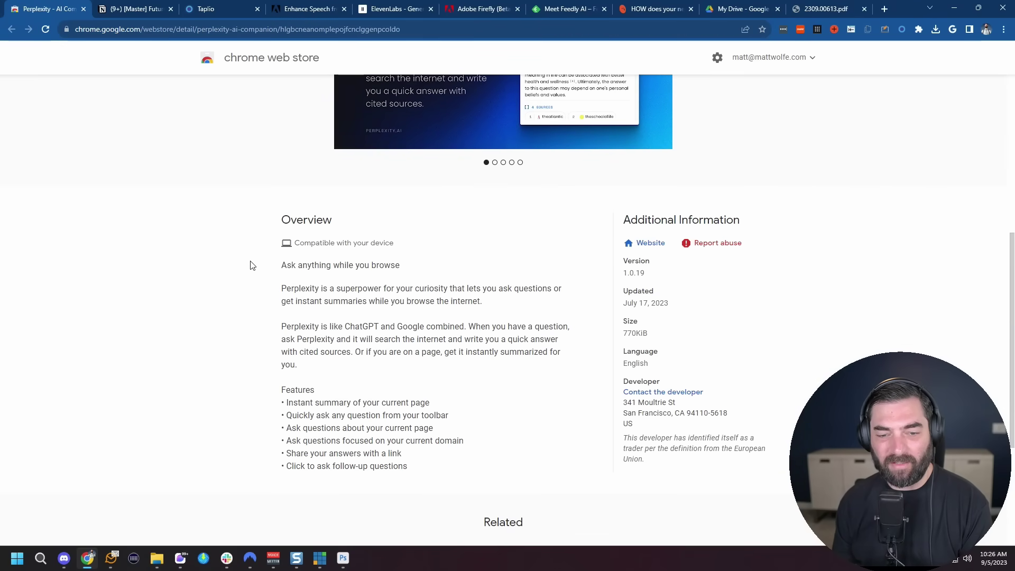
pyautogui.moveTo(252, 265); pyautogui.dragTo(457, 467)
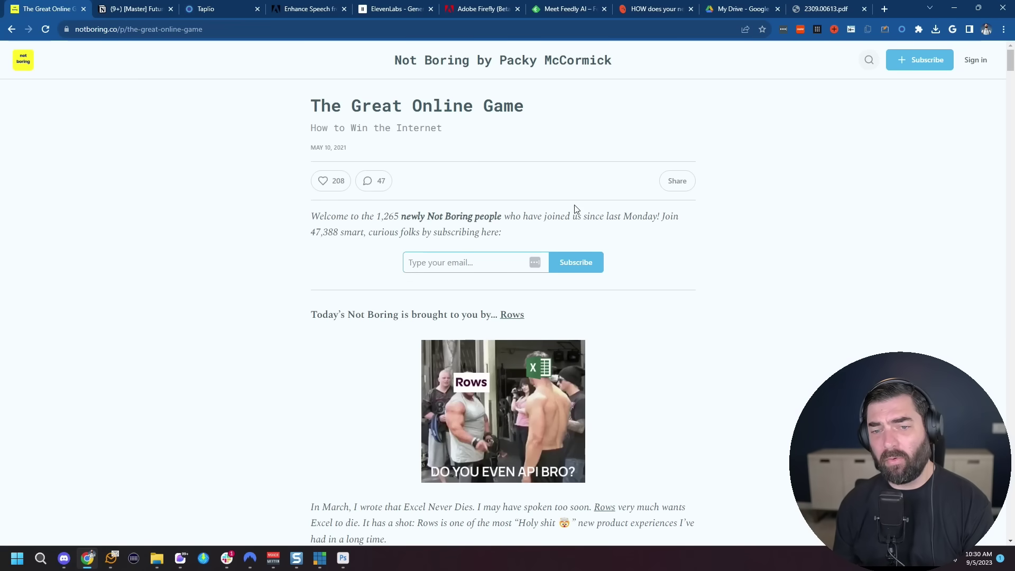
# - Skim The Great Online Game article and return to its title
pyautogui.scroll(-8, 817, 268)
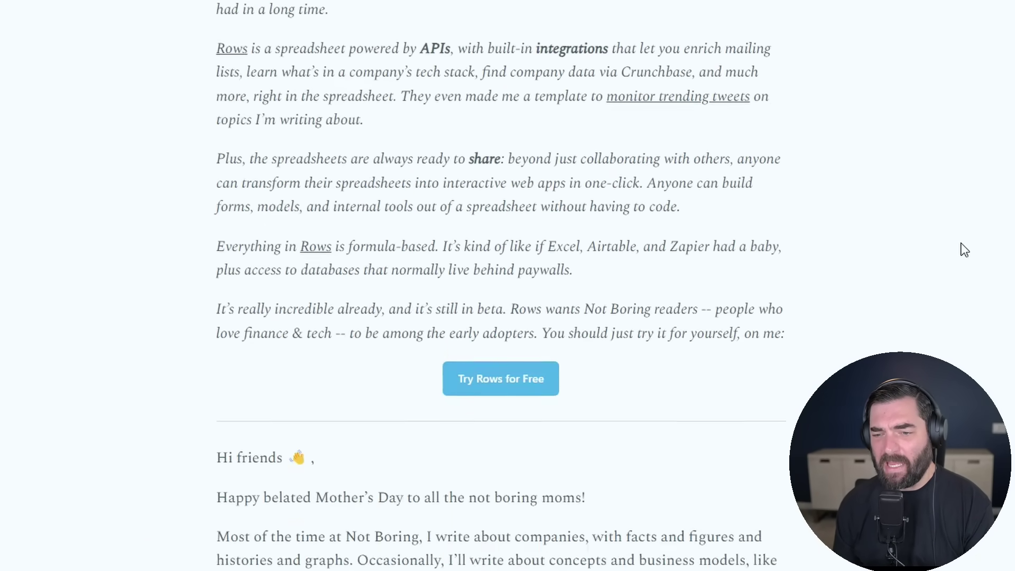
pyautogui.scroll(-20, 964, 254)
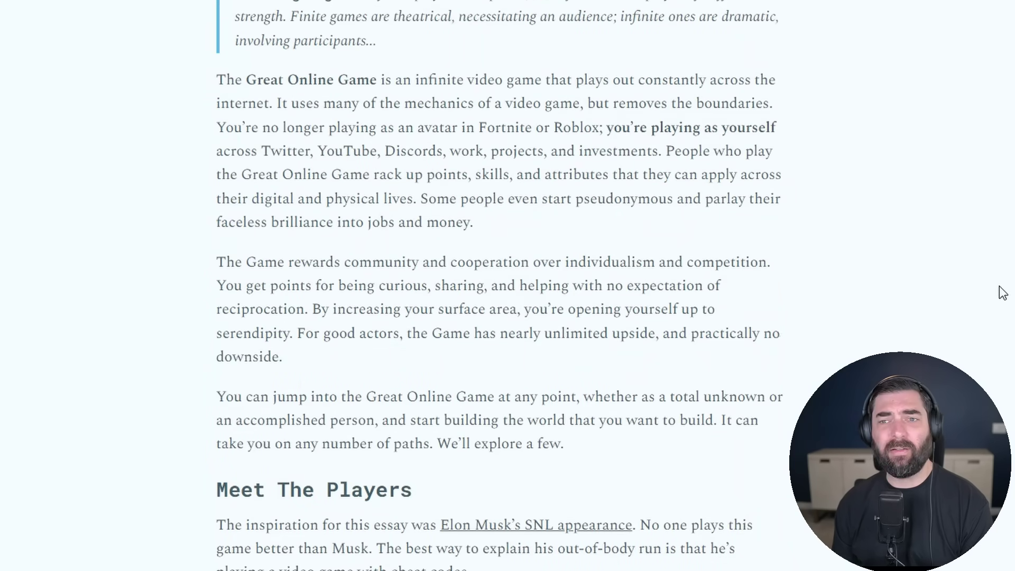
pyautogui.scroll(-15, 983, 309)
pyautogui.scroll(20, 980, 313)
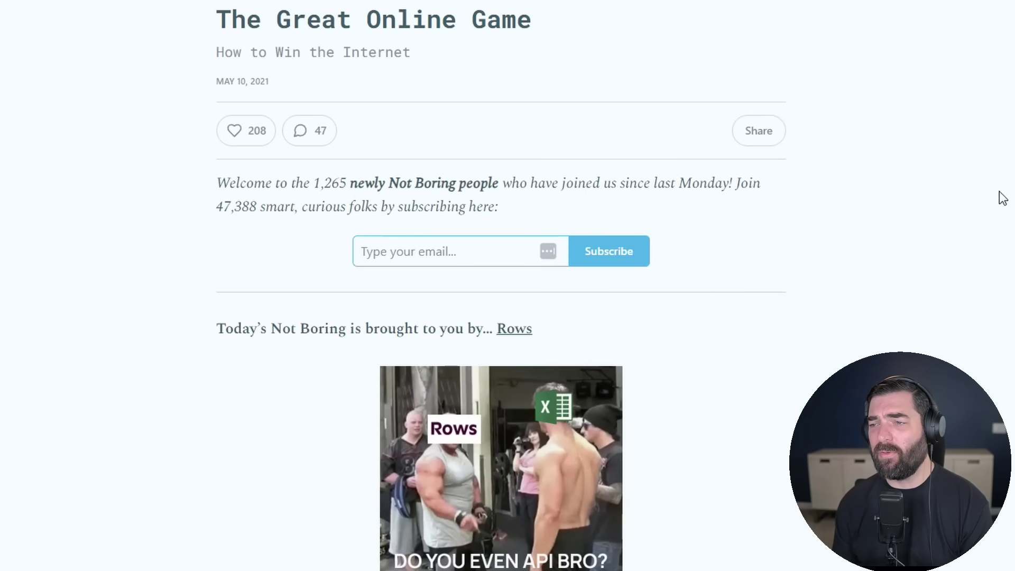
# - Have Perplexity, focused on This Page, summarize the article into one paragraph
pyautogui.click(779, 24)
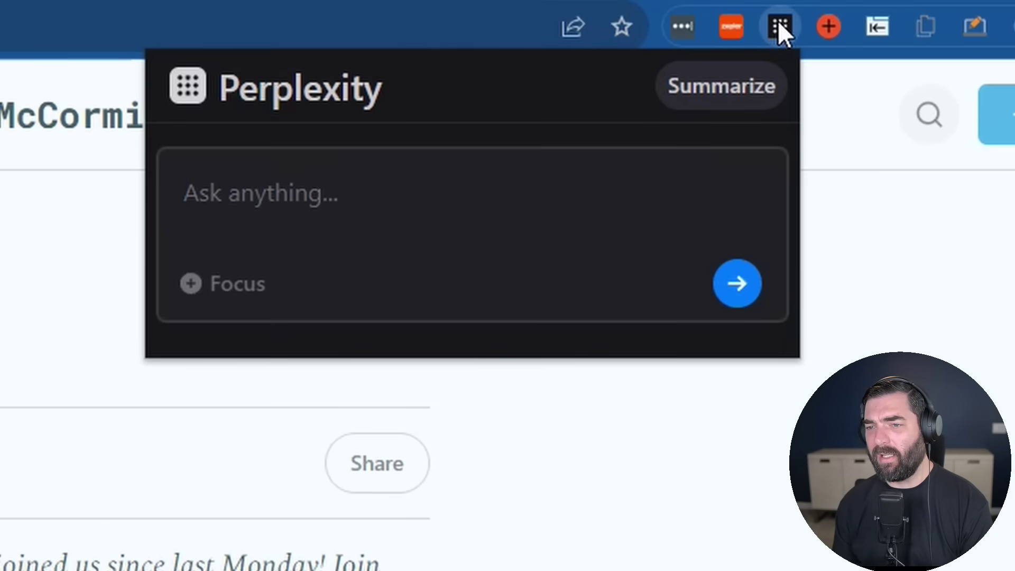
pyautogui.click(193, 286)
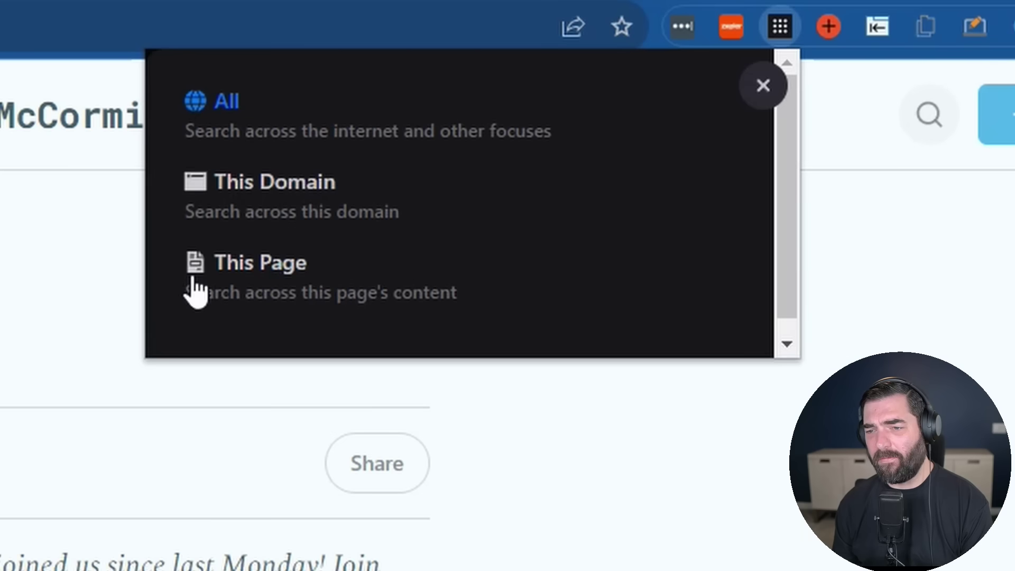
pyautogui.click(291, 280)
pyautogui.write('Please summ')
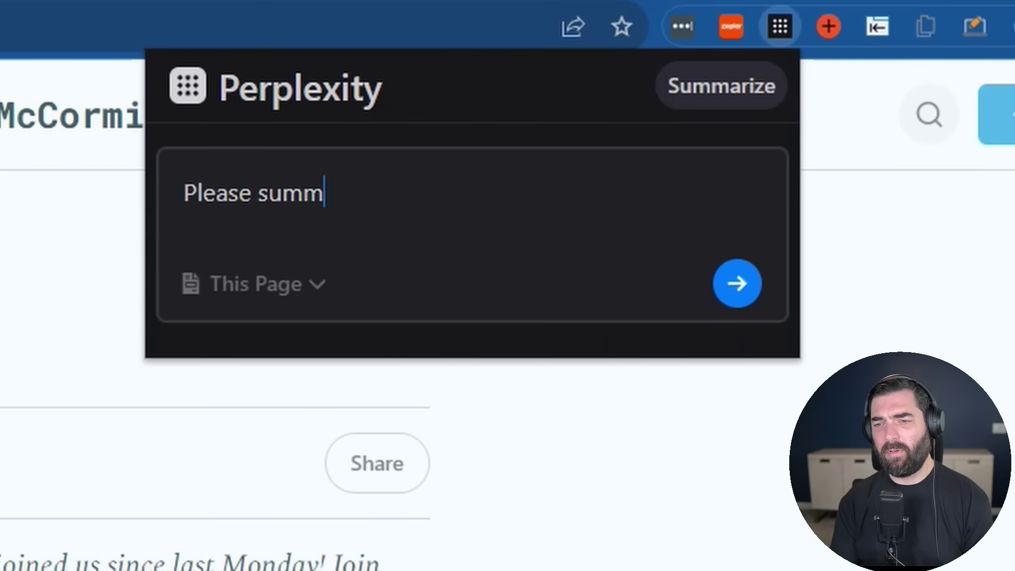
pyautogui.write('arize this artic')
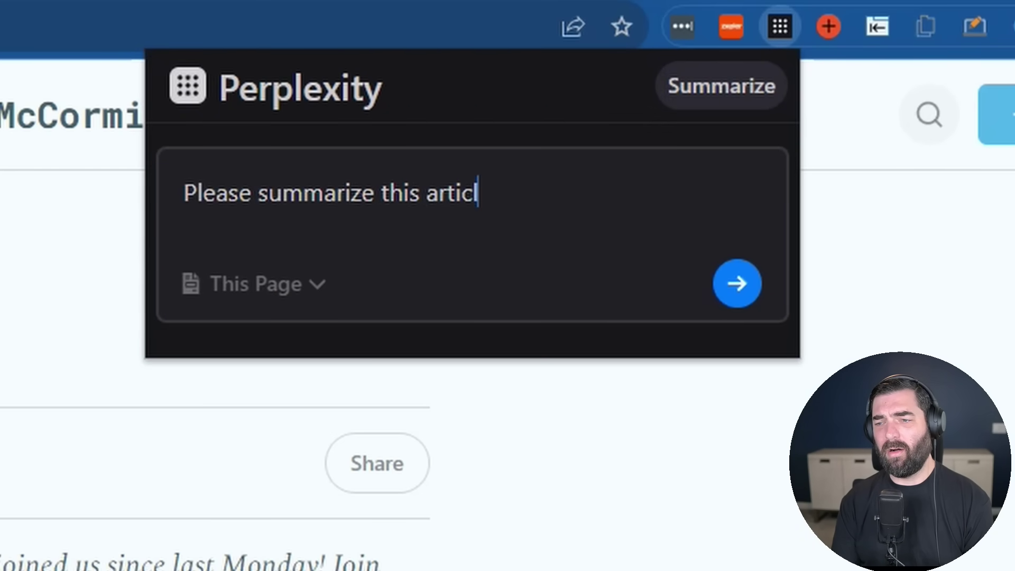
pyautogui.write('le into a paragraph')
pyautogui.press('Return')
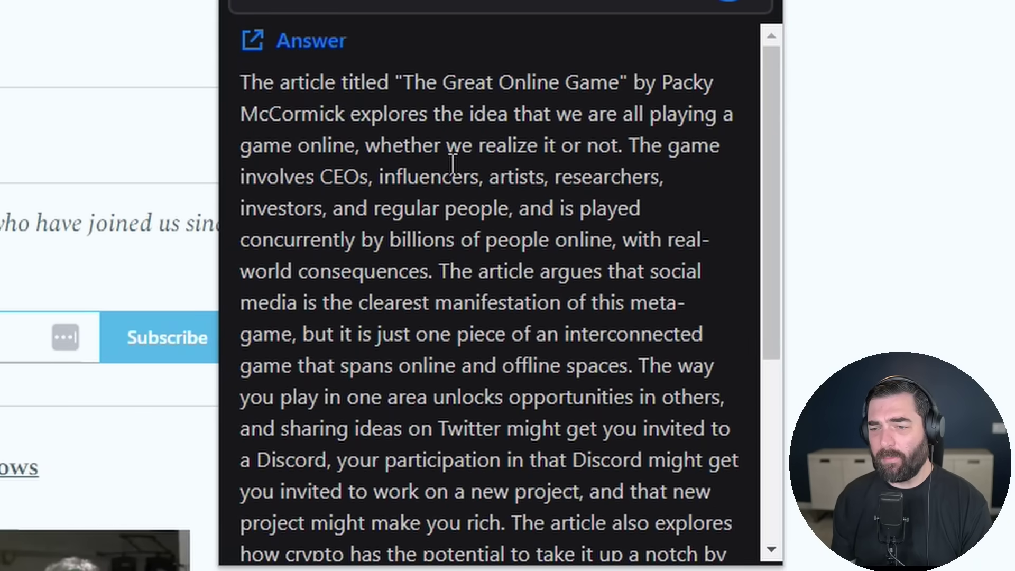
pyautogui.scroll(-1, 770, 180)
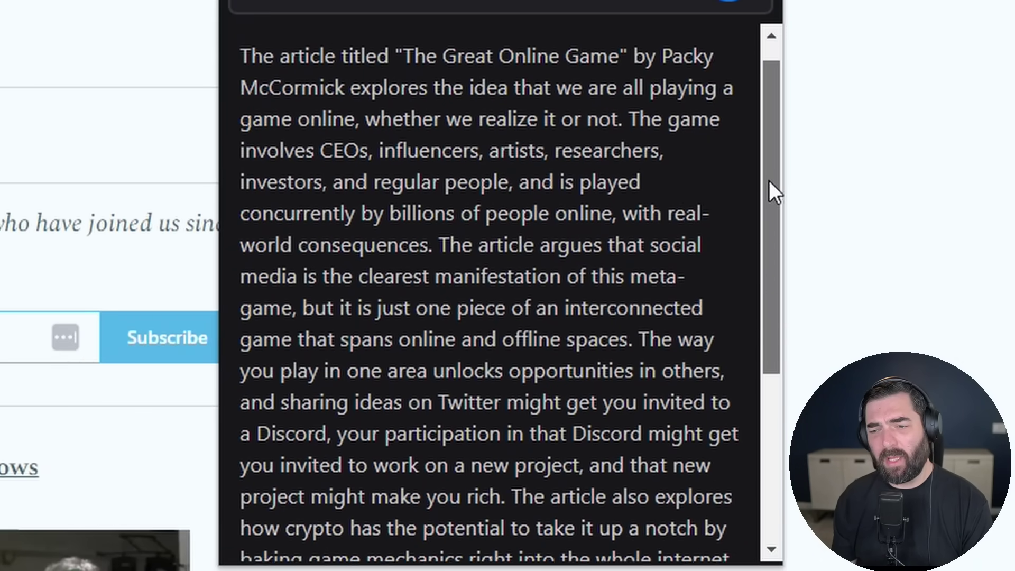
pyautogui.moveTo(772, 184); pyautogui.dragTo(772, 291)
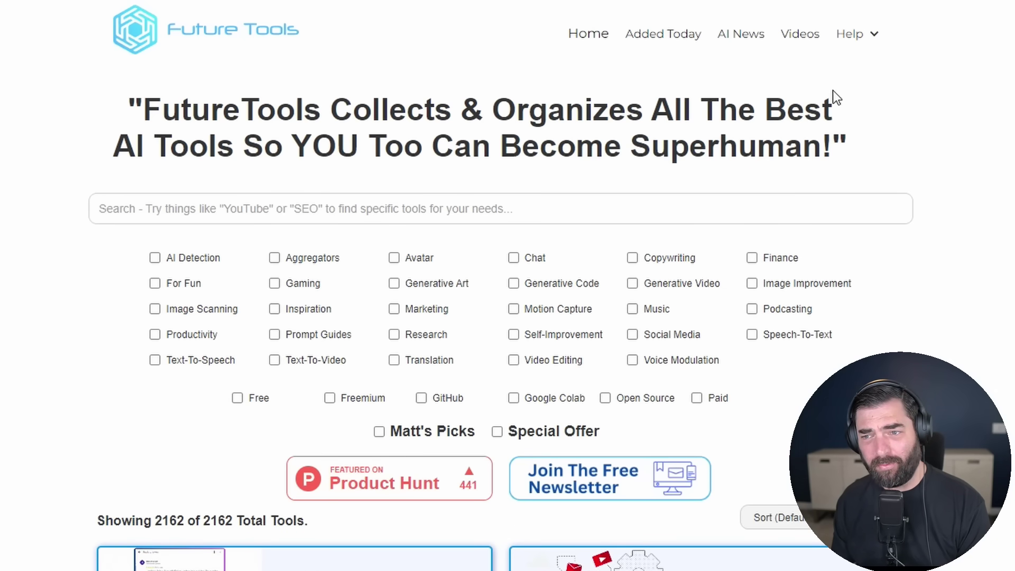
# - Ask Perplexity, limited to this domain, which AI tools suit real estate agents
pyautogui.moveTo(862, 34)
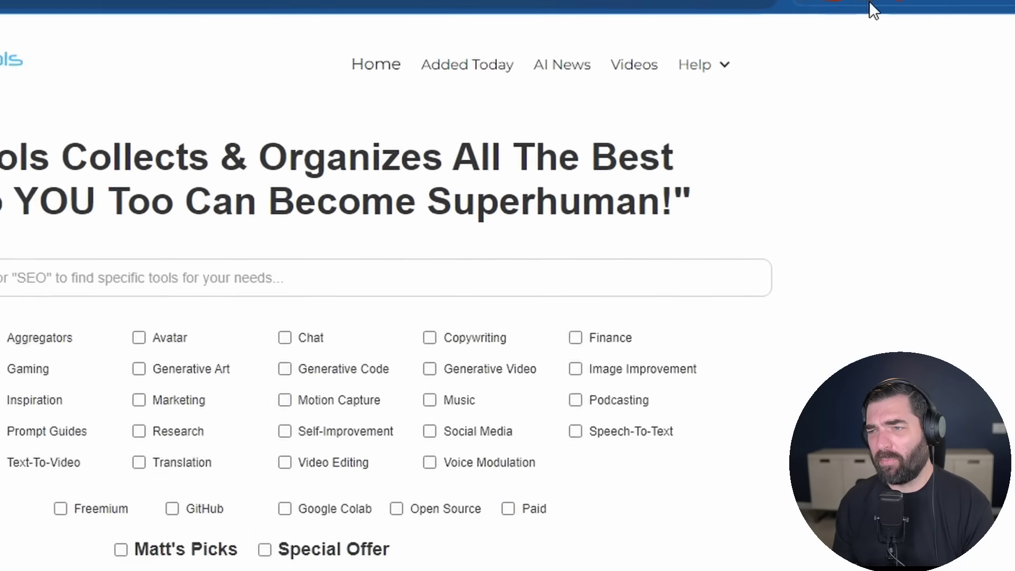
pyautogui.click(656, 21)
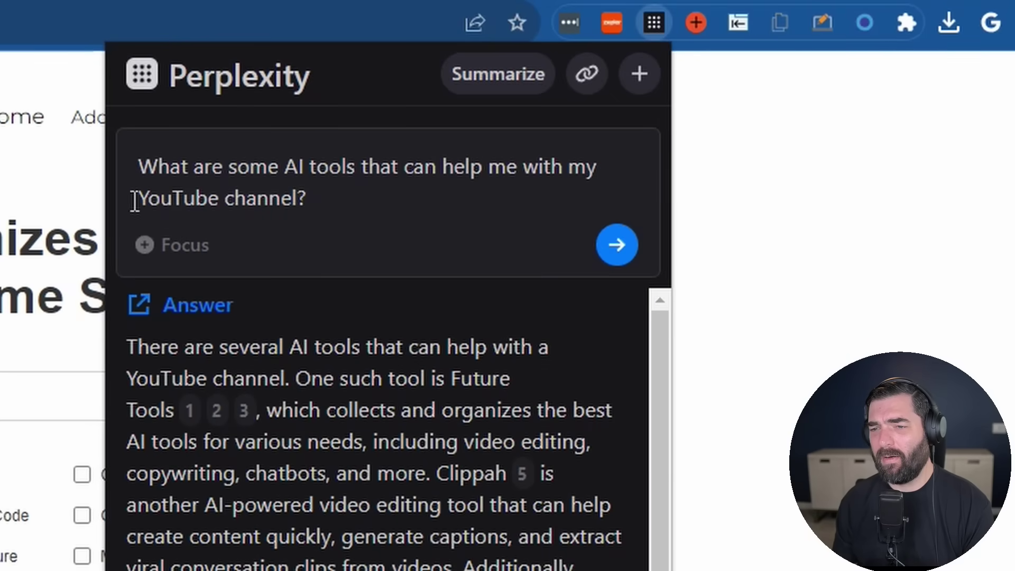
pyautogui.click(144, 245)
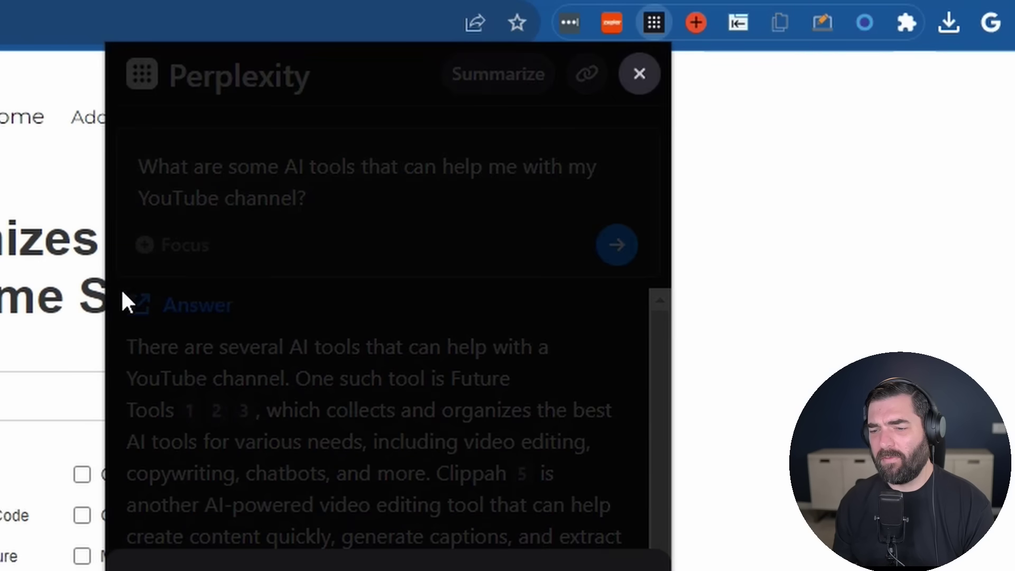
pyautogui.press('Escape')
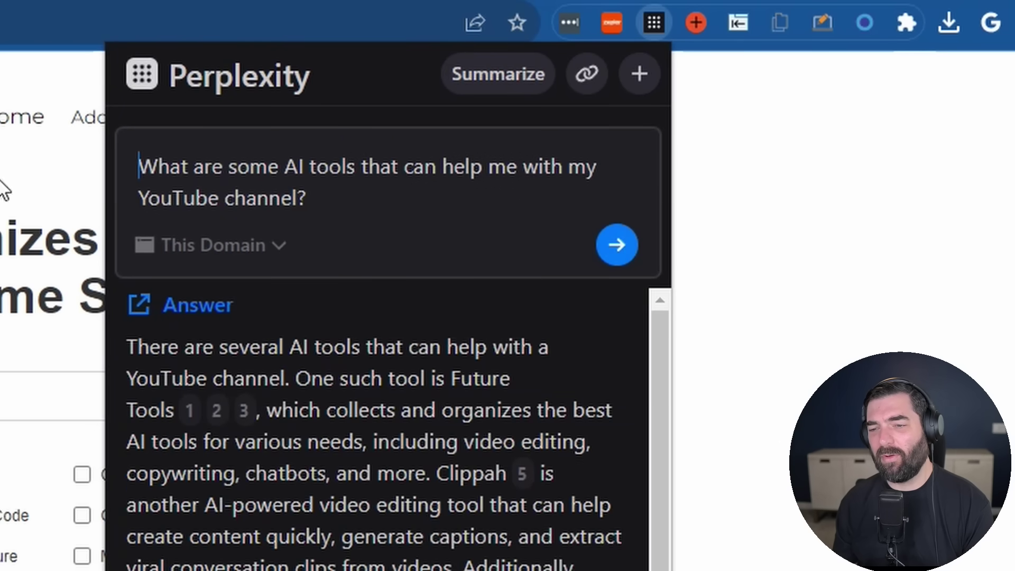
pyautogui.hotkey('ctrl', 'a')
pyautogui.write('What are some AI tools I can use as a real estate agent?')
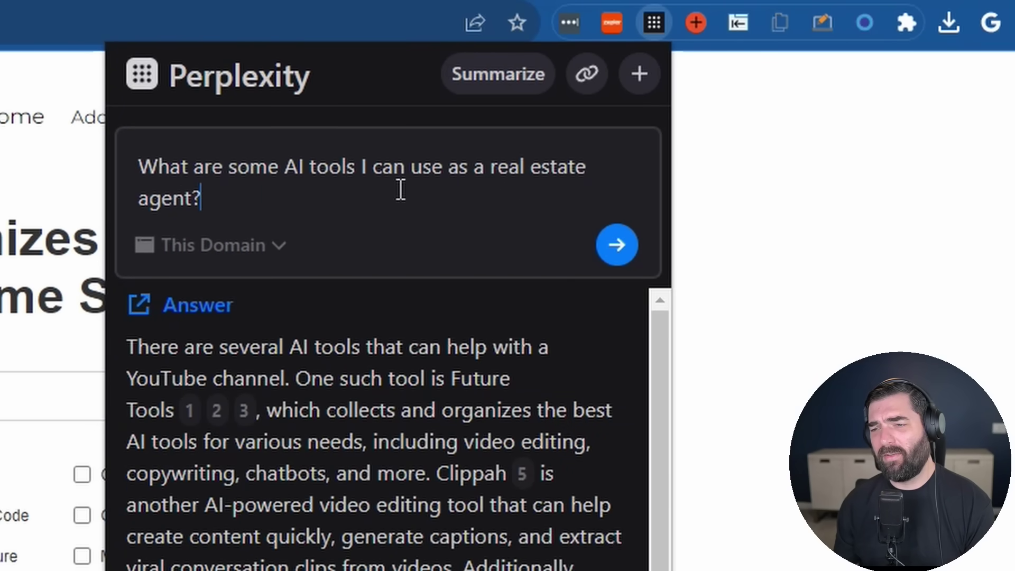
pyautogui.click(617, 245)
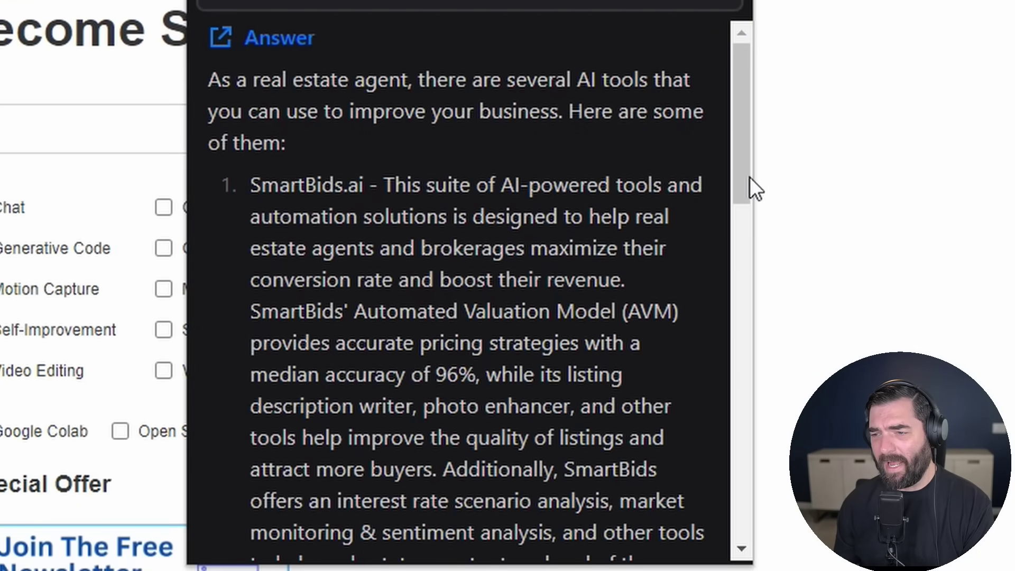
# - Read the suggested tools such as SmartBids.ai and Styldod, then close Perplexity
pyautogui.scroll(-2, 750, 178)
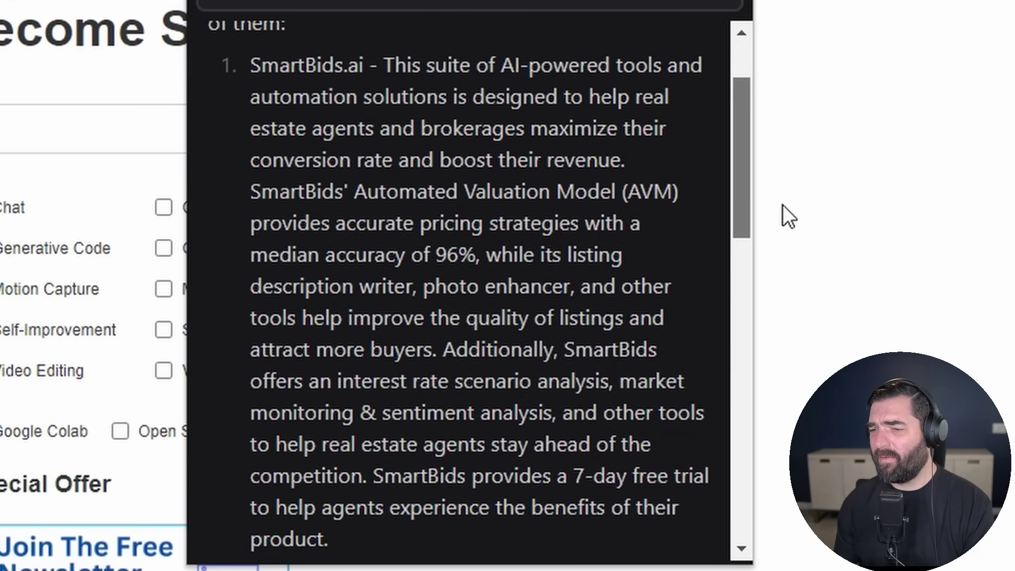
pyautogui.scroll(-7, 750, 199)
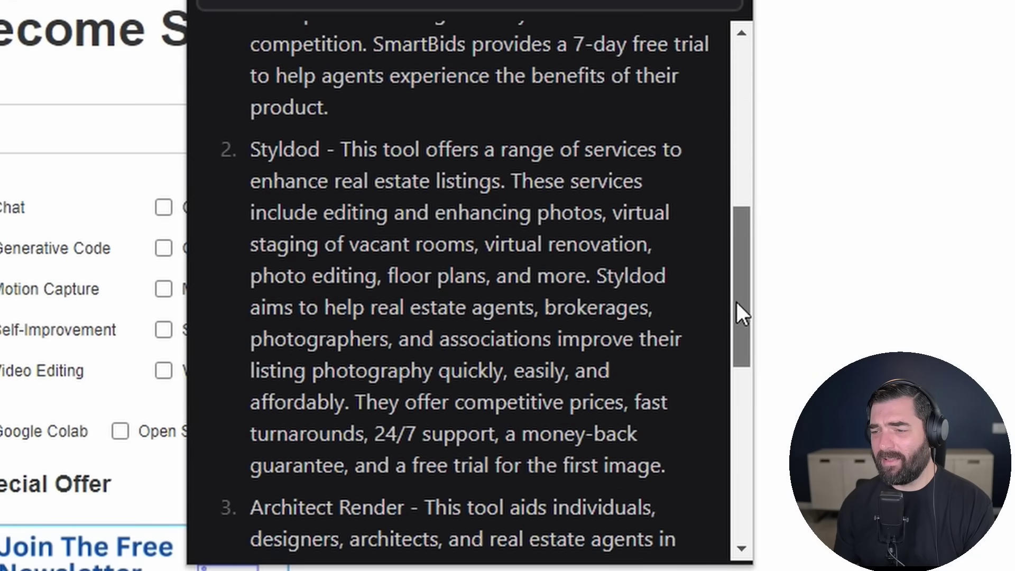
pyautogui.scroll(-6, 740, 317)
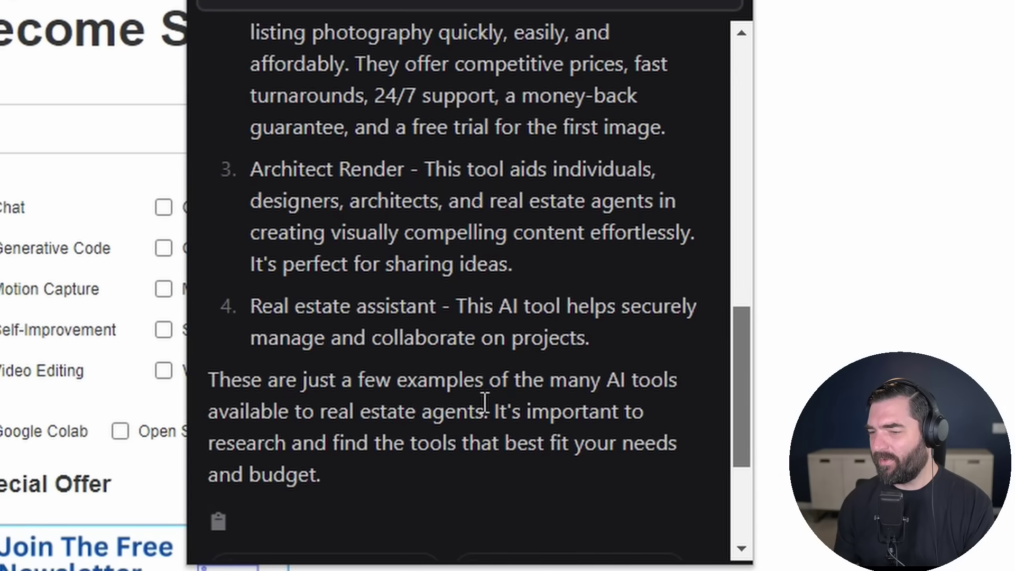
pyautogui.scroll(-5, 738, 472)
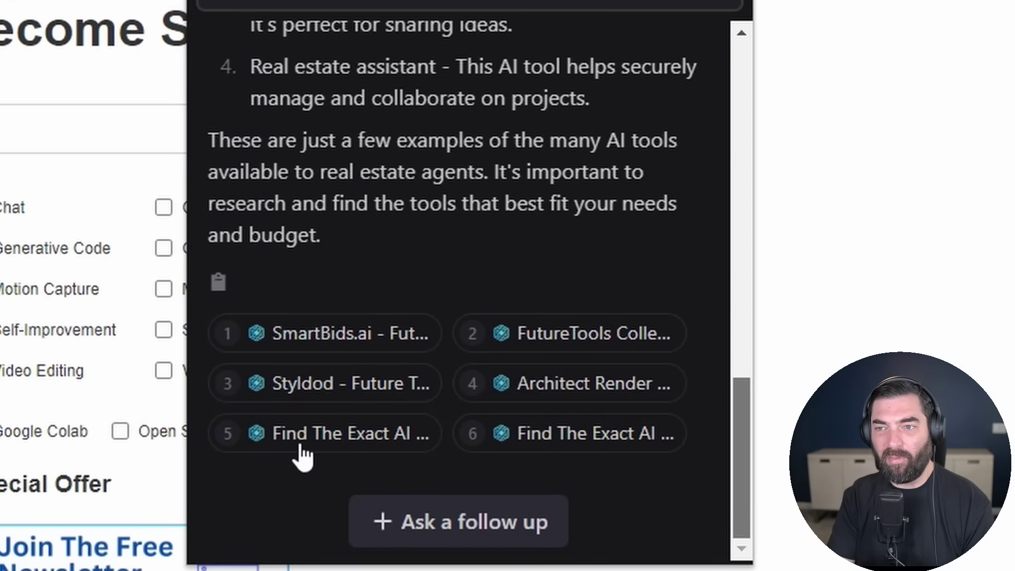
pyautogui.click(816, 79)
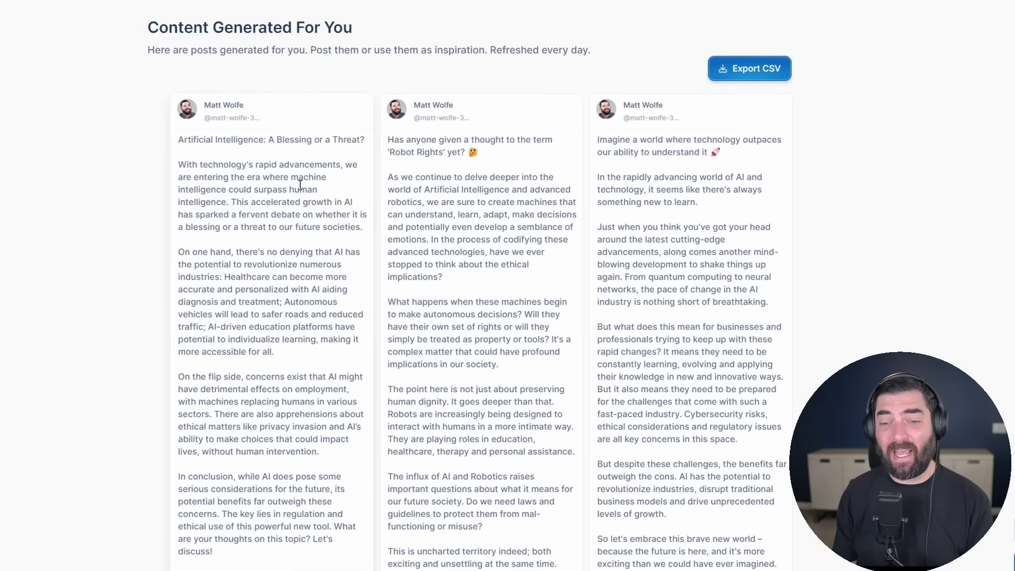
# - Browse the AI-written LinkedIn posts and highlight the middle paragraphs of the first one
pyautogui.scroll(-8, 503, 235)
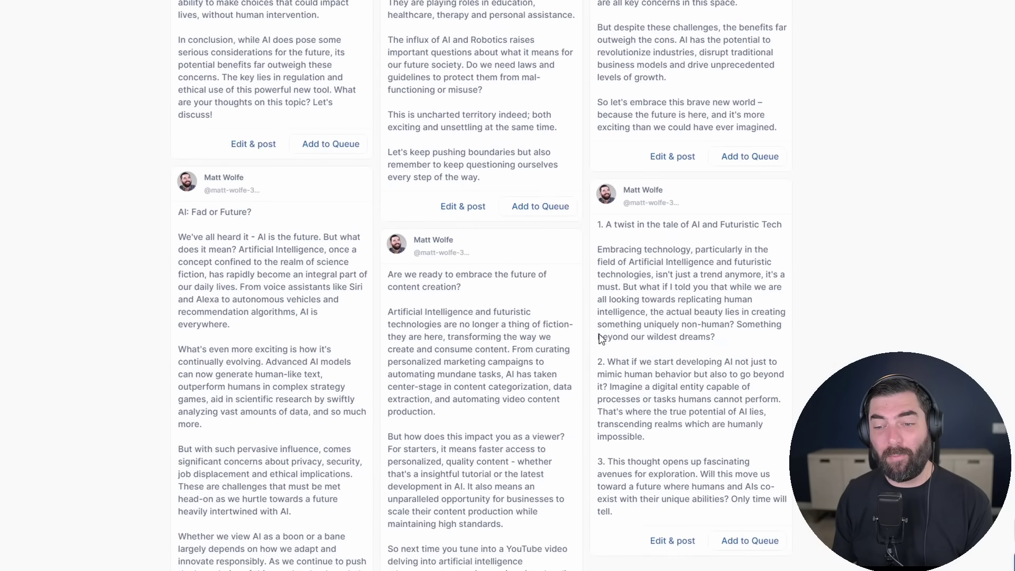
pyautogui.scroll(7, 143, 51)
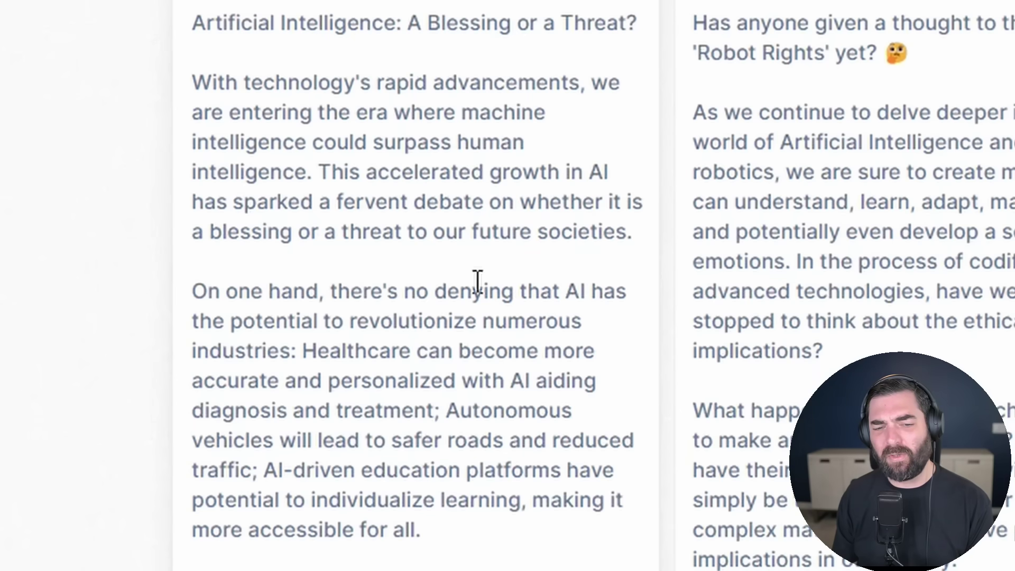
pyautogui.moveTo(207, 291); pyautogui.dragTo(530, 570)
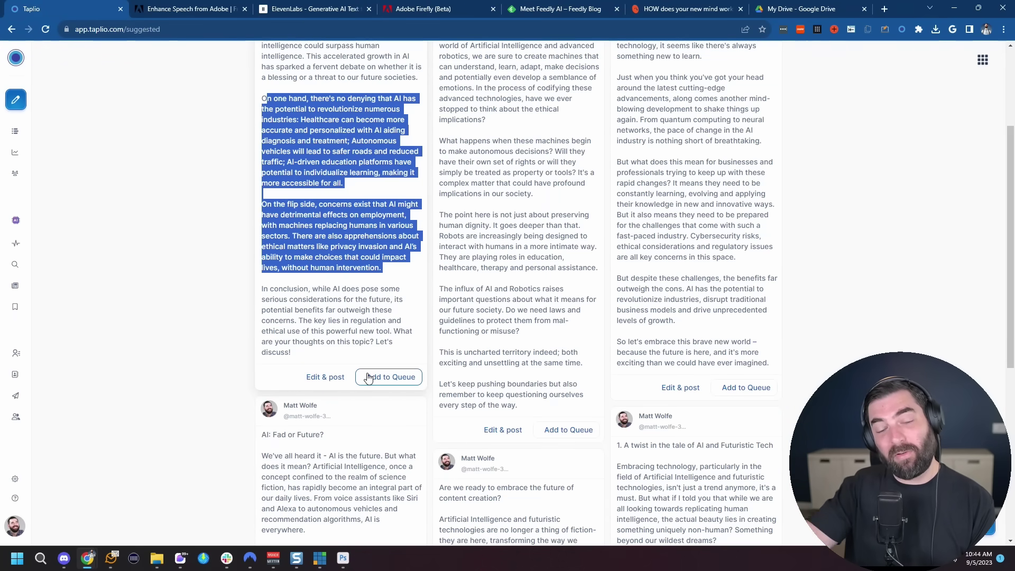
# - Load the first post, 'Artificial Intelligence: A Blessing or a Threat?', into the composer, close it, and open Post generator
pyautogui.click(322, 379)
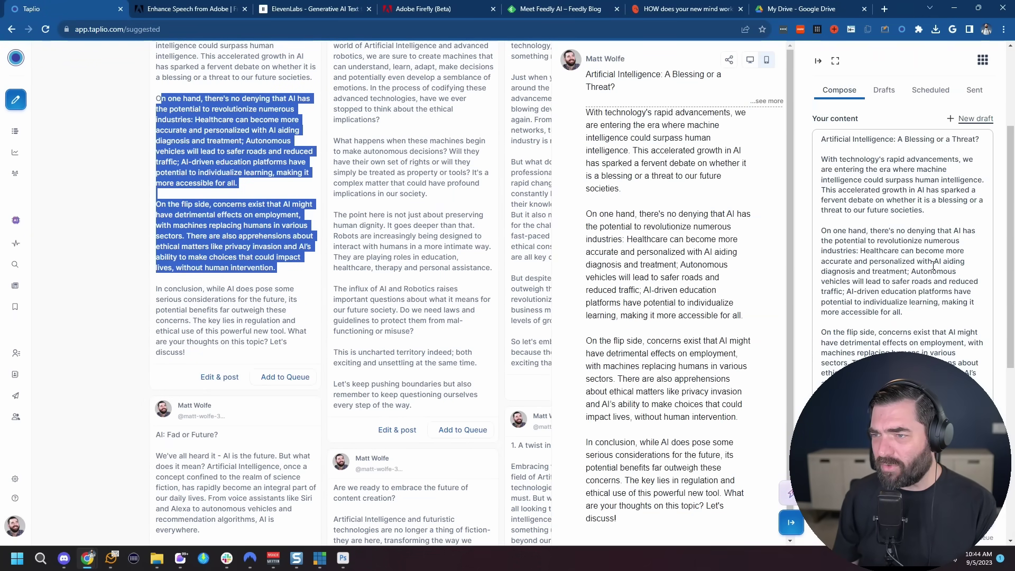
pyautogui.scroll(-2, 927, 317)
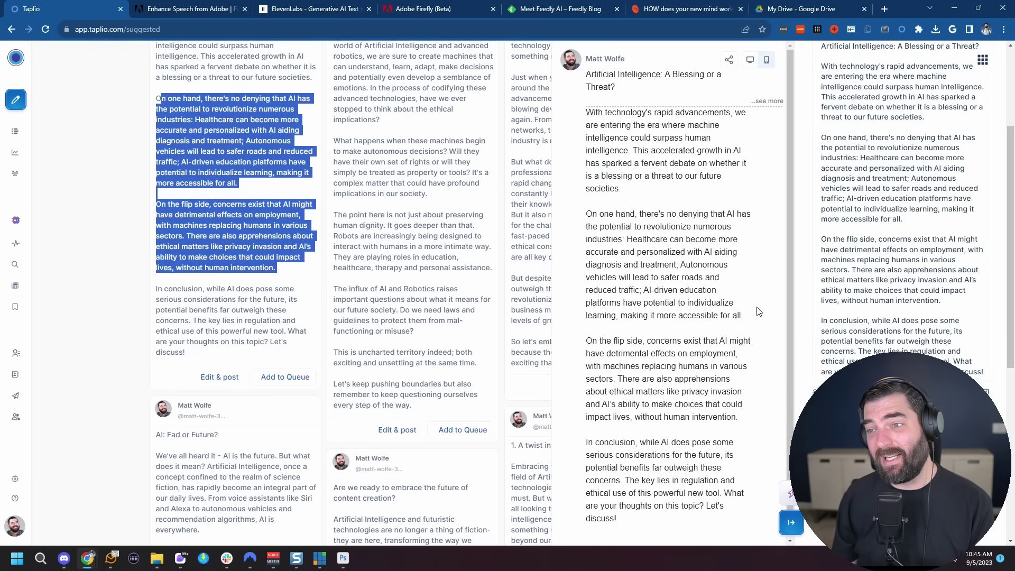
pyautogui.click(790, 523)
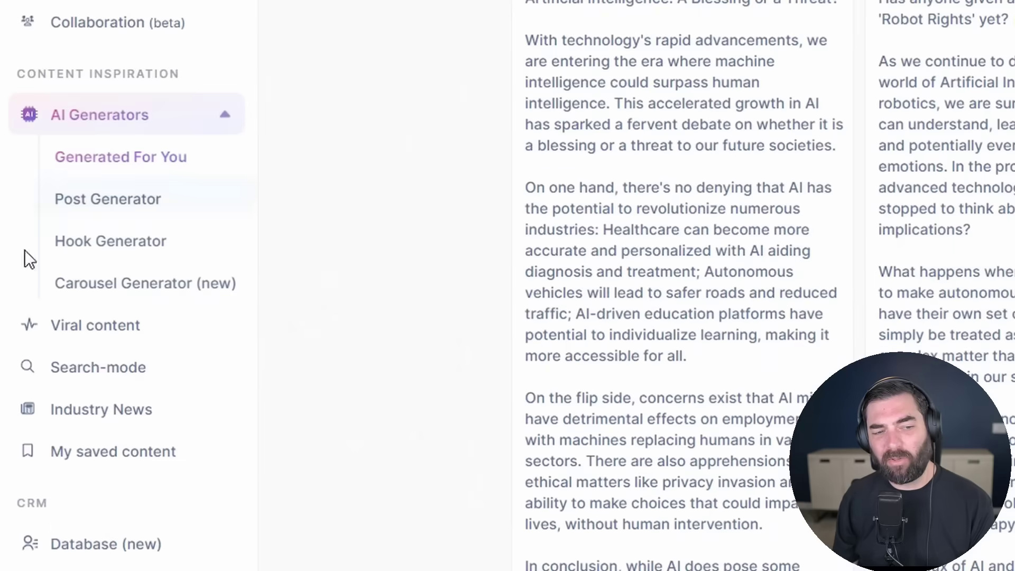
pyautogui.click(105, 201)
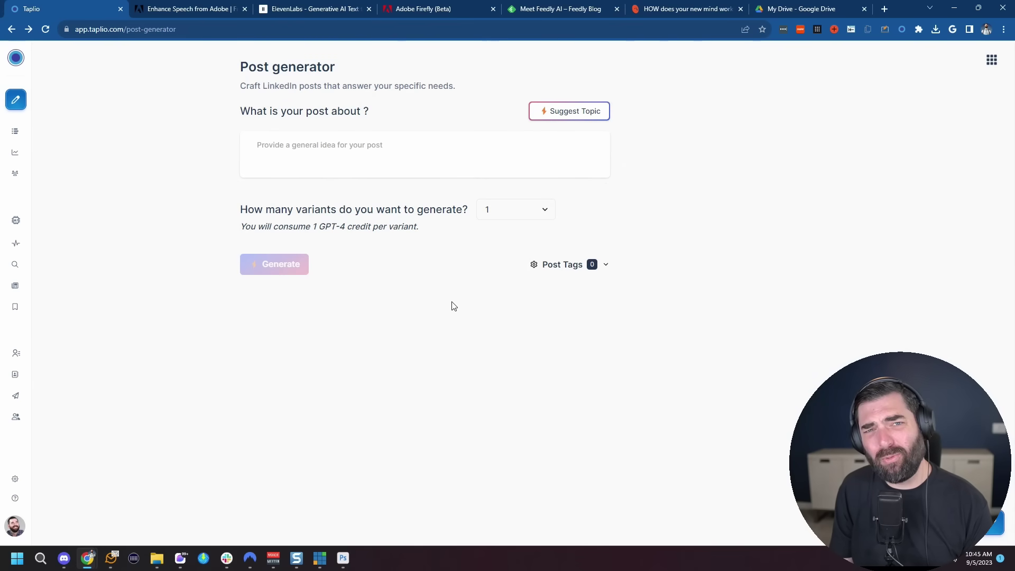
# - Review the account's AI settings, then return to the Post generator
pyautogui.moveTo(62, 485)
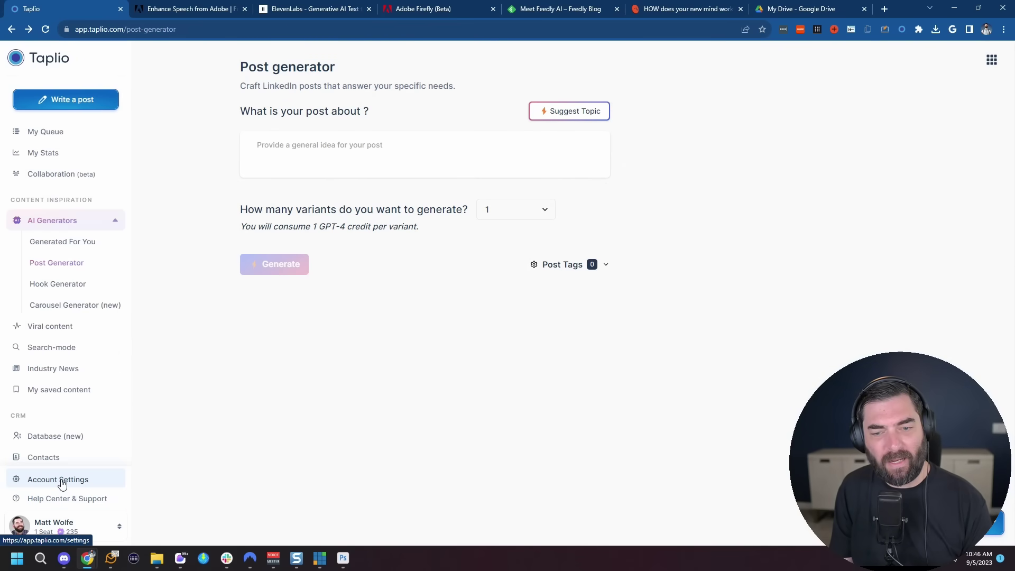
pyautogui.click(62, 480)
pyautogui.scroll(-5, 358, 473)
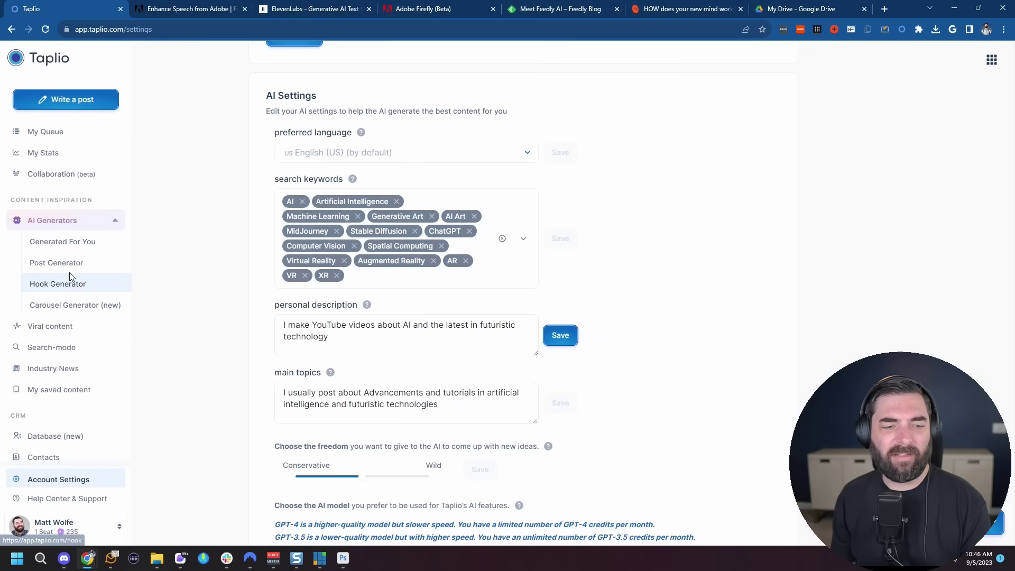
pyautogui.click(68, 264)
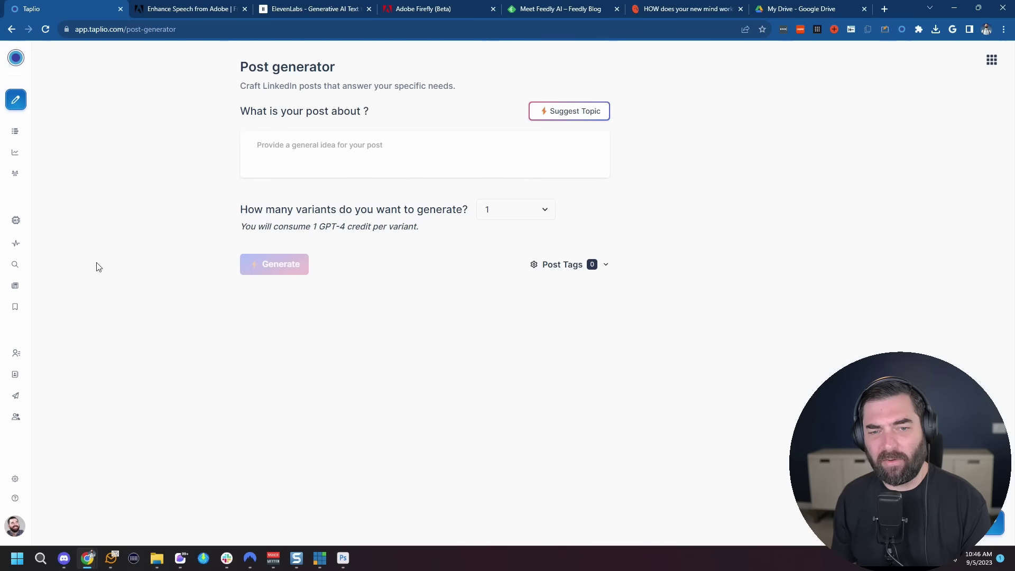
# - Cycle AI topic suggestions to 'Will AI render human intelligence obsolete?' and generate 2 variants
pyautogui.click(593, 109)
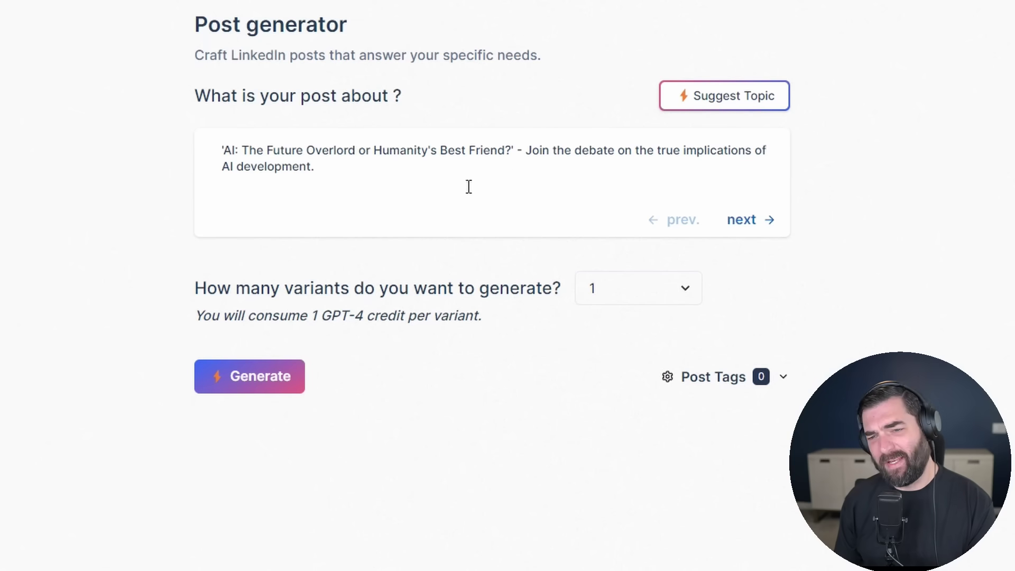
pyautogui.click(739, 222)
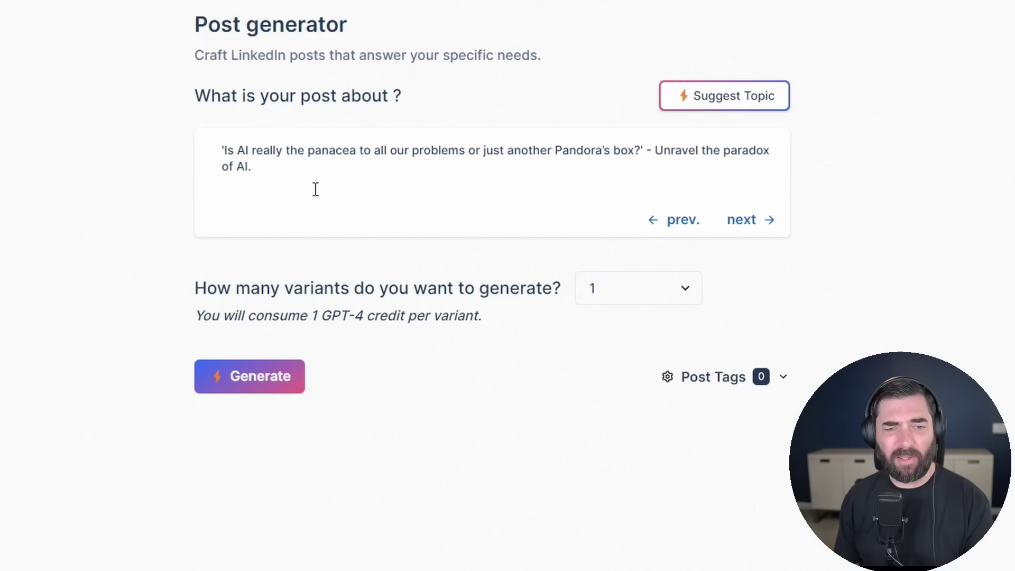
pyautogui.click(745, 228)
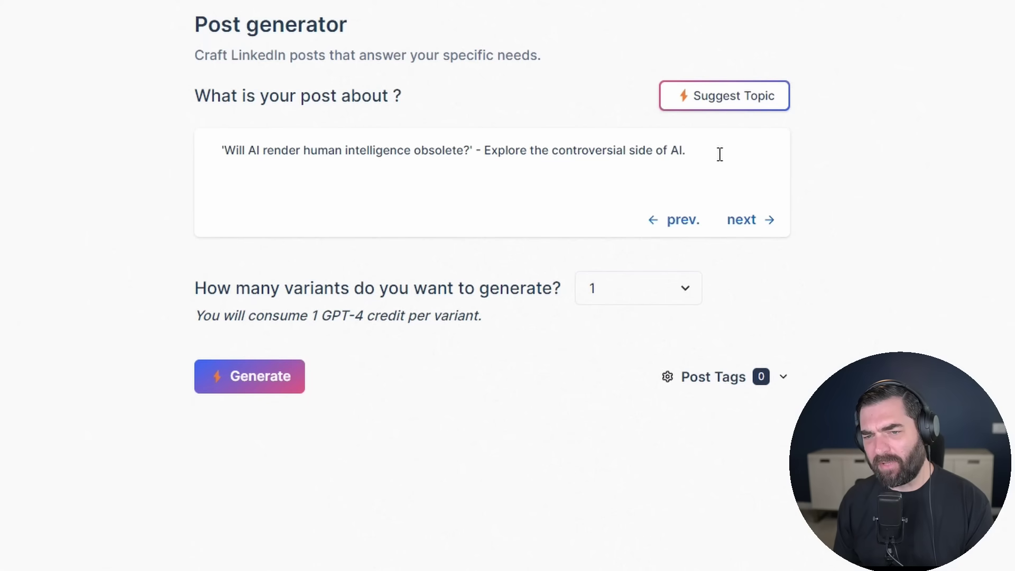
pyautogui.click(677, 290)
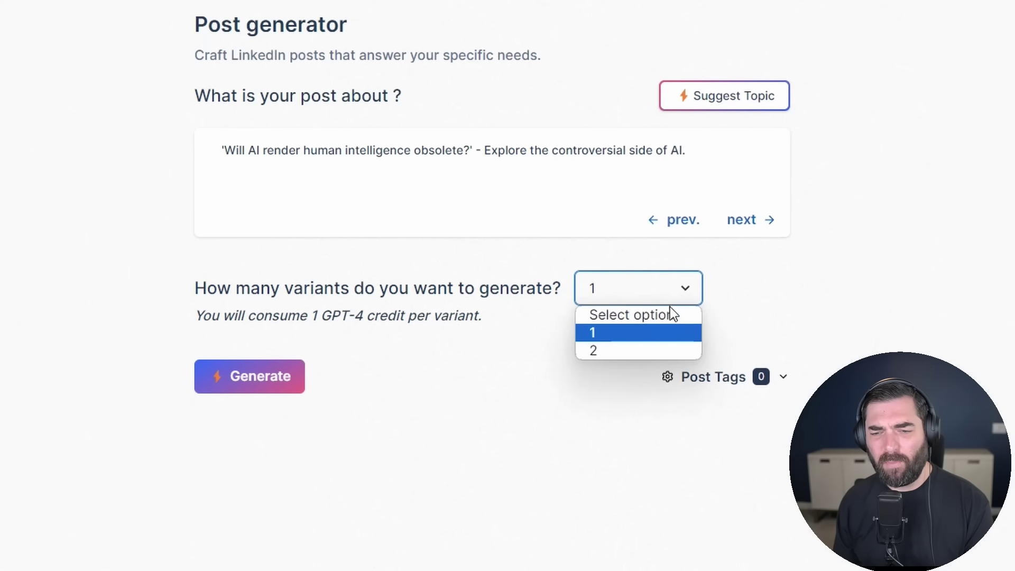
pyautogui.click(671, 349)
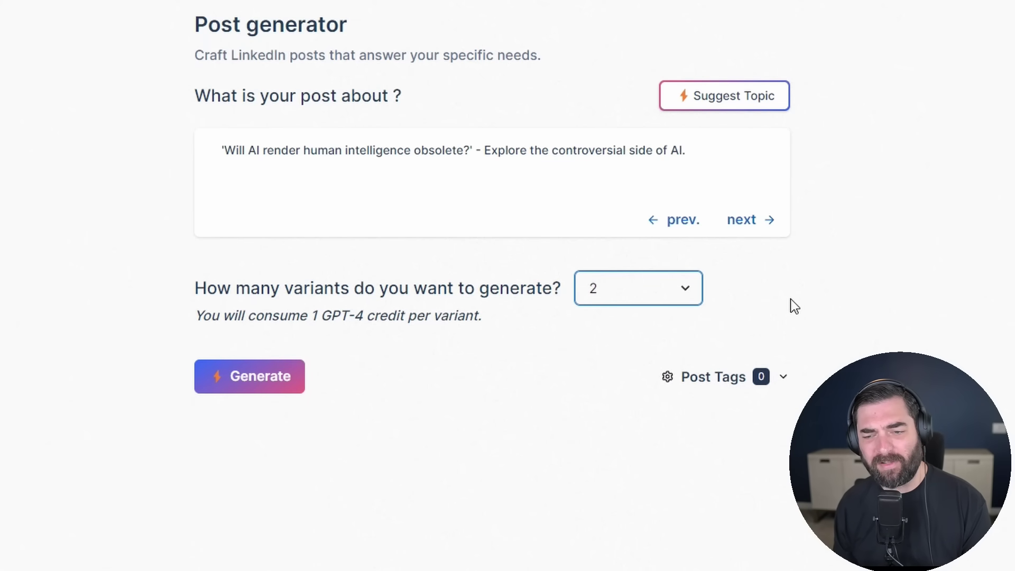
pyautogui.click(266, 377)
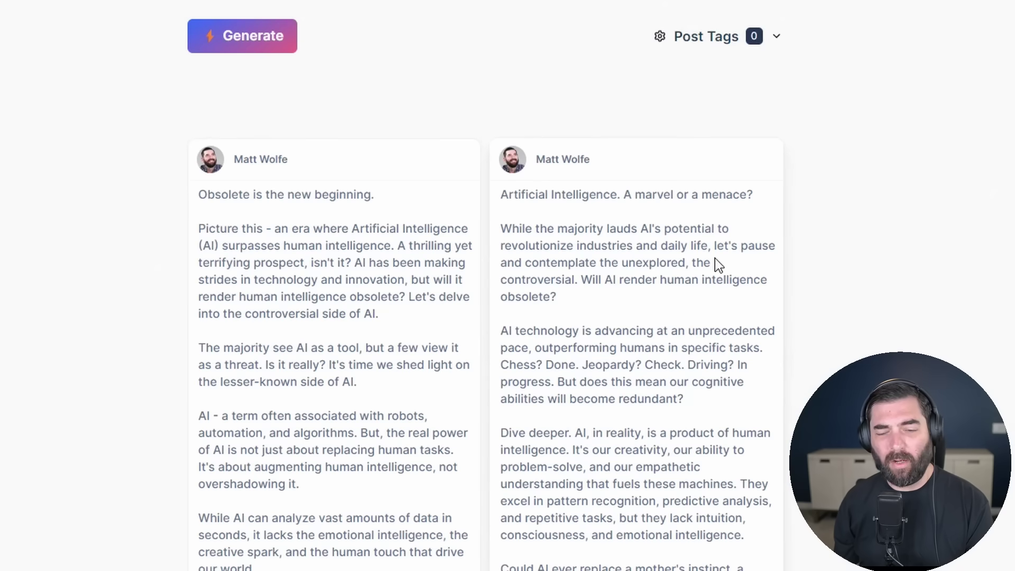
# - Load a generated hook into the composer, expand it with AI, then go to Carousel Generator
pyautogui.scroll(-8, 715, 258)
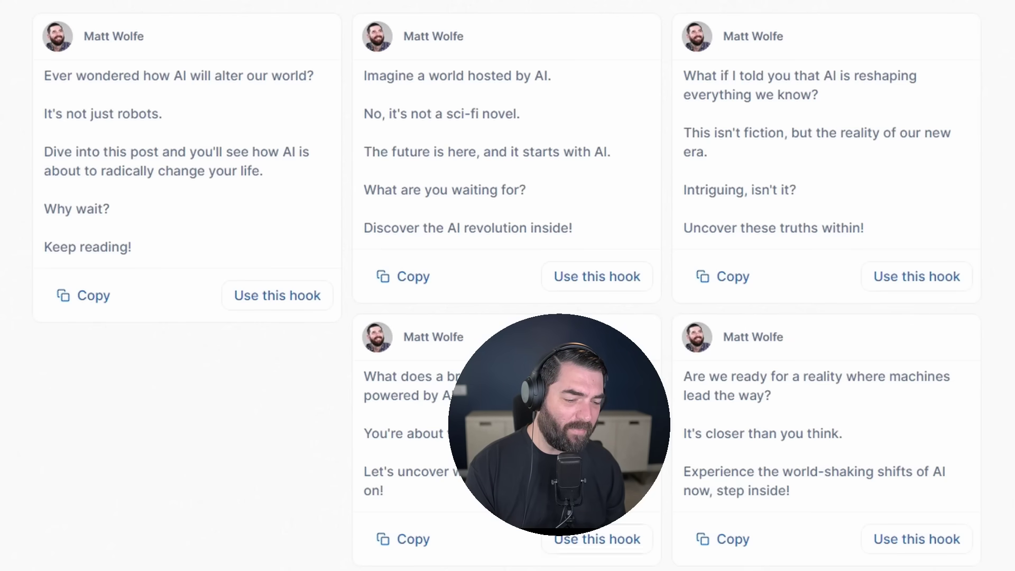
pyautogui.click(913, 541)
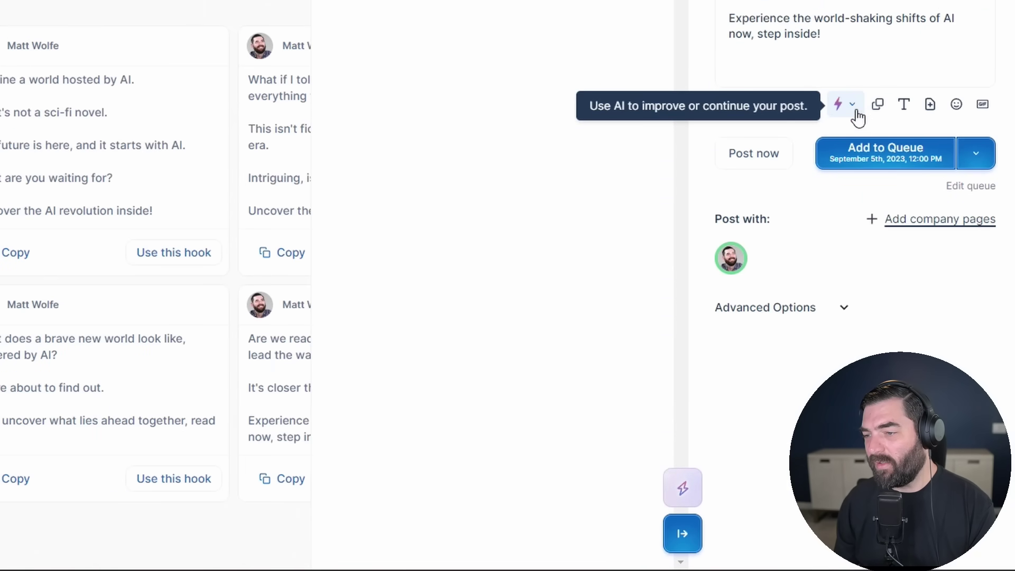
pyautogui.click(854, 109)
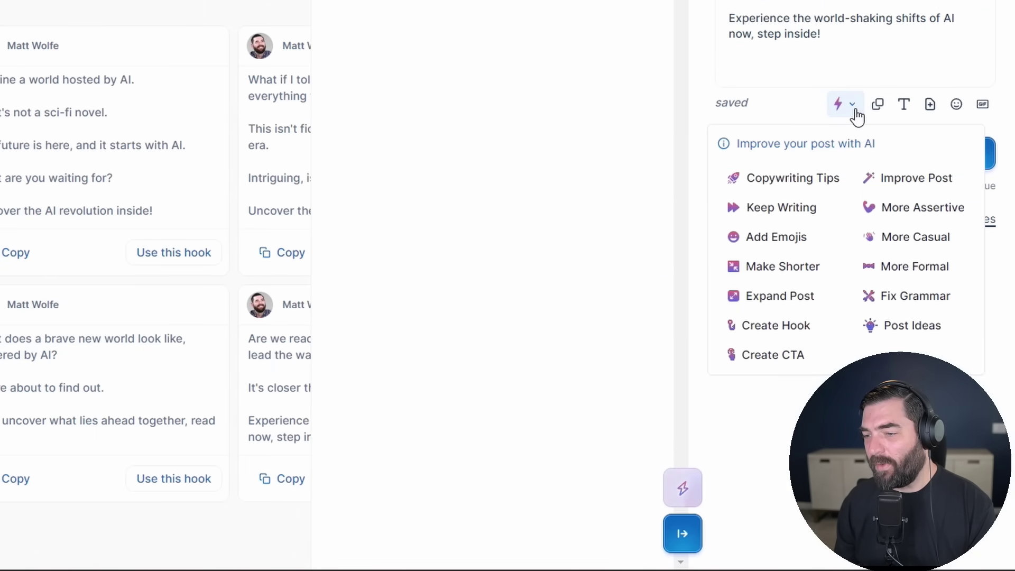
pyautogui.click(789, 304)
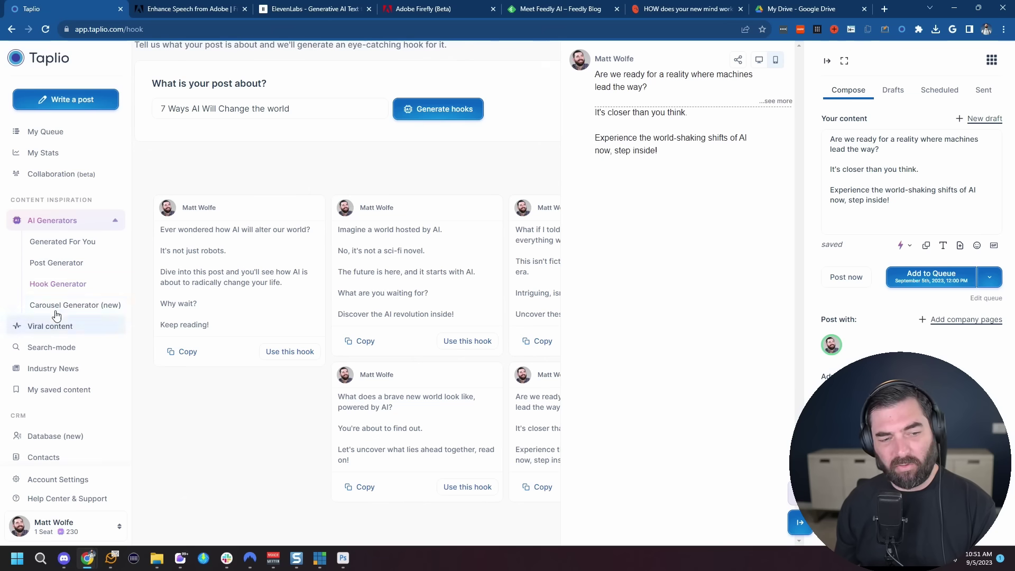
pyautogui.click(53, 307)
# - Set the carousel source to YouTube and copy the first channel video's link
pyautogui.scroll(-1, 742, 426)
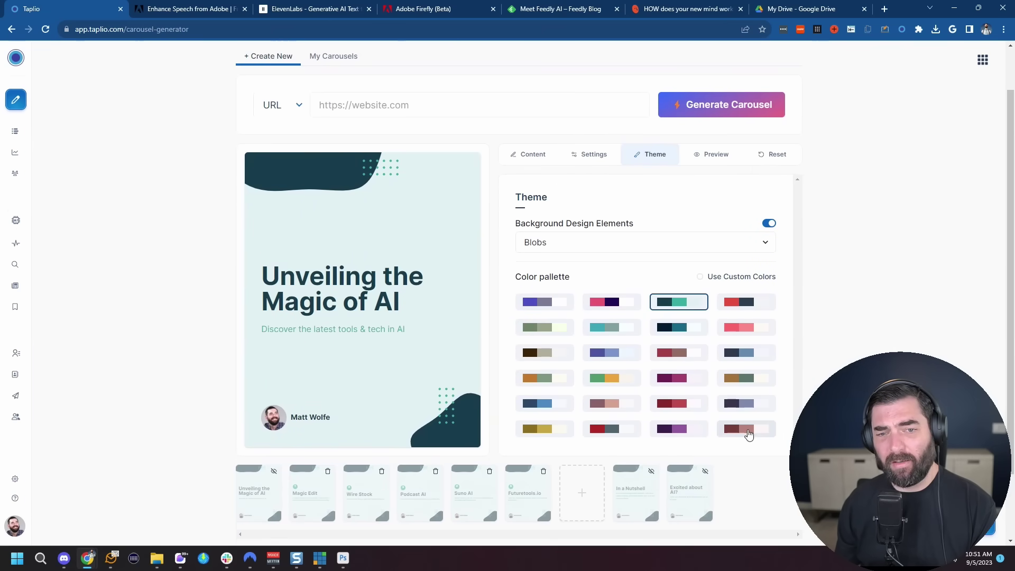
pyautogui.scroll(1, 748, 431)
pyautogui.click(294, 159)
pyautogui.click(286, 211)
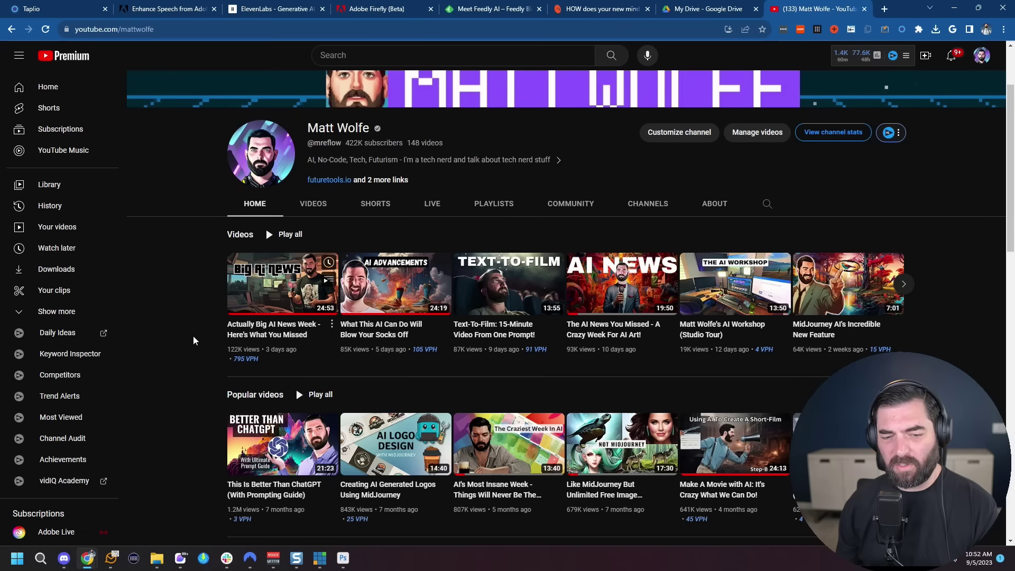
pyautogui.click(330, 325)
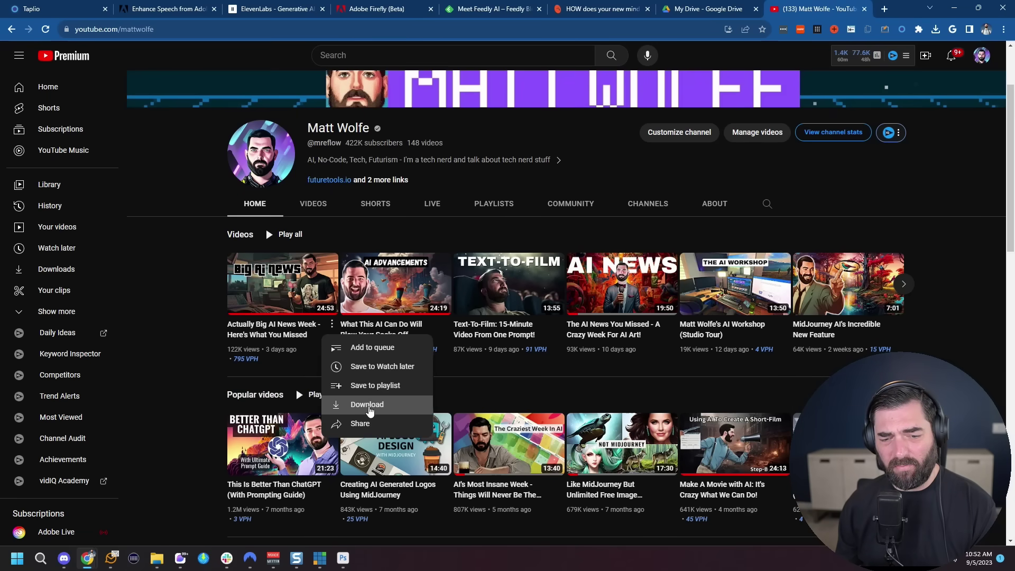
pyautogui.rightClick(272, 261)
pyautogui.click(157, 326)
# - Paste the YouTube link into the Carousel Generator and generate the carousel
pyautogui.click(190, 318)
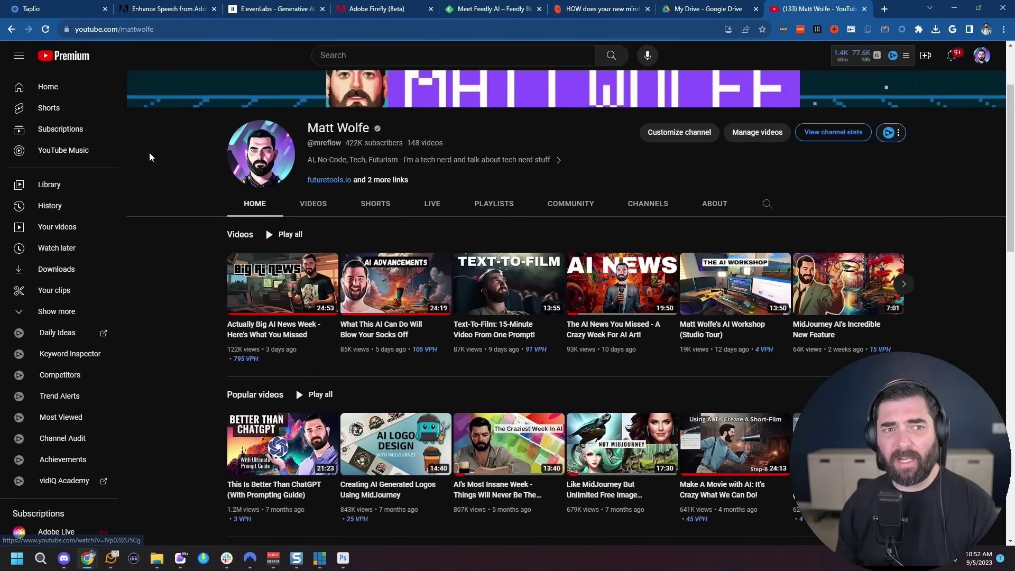
pyautogui.hotkey('ctrl', '1')
pyautogui.click(390, 154)
pyautogui.rightClick(390, 154)
pyautogui.click(424, 236)
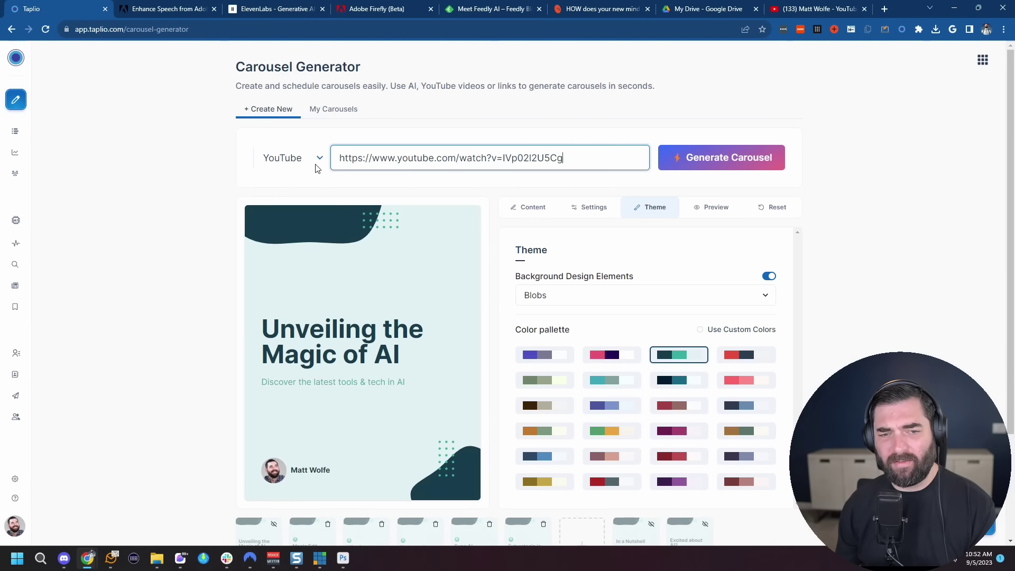
pyautogui.click(319, 160)
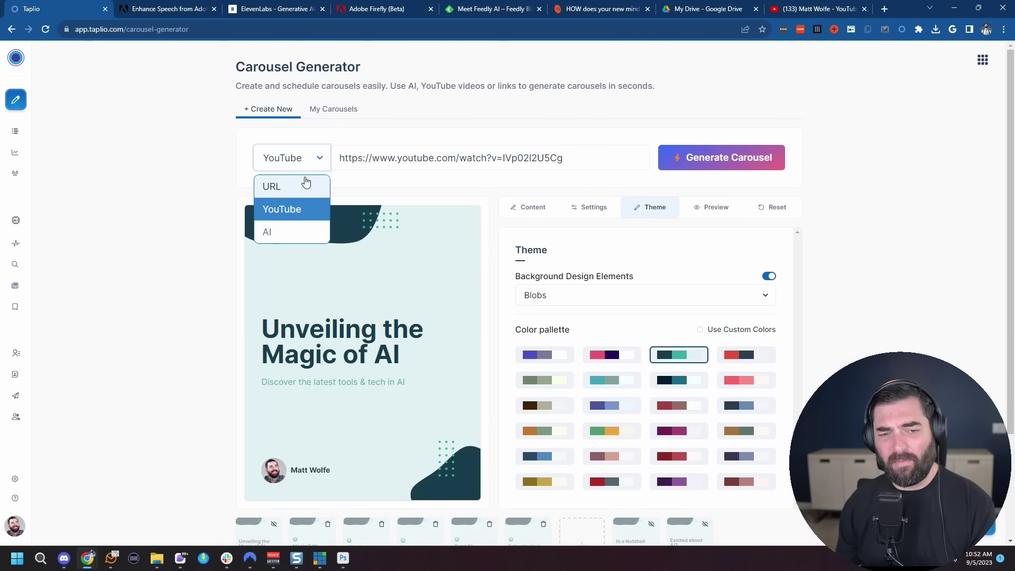
pyautogui.click(756, 160)
# - Preview the Tesla's AI Investment, OpenAI's Copyright Debate, AI Job Impact Poll, GPT4 Enterprise and AI in Meetings slides
pyautogui.scroll(-2, 401, 361)
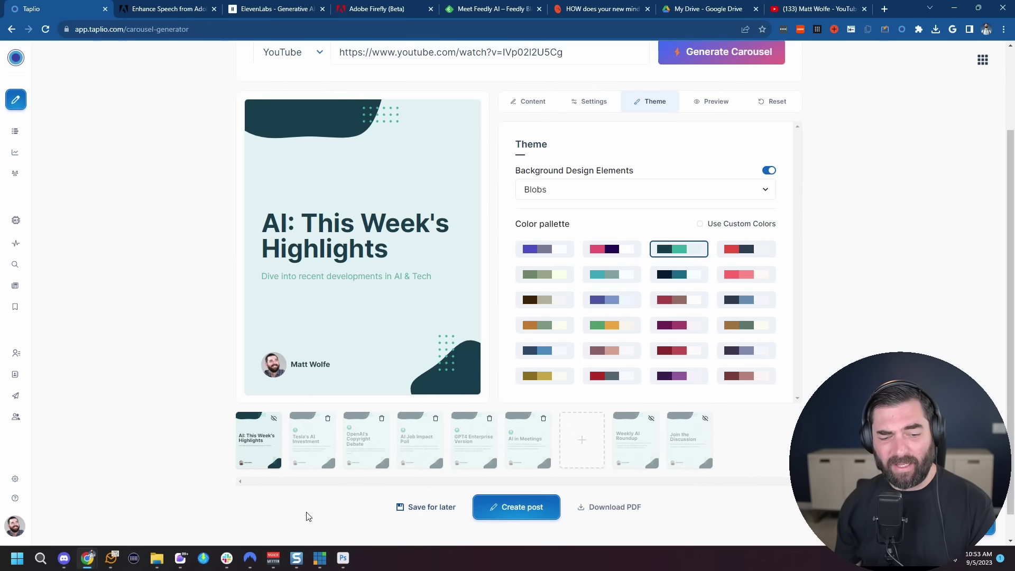
pyautogui.click(330, 464)
pyautogui.click(365, 441)
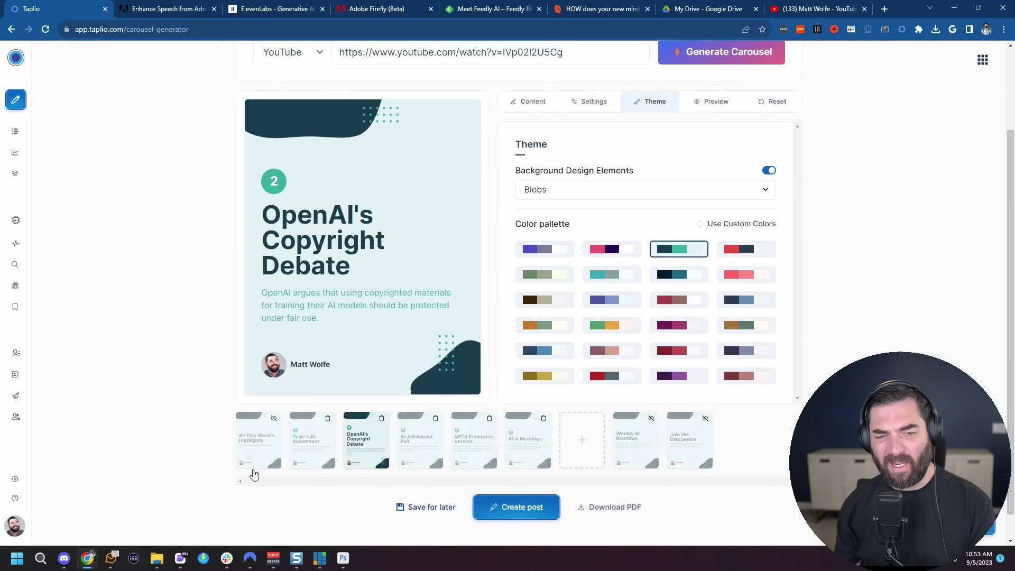
pyautogui.click(414, 447)
pyautogui.click(463, 463)
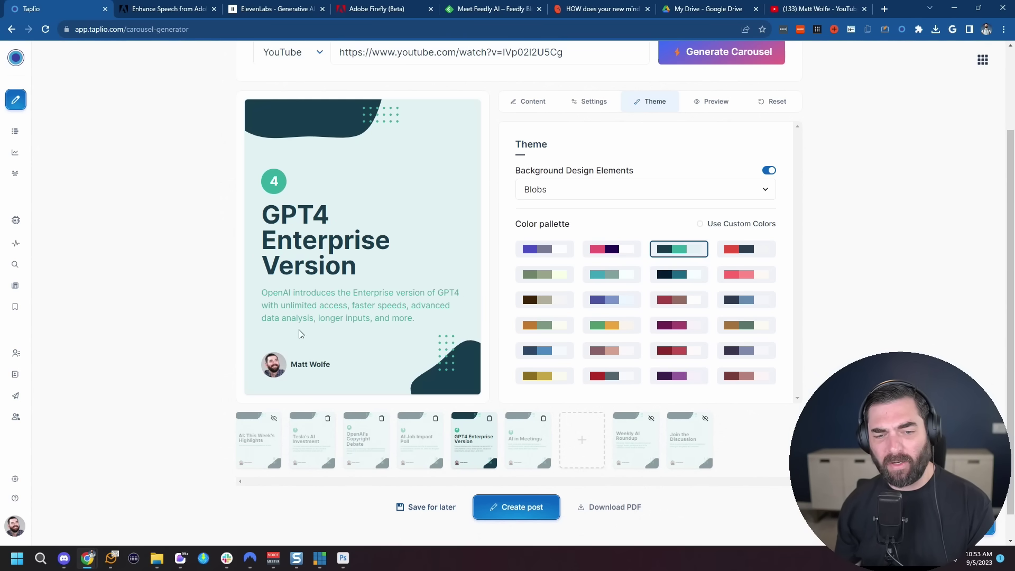
pyautogui.click(538, 448)
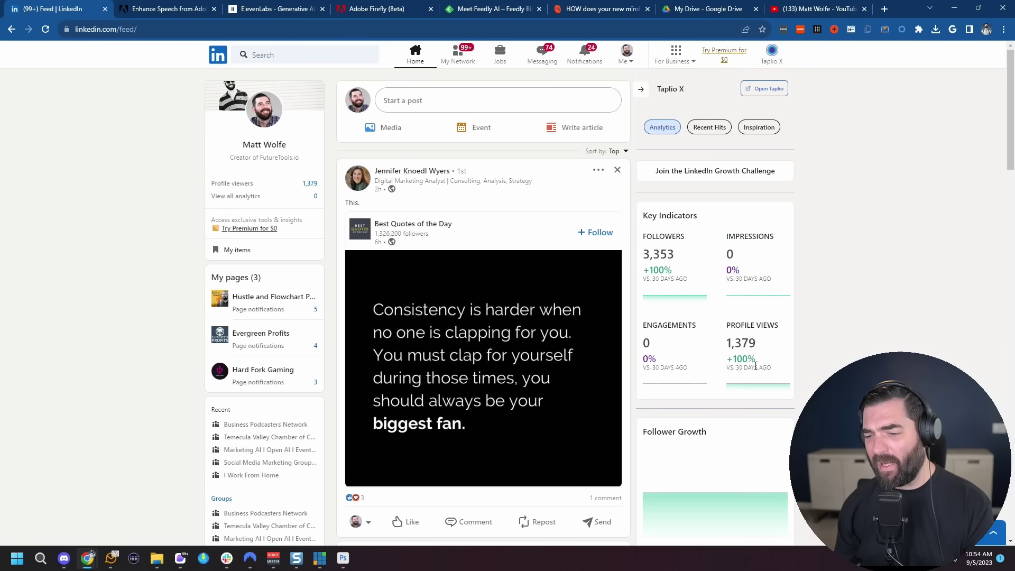
pyautogui.scroll(-8, 755, 365)
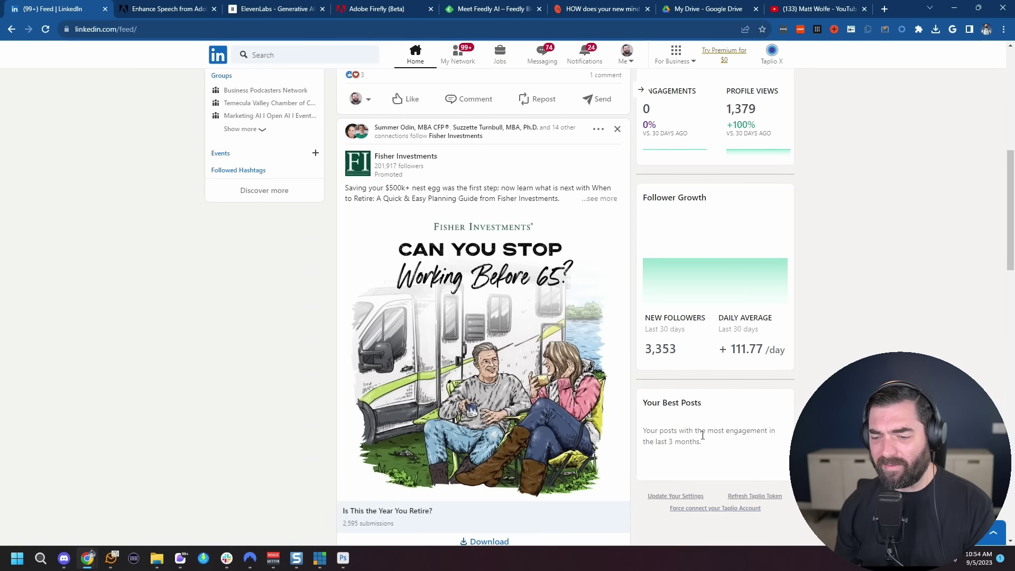
pyautogui.scroll(8, 564, 393)
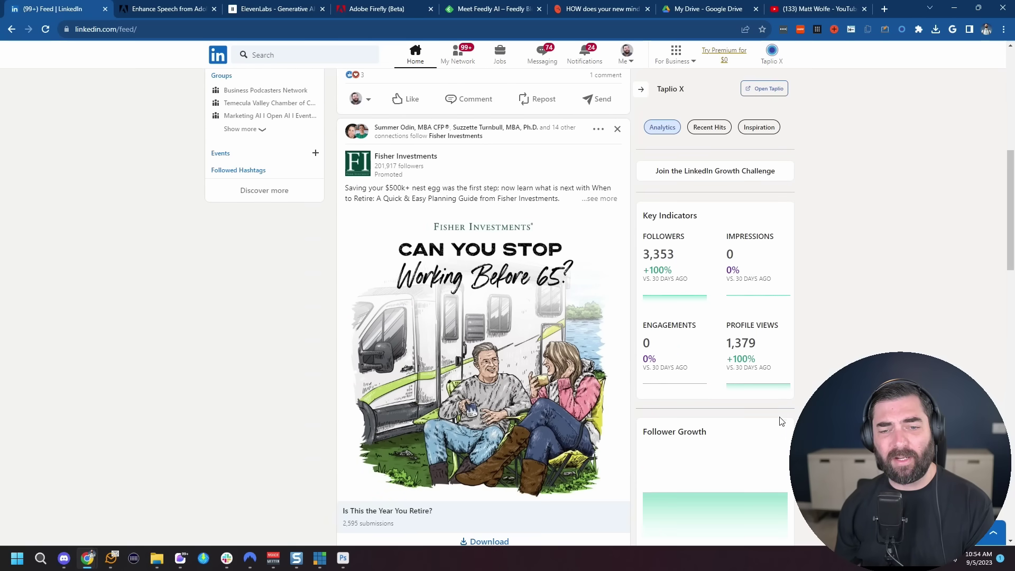
pyautogui.scroll(-10, 581, 370)
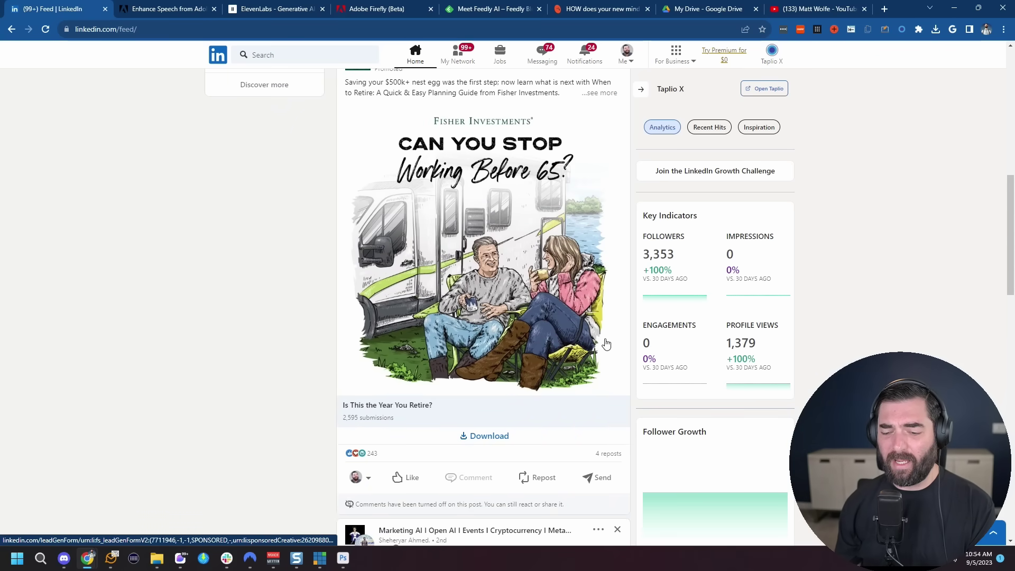
pyautogui.scroll(4, 606, 344)
pyautogui.scroll(-8, 544, 286)
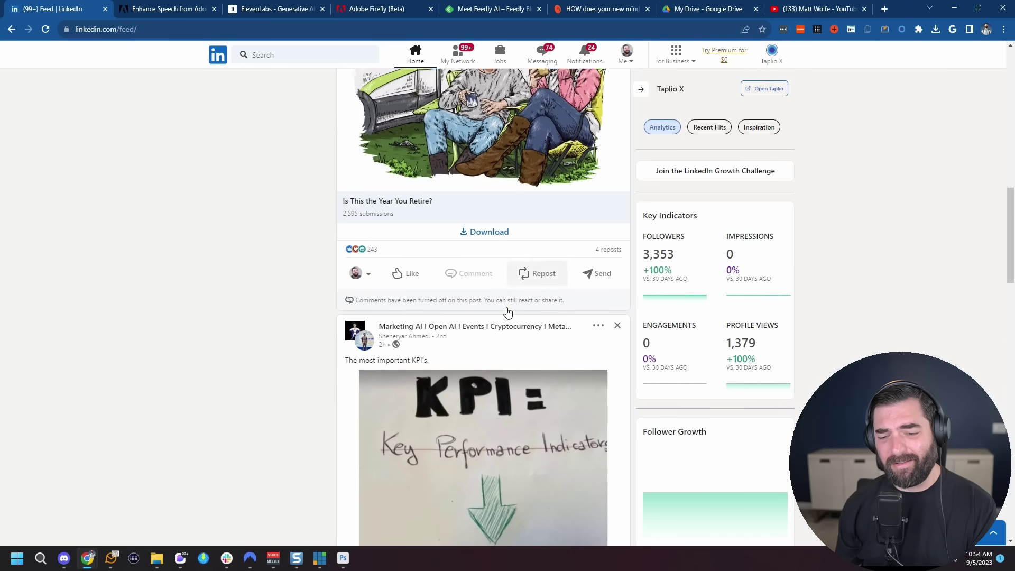
pyautogui.scroll(-18, 508, 312)
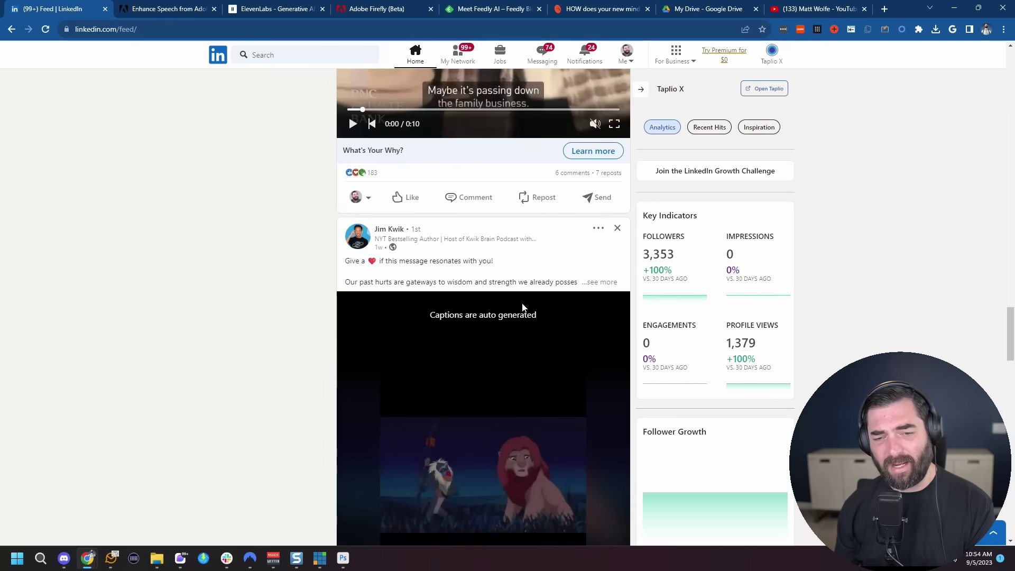
# - Generate a Taplio Smart Reply in the video post's comment box about stories as stepping stones
pyautogui.scroll(-7, 521, 306)
pyautogui.click(467, 322)
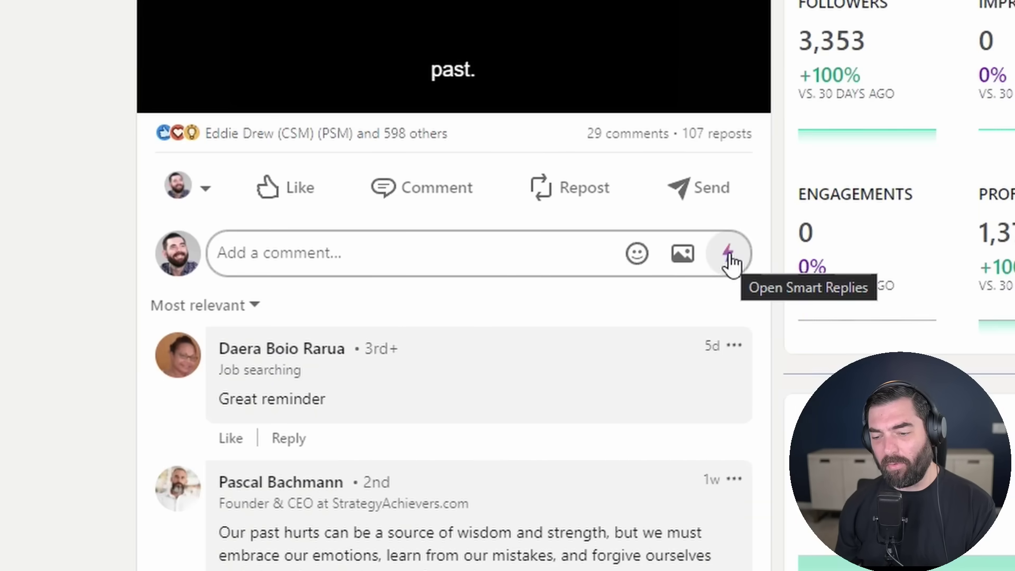
pyautogui.click(729, 261)
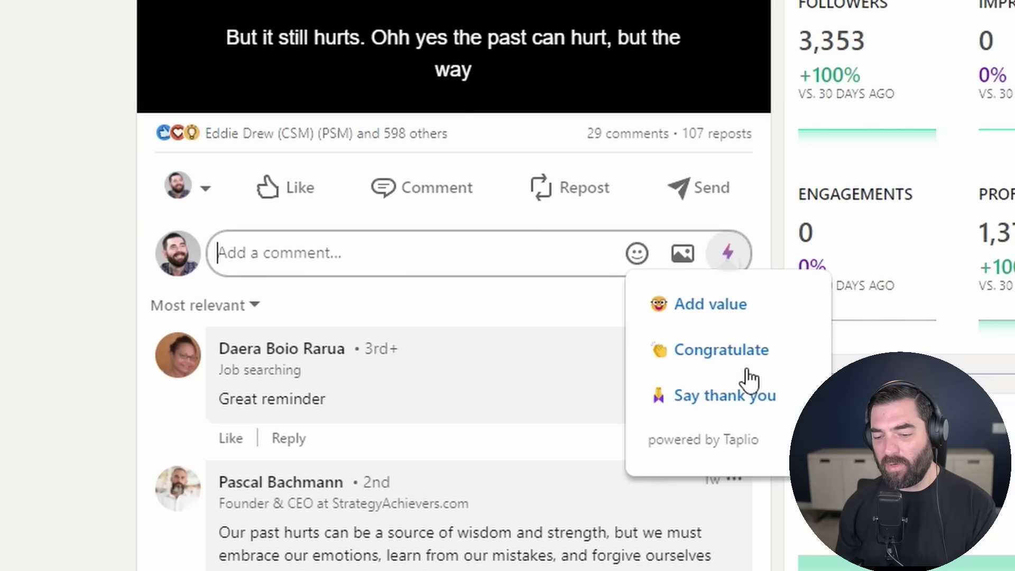
pyautogui.click(749, 403)
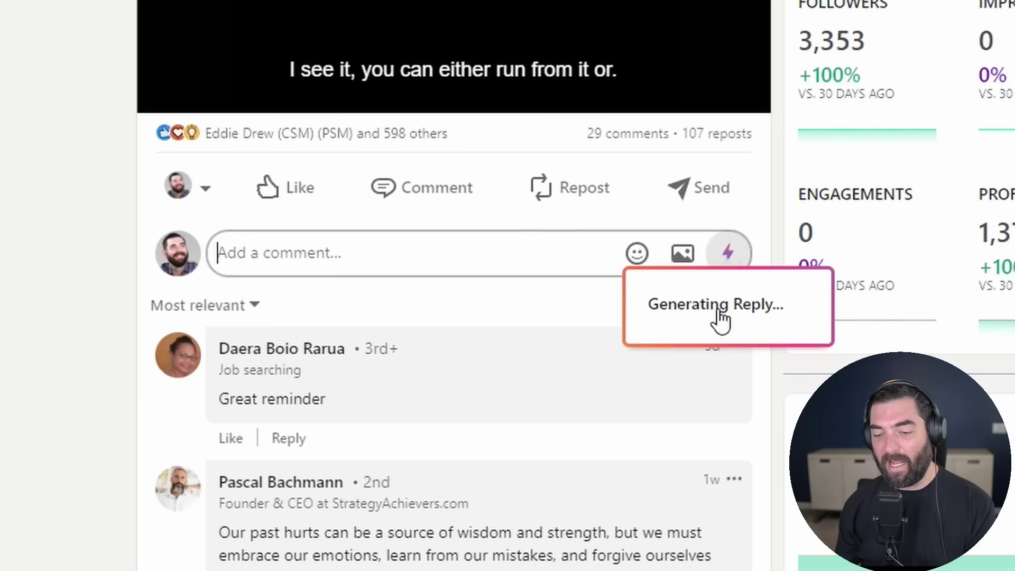
pyautogui.click(444, 259)
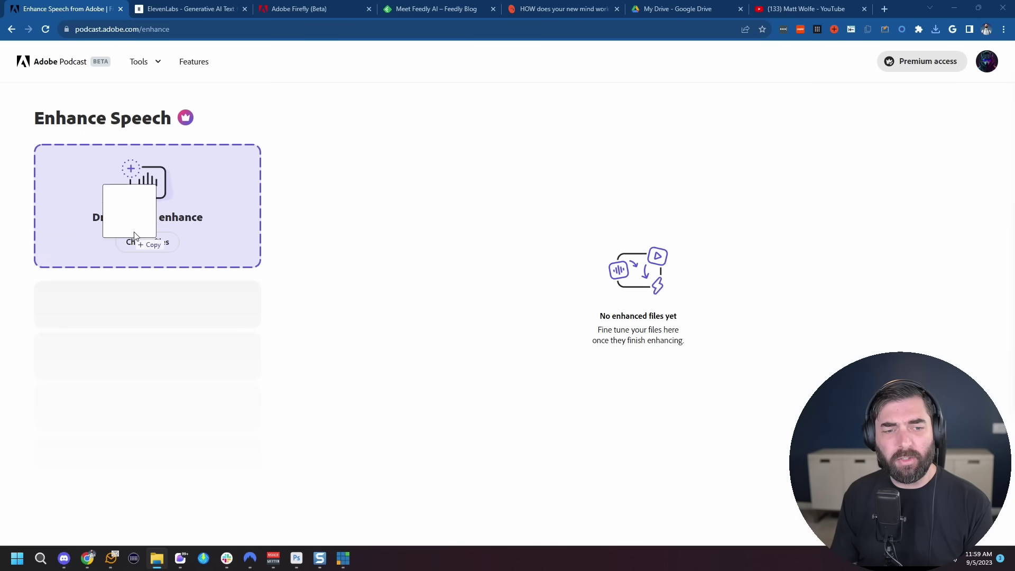
# - Drop the recorded 09.05.2023_1154AM.mp3 audio file into Enhance Speech
pyautogui.moveTo(129, 239); pyautogui.dragTo(184, 237)
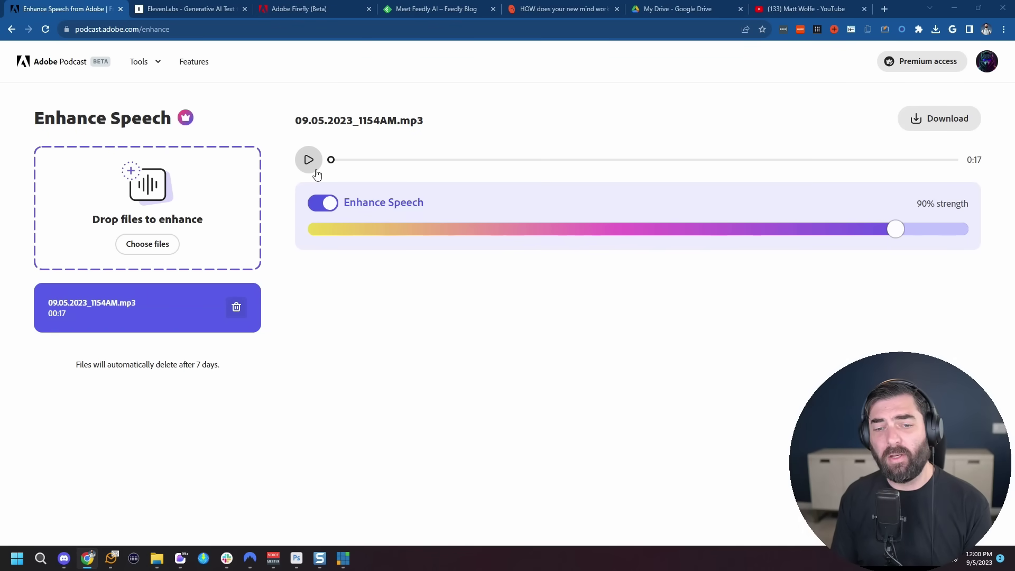
# - Play back the enhanced recording and download the enhanced .wav file
pyautogui.click(316, 172)
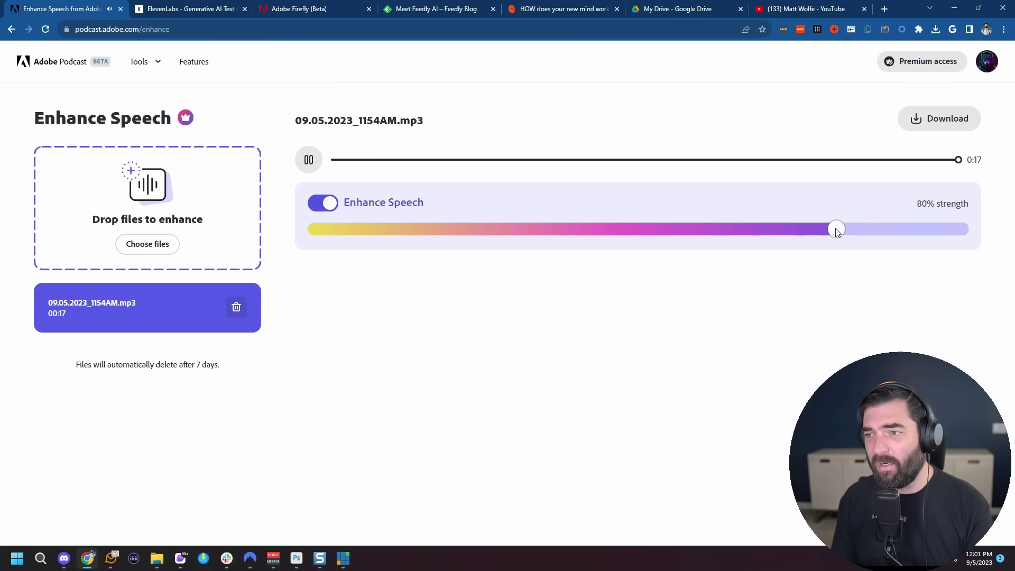
pyautogui.click(925, 119)
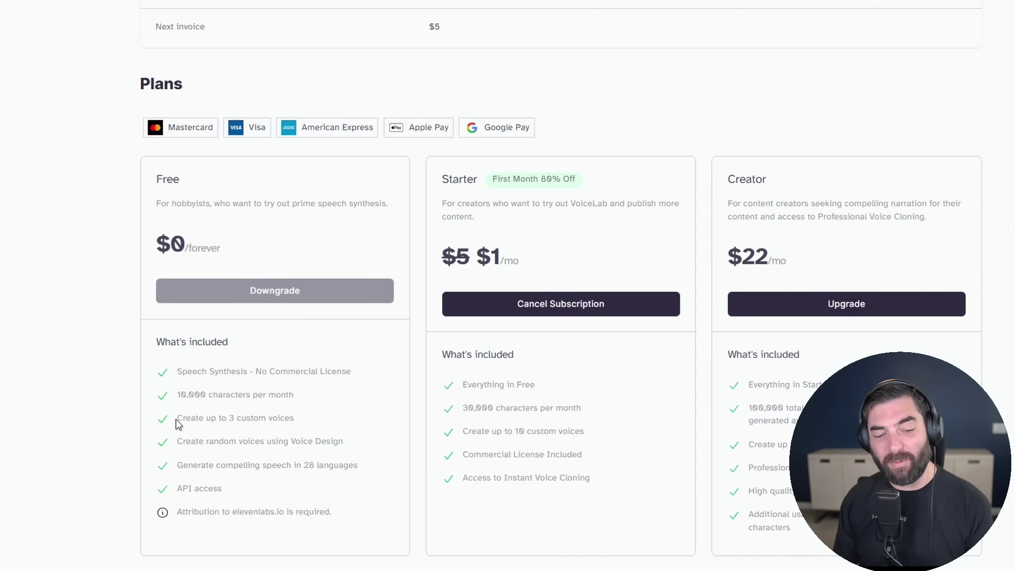
# - Highlight the Free plan's allowance and the Starter plan's discounted $1 first-month price
pyautogui.moveTo(178, 424); pyautogui.dragTo(305, 413)
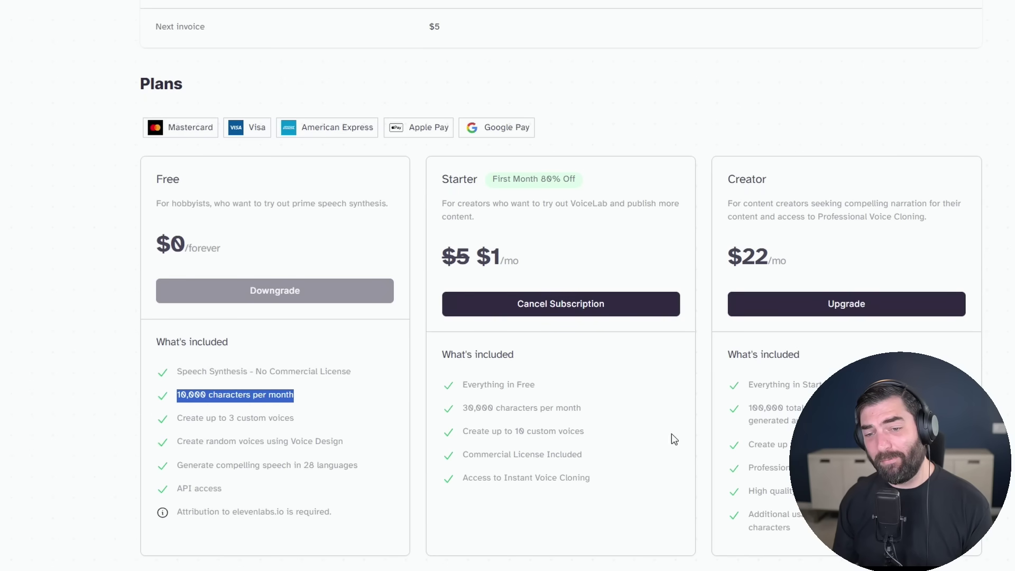
pyautogui.click(443, 269)
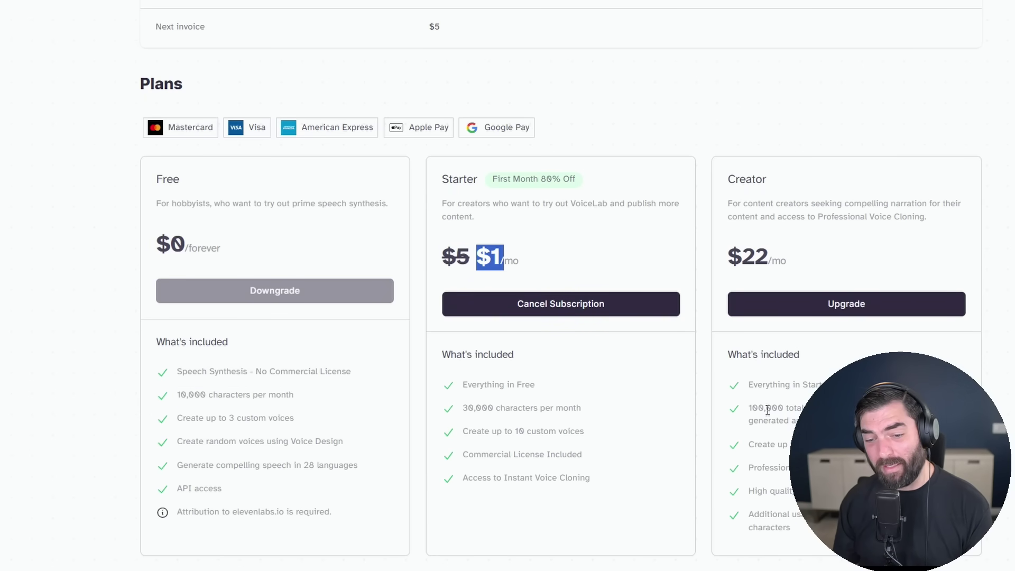
pyautogui.scroll(1, 635, 344)
pyautogui.click(482, 269)
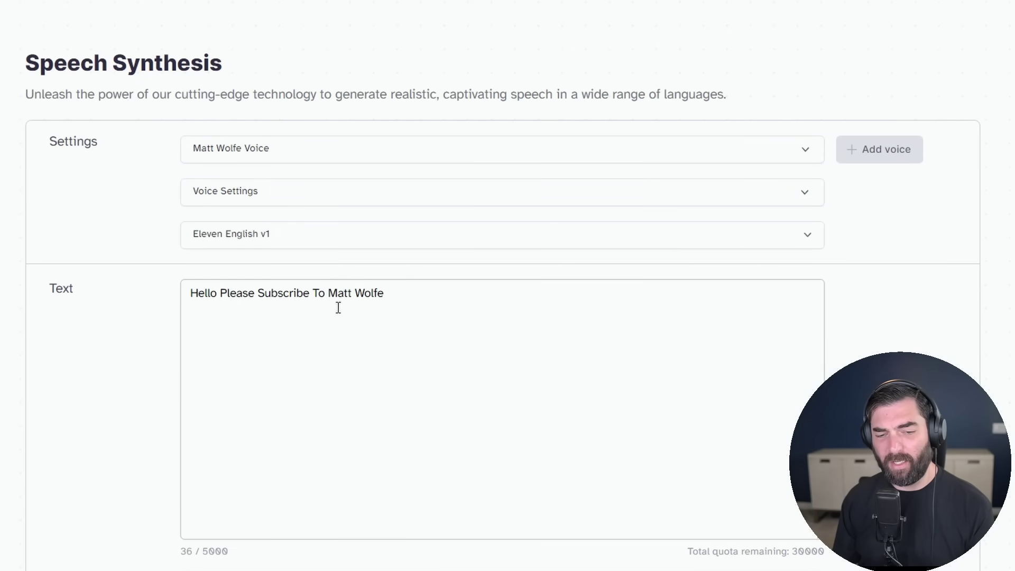
# - Raise voice stability to about 31% and generate speech from the greeting
pyautogui.scroll(-5, 664, 312)
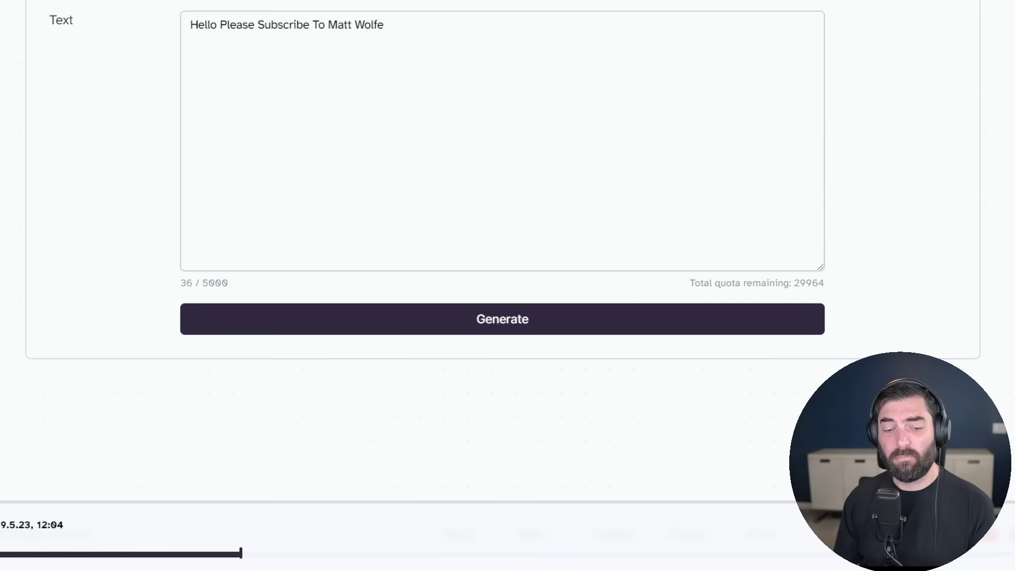
pyautogui.scroll(3, 212, 334)
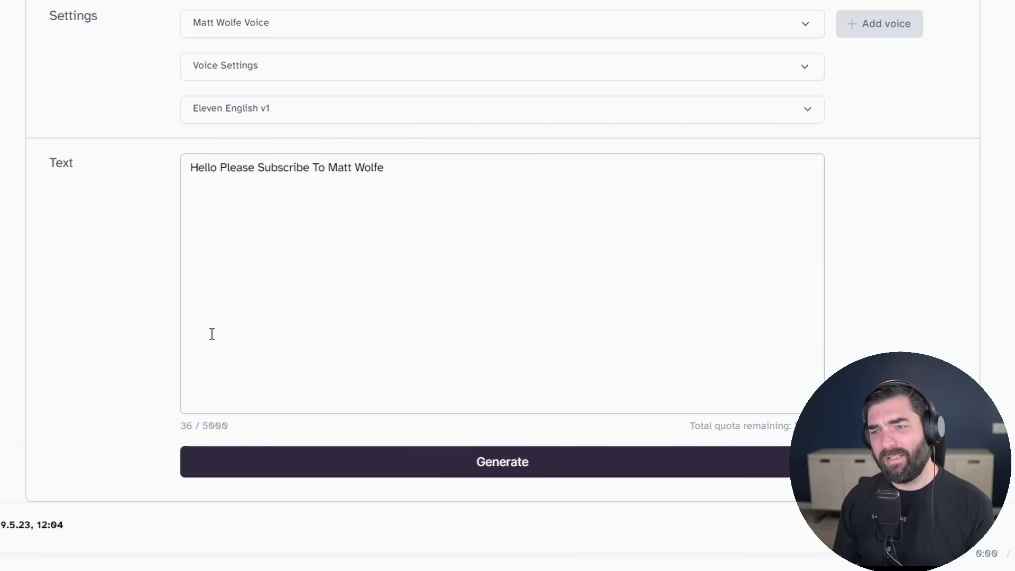
pyautogui.click(811, 72)
pyautogui.moveTo(322, 110); pyautogui.dragTo(380, 110)
pyautogui.moveTo(657, 162)
pyautogui.mouseDown()
pyautogui.moveTo(587, 170)
pyautogui.moveTo(664, 179)
pyautogui.mouseUp()
pyautogui.scroll(-5, 664, 211)
pyautogui.click(658, 319)
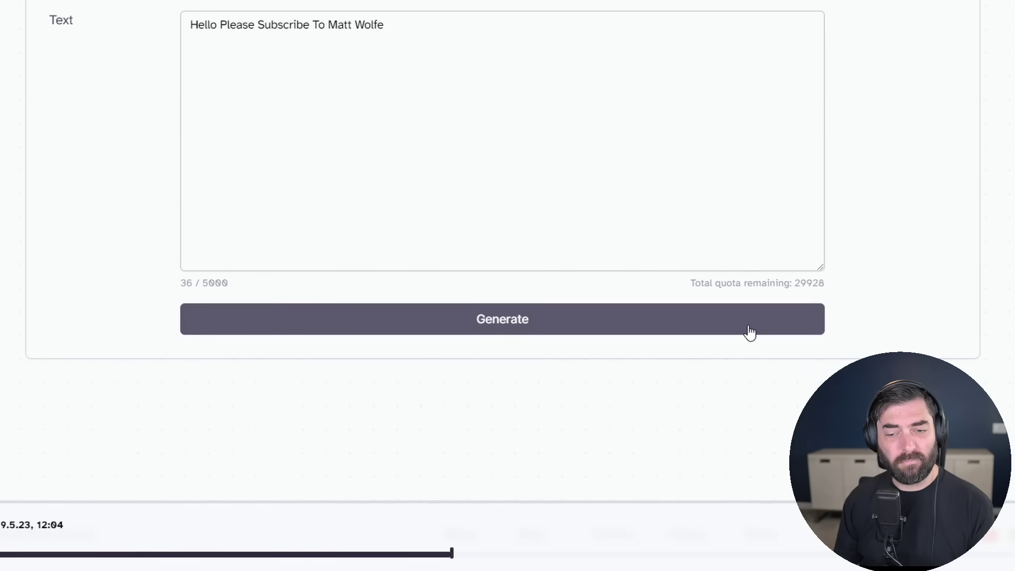
# - Switch to Eleven Multilingual v2, set style exaggeration to about 28%, and regenerate the speech
pyautogui.scroll(8, 361, 251)
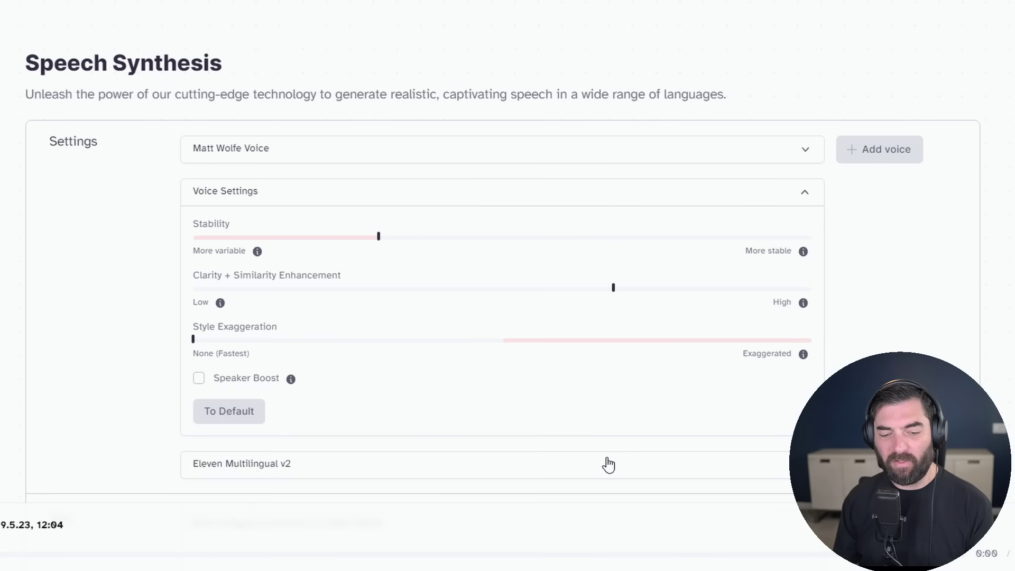
pyautogui.click(608, 465)
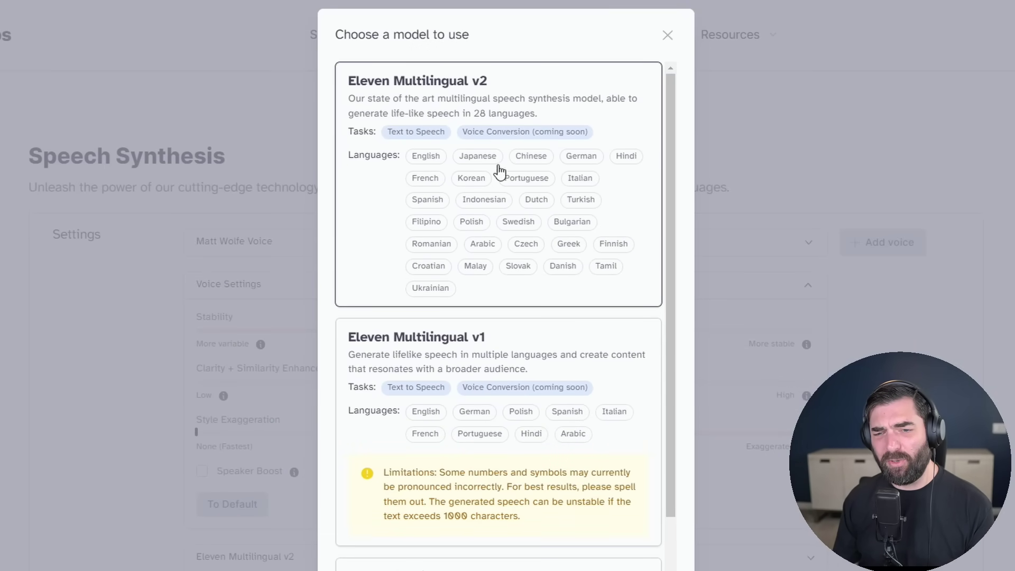
pyautogui.click(657, 295)
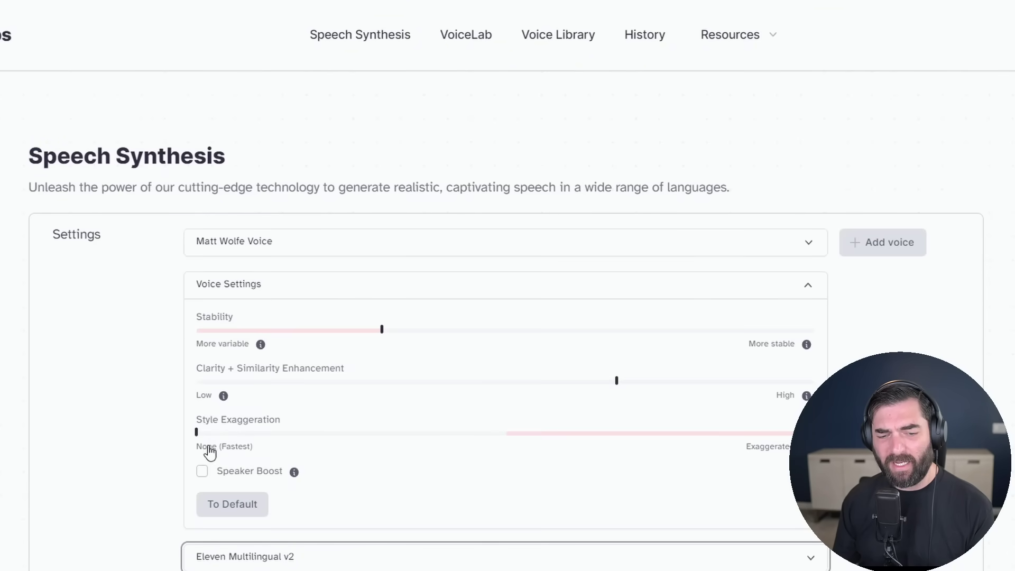
pyautogui.moveTo(206, 439); pyautogui.dragTo(431, 432)
pyautogui.scroll(-3, 228, 342)
pyautogui.moveTo(296, 334)
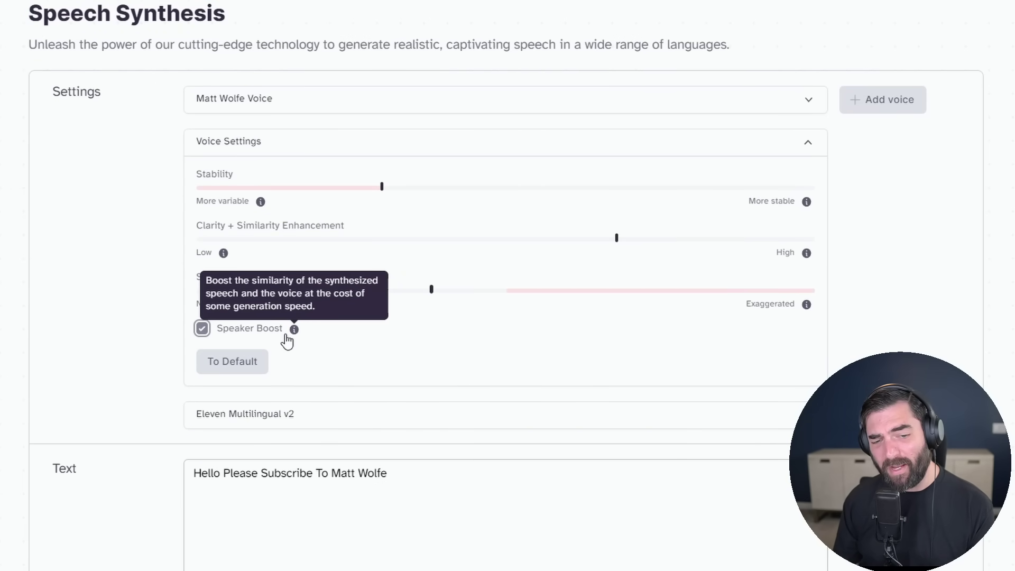
pyautogui.scroll(-6, 351, 418)
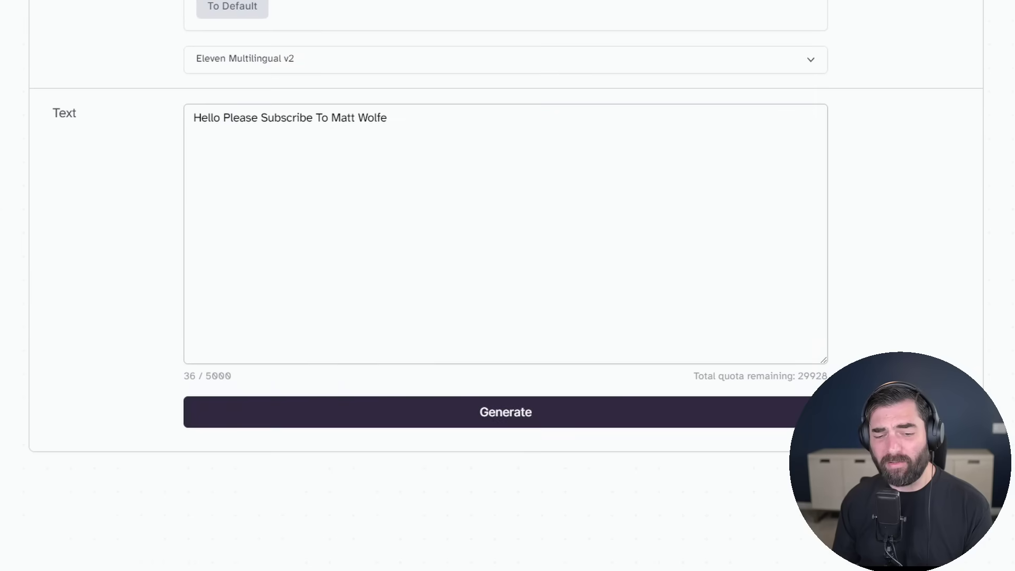
pyautogui.click(518, 424)
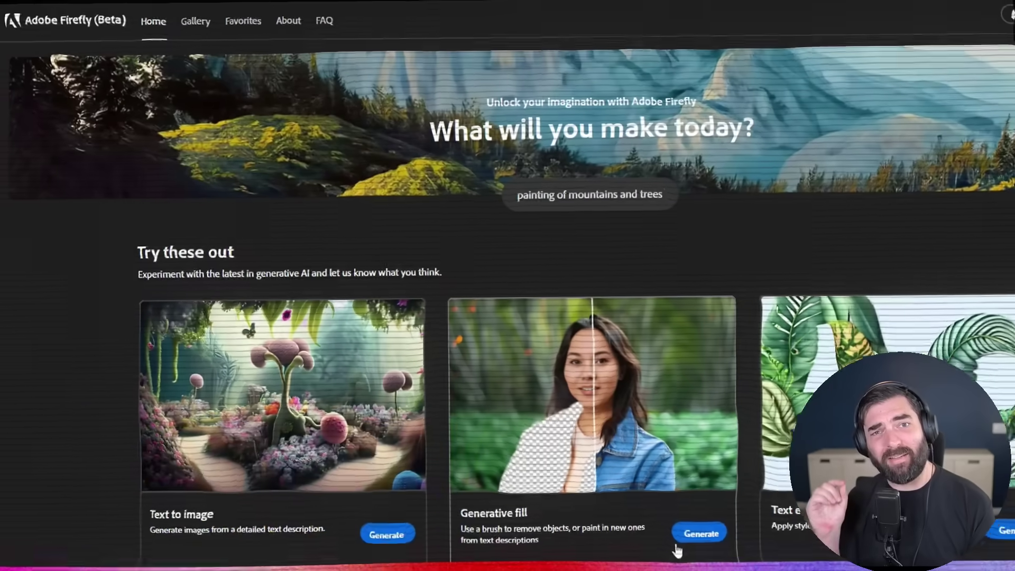
# - Open Generative fill from its Generate button among the 'Try these out' cards
pyautogui.scroll(-1, 672, 547)
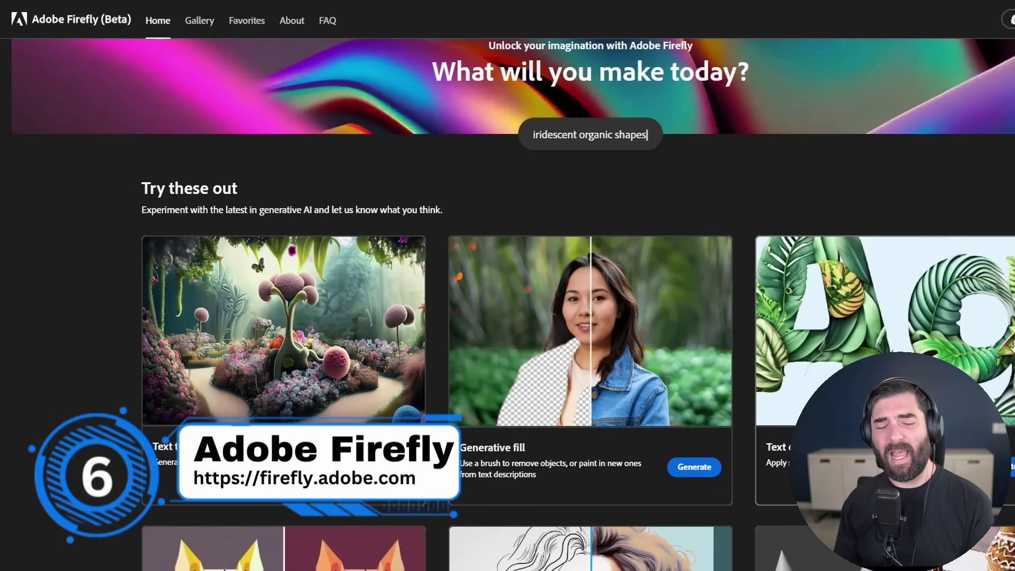
pyautogui.scroll(-3, 694, 281)
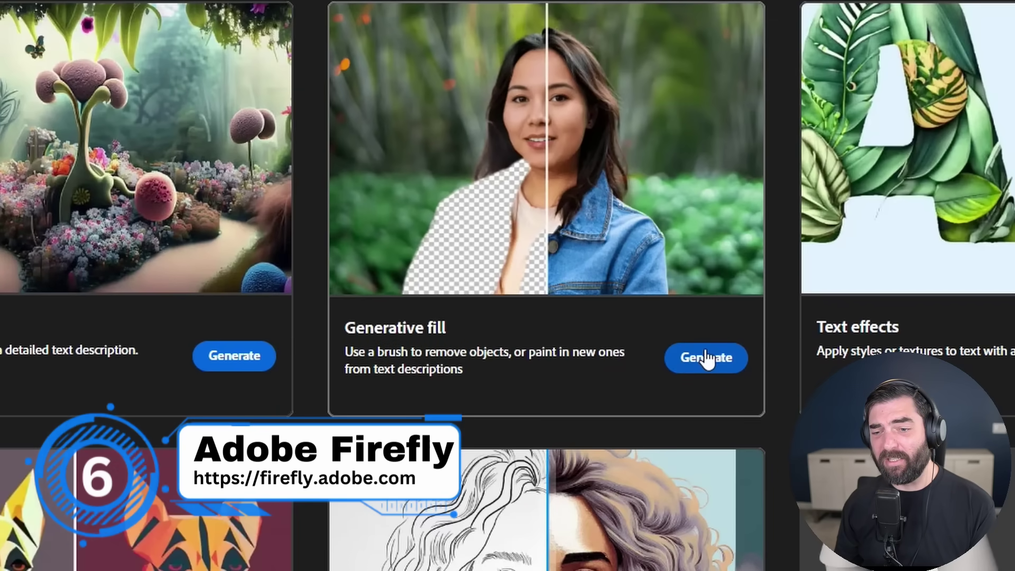
pyautogui.click(706, 360)
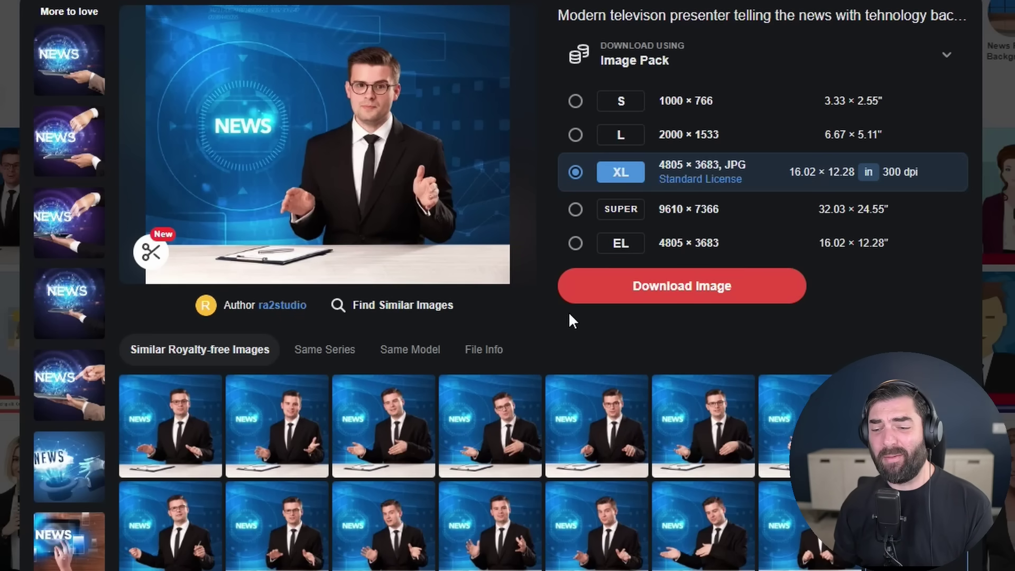
# - Download the news presenter photo at L size (2000 × 1533) and drop it into Firefly's Generative fill
pyautogui.press('Up')
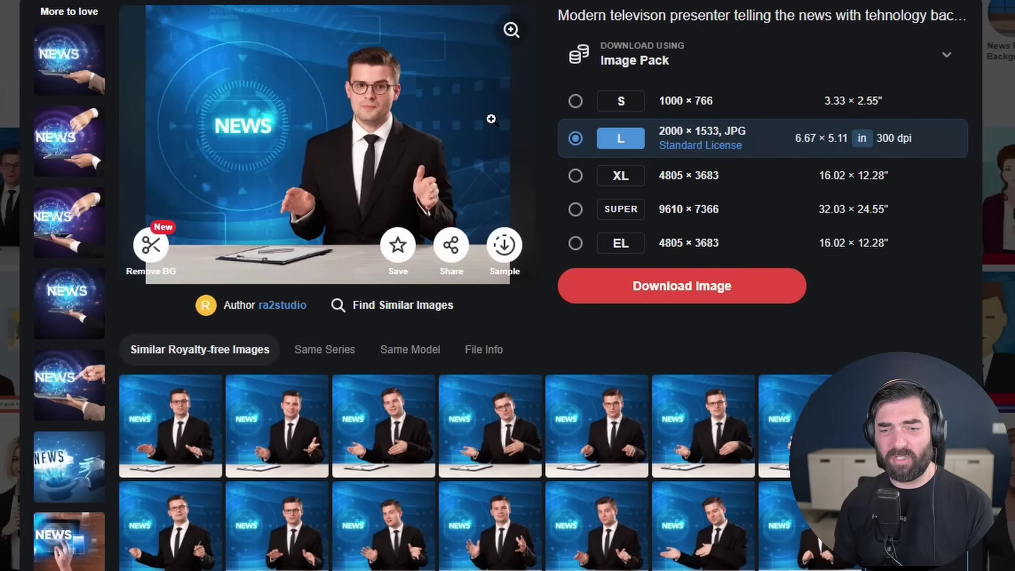
pyautogui.click(770, 290)
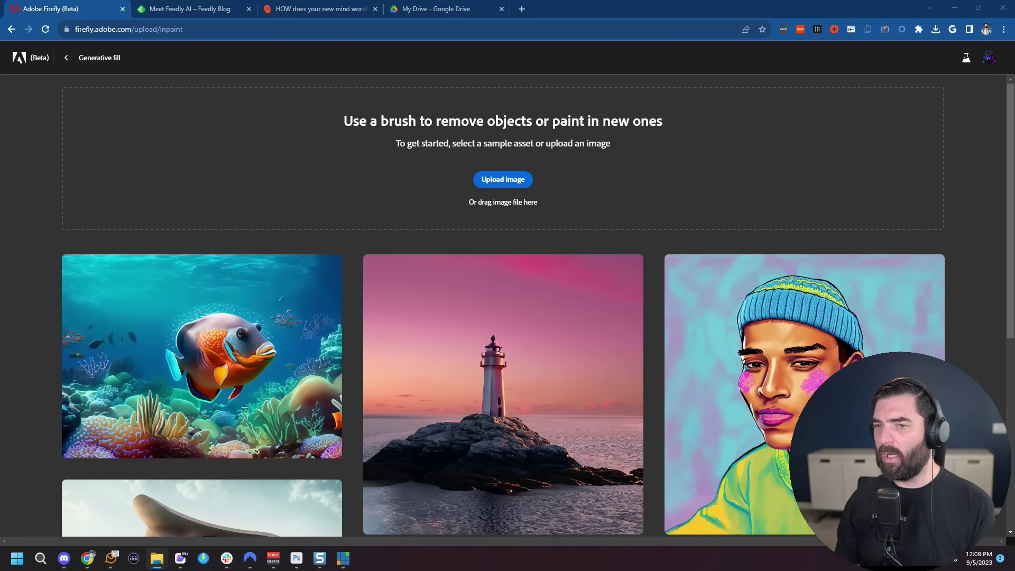
pyautogui.moveTo(899, 195); pyautogui.dragTo(457, 195)
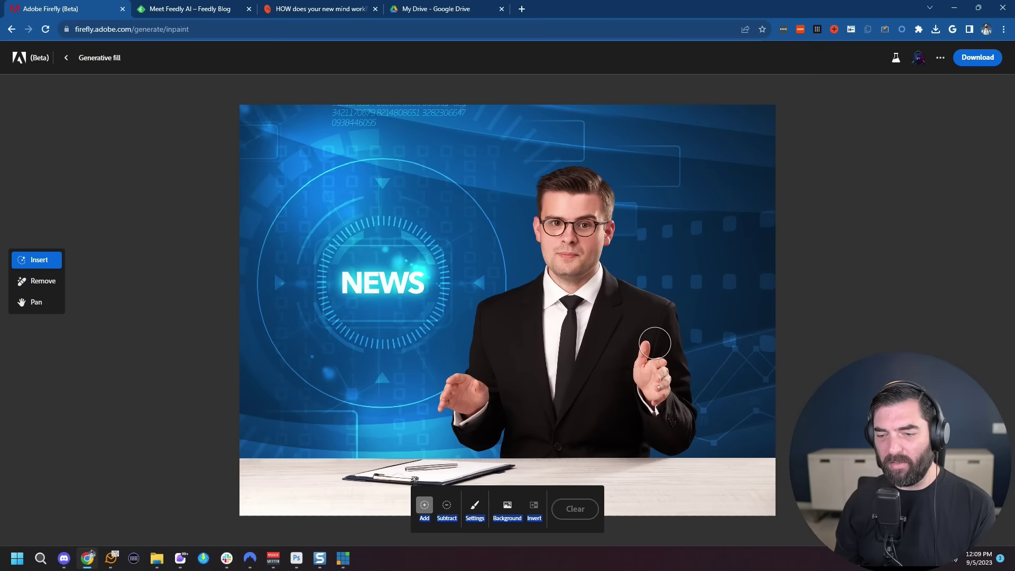
# - Mask the anchor's hand, generate 'Holding', and keep a microphone variation
pyautogui.moveTo(652, 347)
pyautogui.mouseDown()
pyautogui.moveTo(621, 364)
pyautogui.moveTo(639, 377)
pyautogui.moveTo(620, 359)
pyautogui.moveTo(647, 339)
pyautogui.mouseUp()
pyautogui.click(461, 519)
pyautogui.write('Holding')
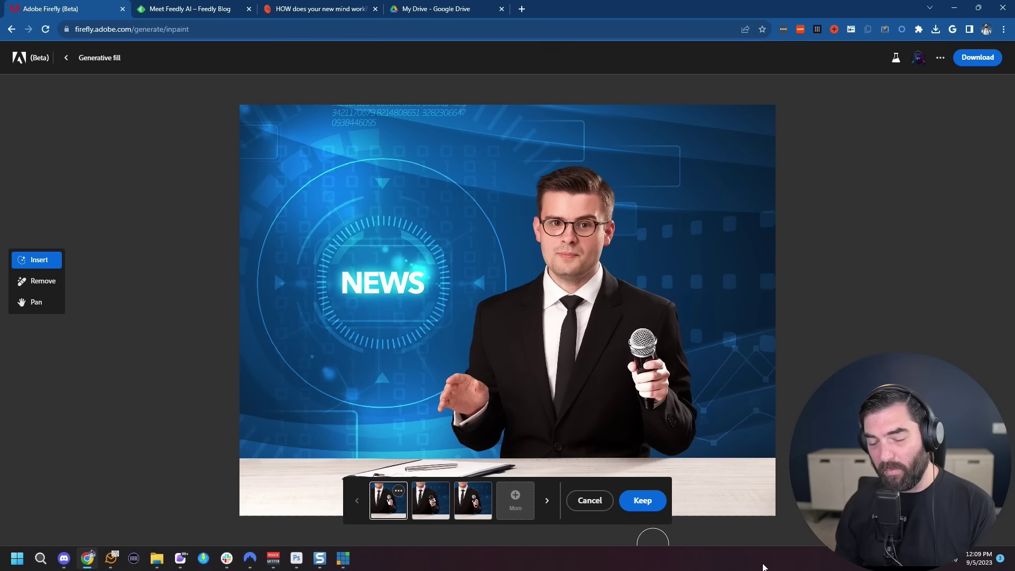
pyautogui.click(431, 507)
pyautogui.click(481, 502)
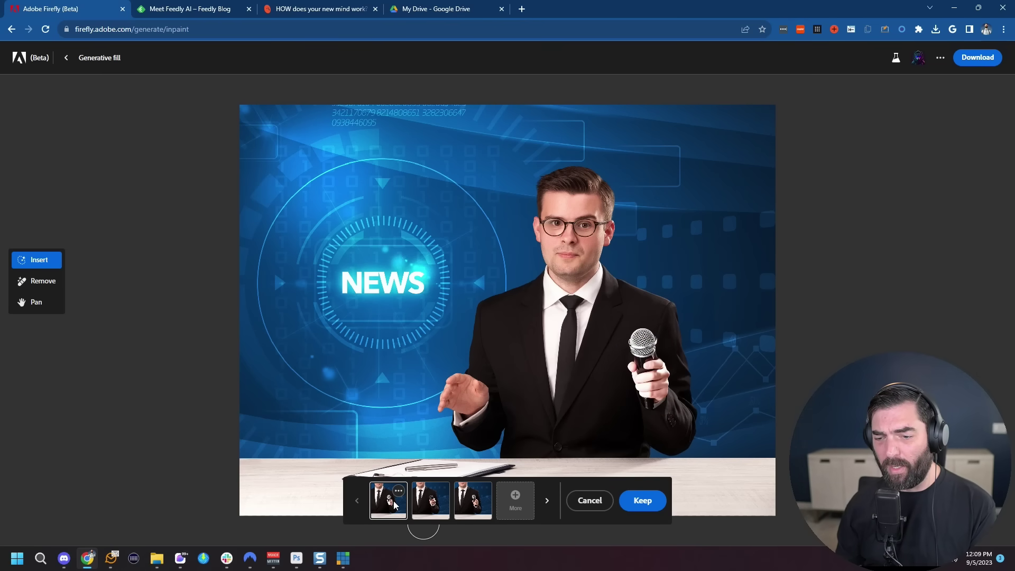
pyautogui.click(646, 502)
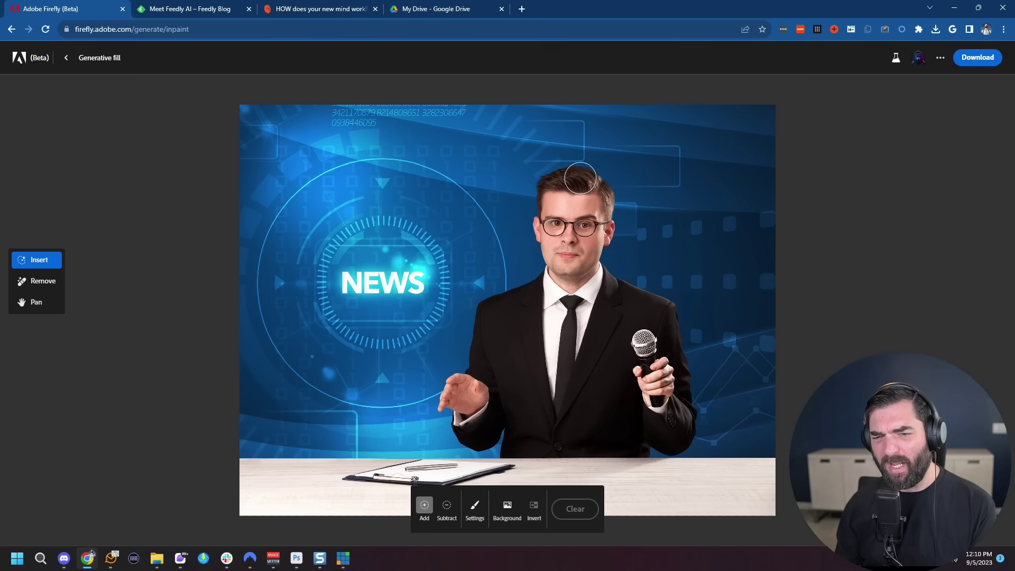
# - Mask above the anchor's head and generate 'Wearing a tophat' variations
pyautogui.moveTo(532, 184)
pyautogui.mouseDown()
pyautogui.moveTo(587, 188)
pyautogui.moveTo(529, 193)
pyautogui.moveTo(608, 190)
pyautogui.moveTo(569, 176)
pyautogui.mouseUp()
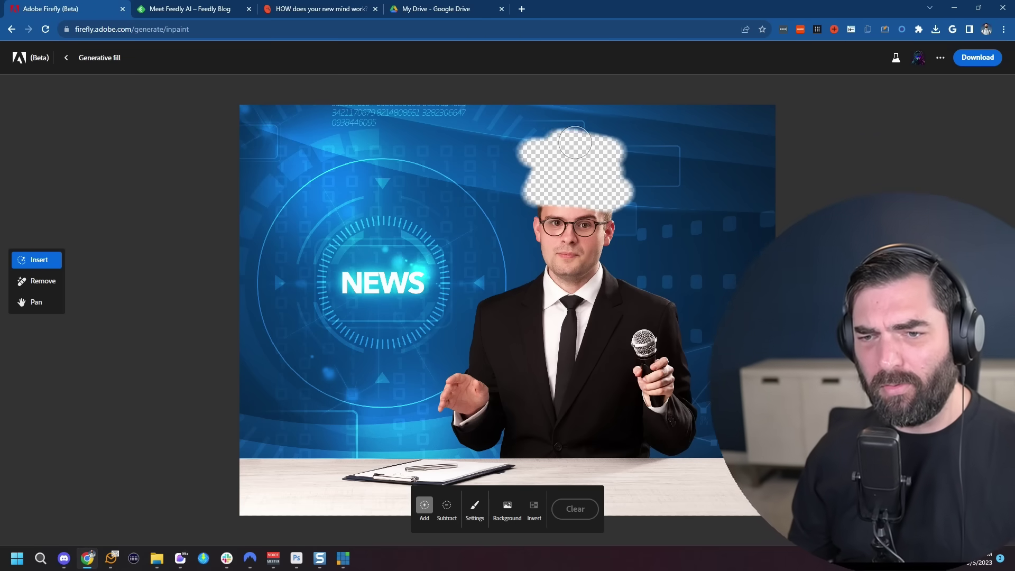
pyautogui.click(420, 510)
pyautogui.write('Wearing a tophat')
pyautogui.press('Return')
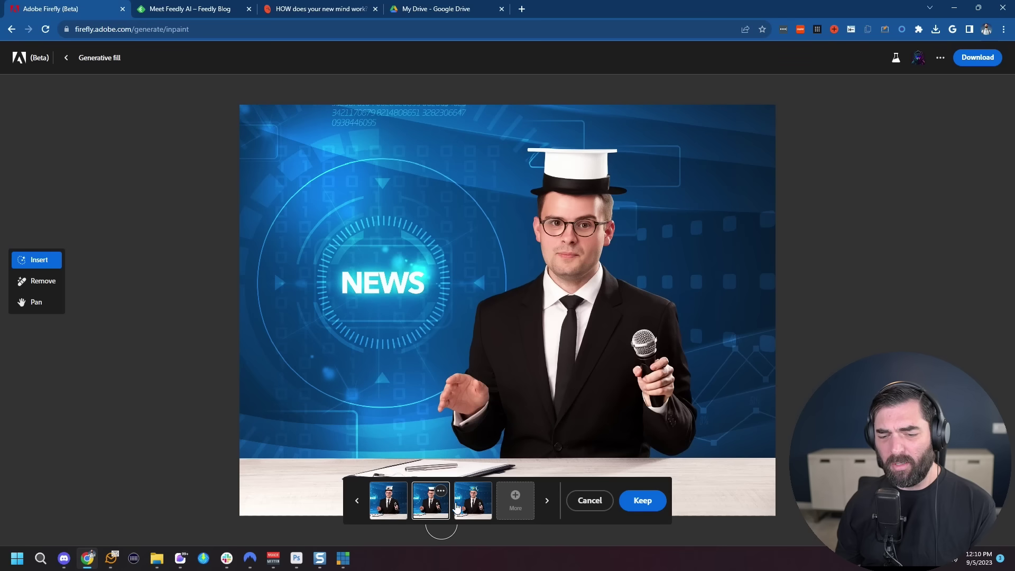
pyautogui.click(465, 503)
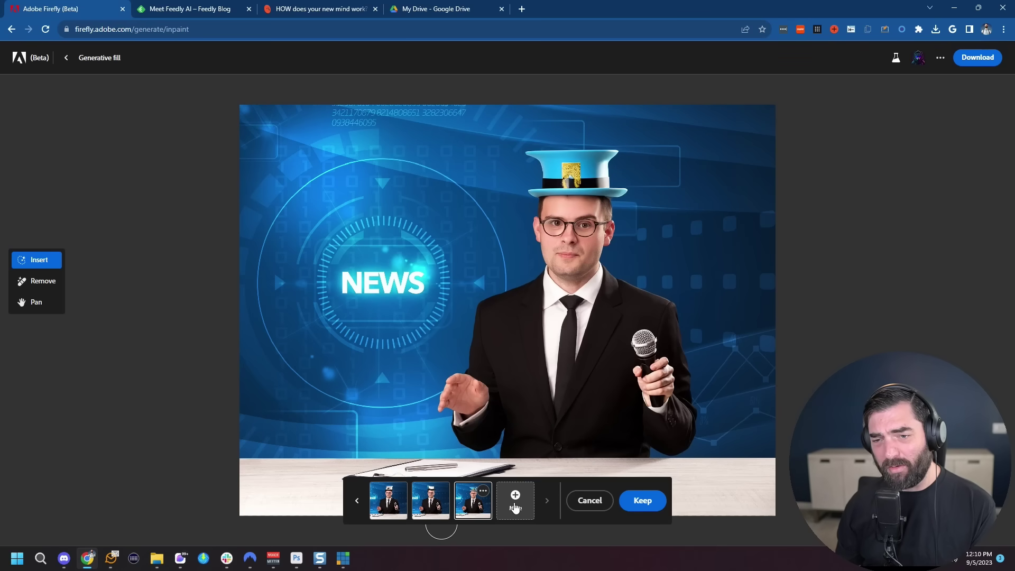
pyautogui.click(515, 503)
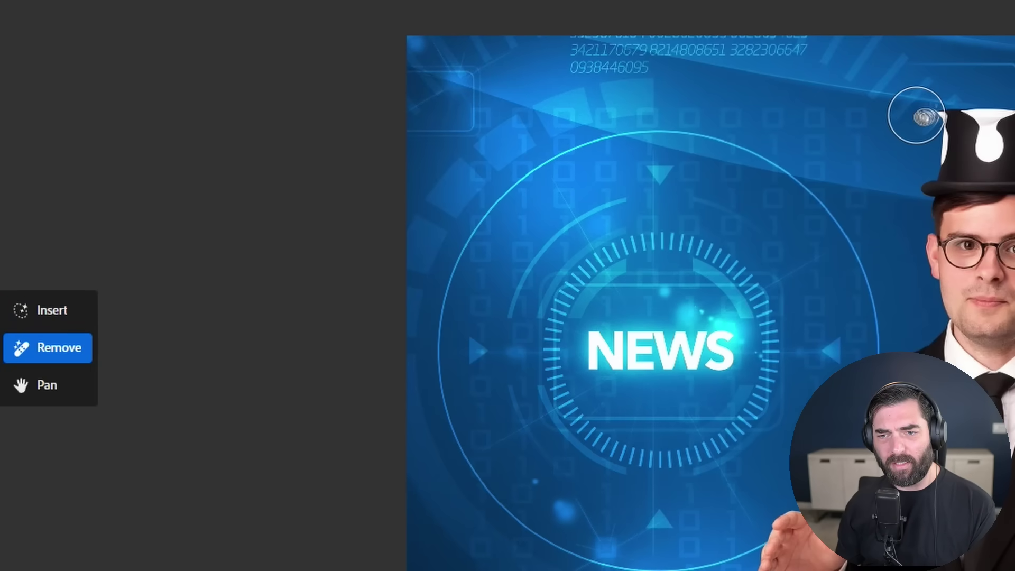
# - Remove the silver pin from the top hat and keep the result
pyautogui.moveTo(918, 113); pyautogui.dragTo(915, 116)
pyautogui.click(642, 500)
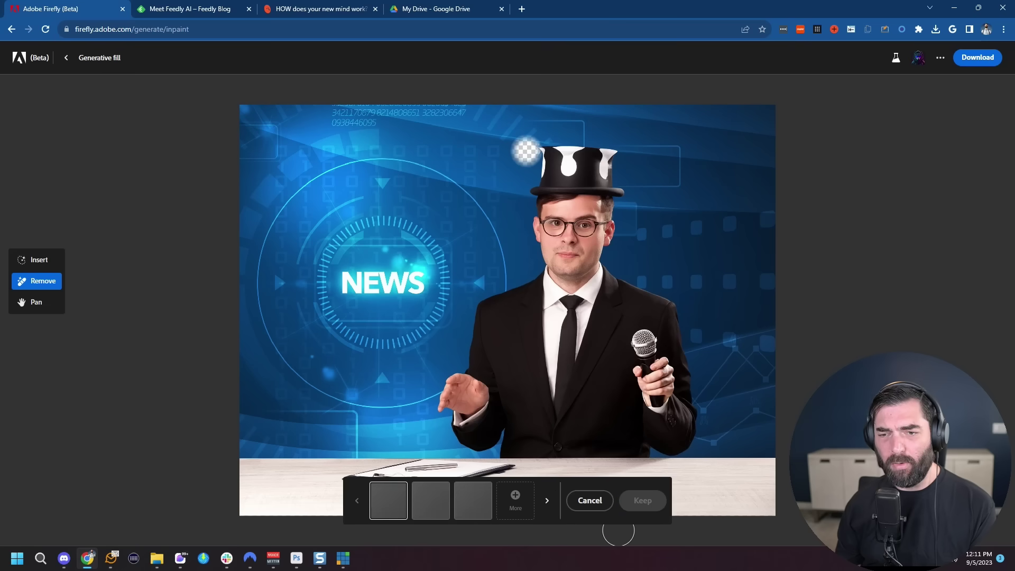
pyautogui.click(40, 260)
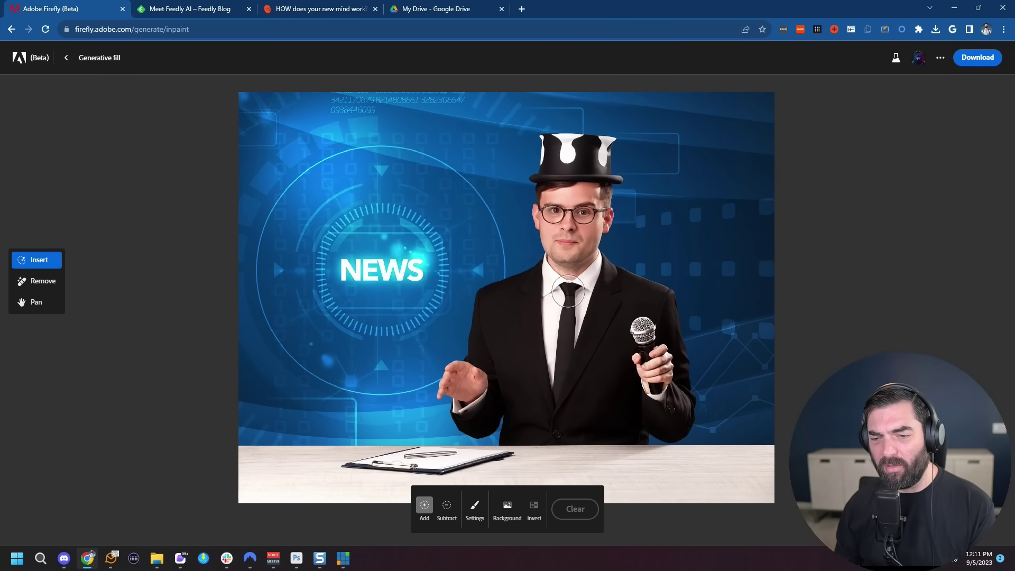
# - Turn the anchor's tie pink with the prompt 'Pink tie', keep the first variation, and download the image
pyautogui.moveTo(570, 290); pyautogui.dragTo(555, 394)
pyautogui.write('Pink')
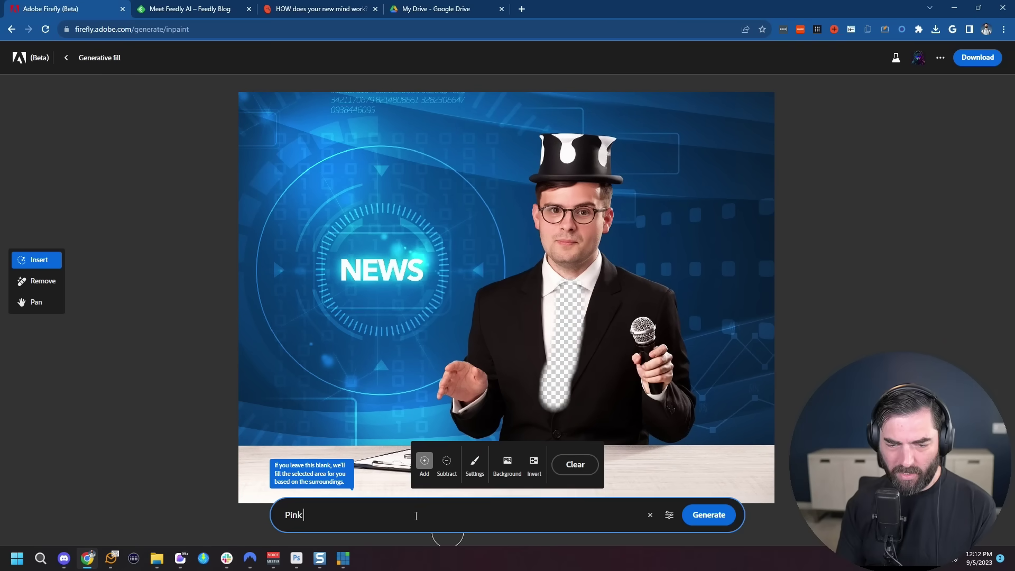
pyautogui.write(' tie')
pyautogui.press('Return')
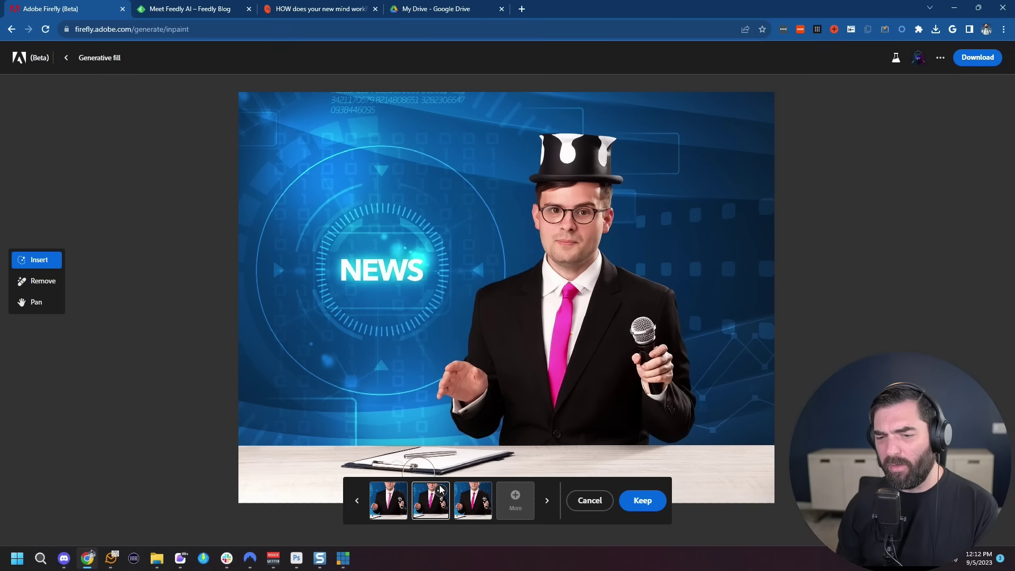
pyautogui.click(389, 505)
pyautogui.click(643, 500)
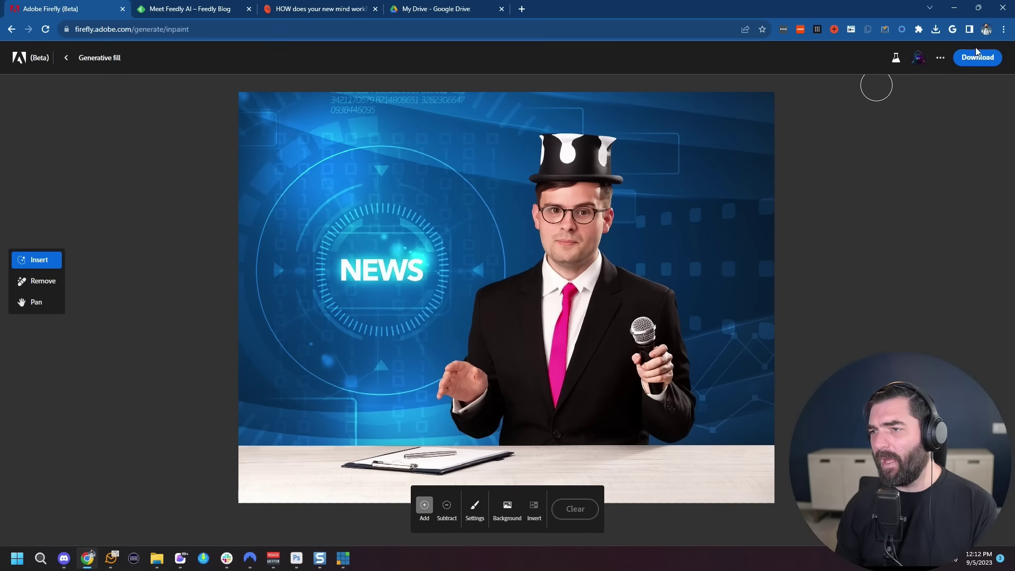
pyautogui.click(978, 57)
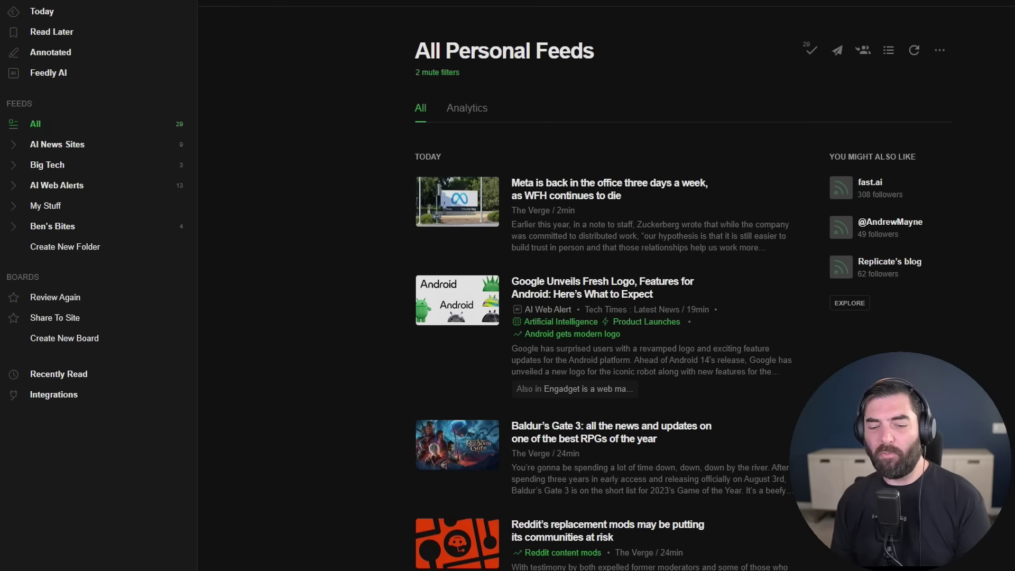
# - Browse down the All Personal Feeds list of today's articles
pyautogui.rightClick(281, 204)
pyautogui.click(280, 138)
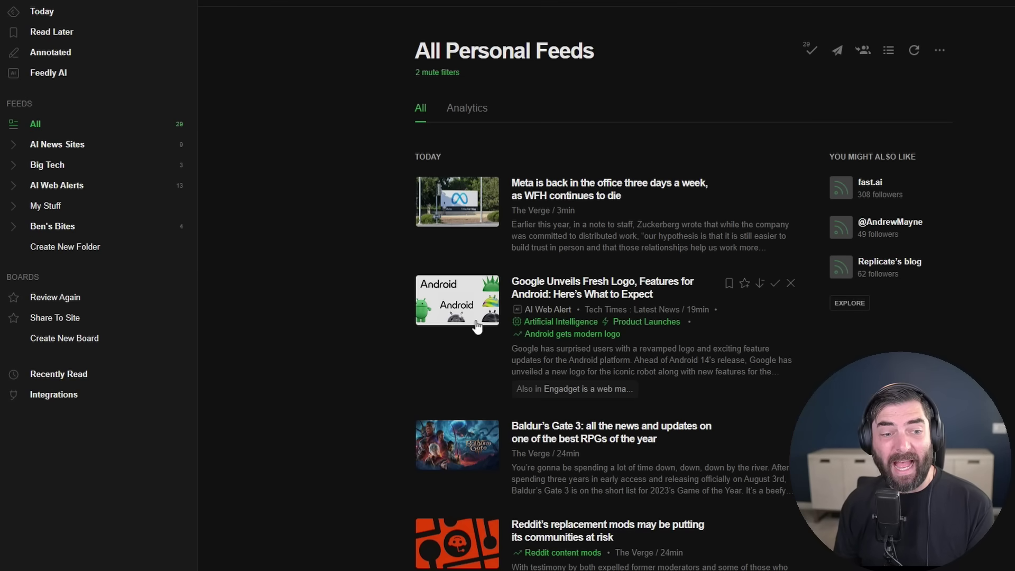
pyautogui.scroll(-20, 717, 305)
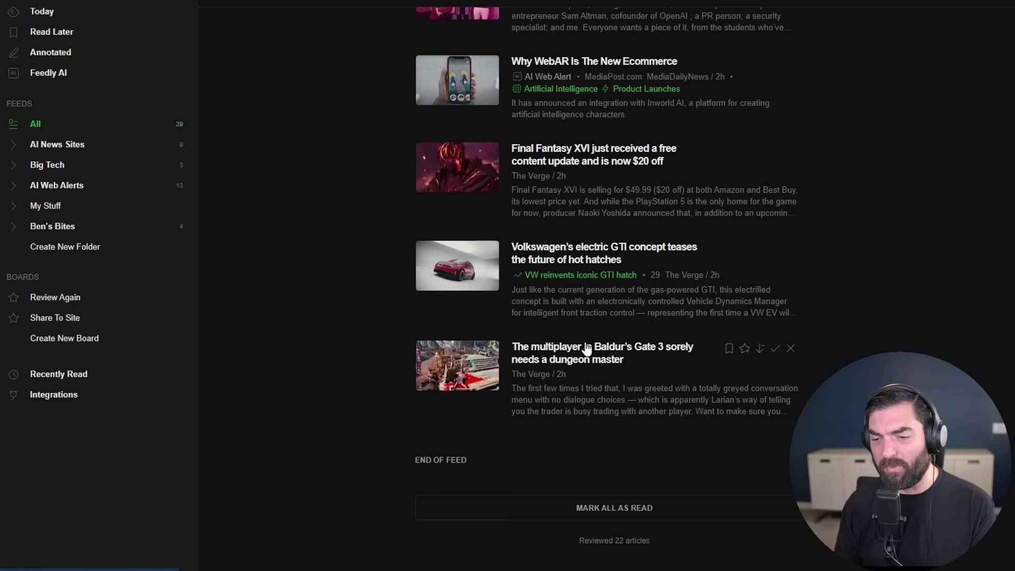
# - Mark the Baldur's Gate 3 multiplayer and Final Fantasy XVI articles as Less like this
pyautogui.click(760, 350)
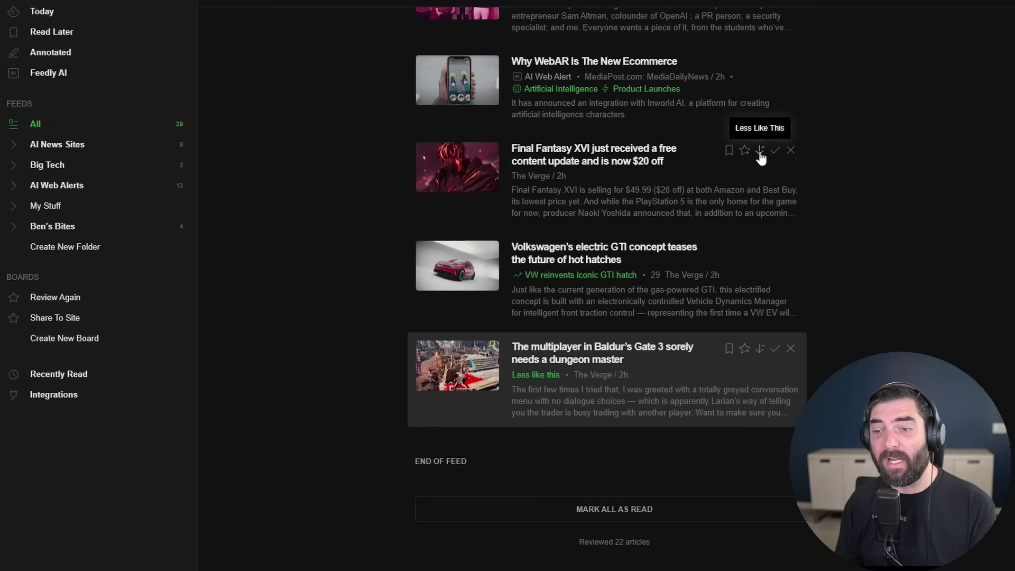
pyautogui.click(760, 151)
pyautogui.scroll(6, 740, 201)
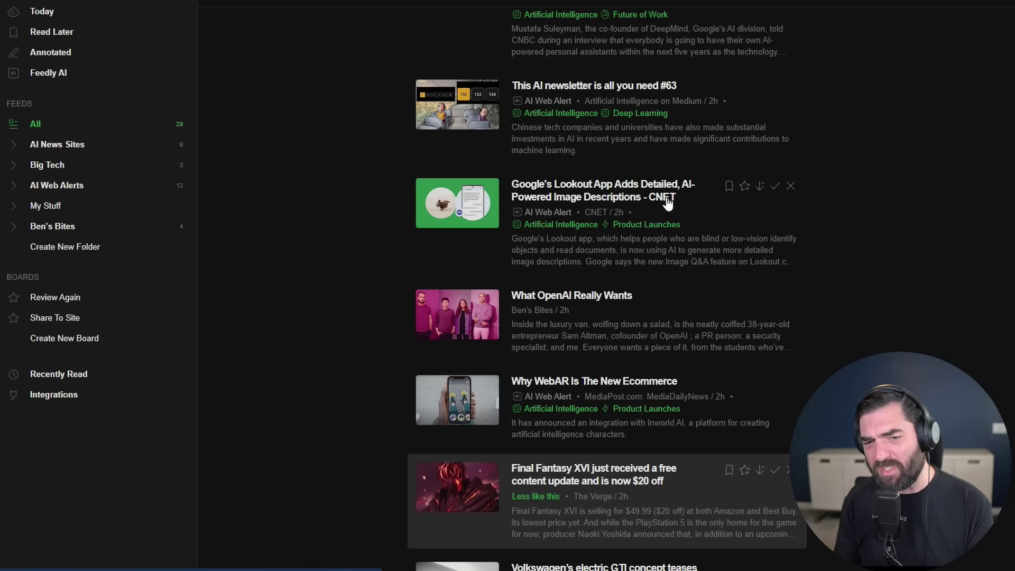
# - Scroll back up through the Feedly feed
pyautogui.scroll(5, 510, 250)
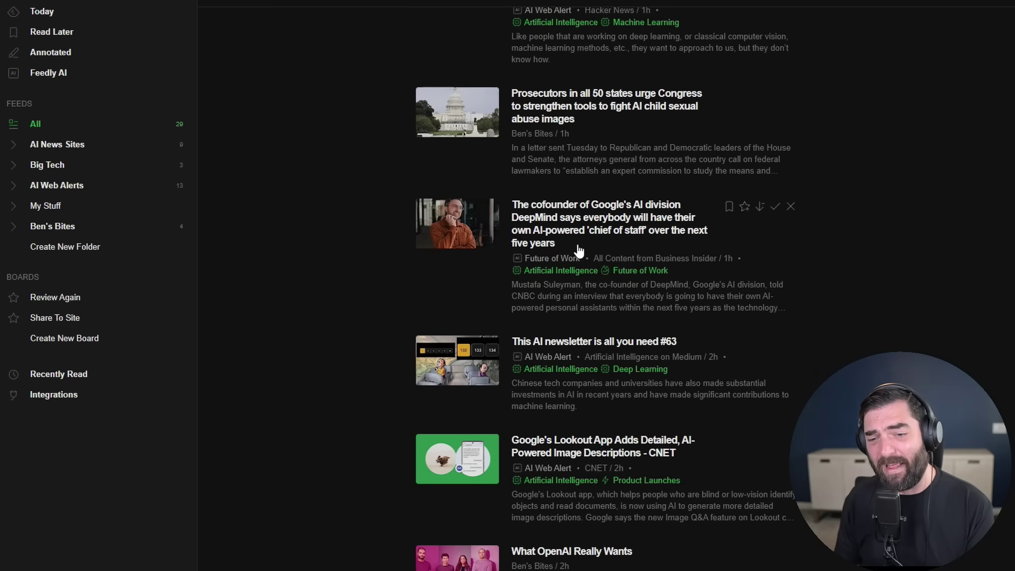
pyautogui.scroll(7, 975, 322)
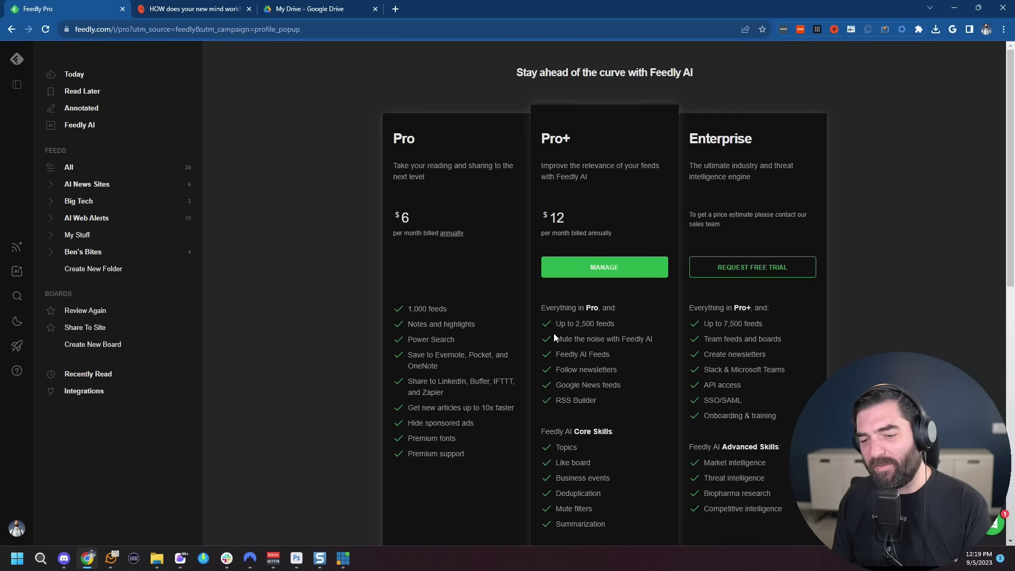
# - Highlight the 'Mute the noise with Feedly AI' and 'Feedly AI Feeds' feature lines
pyautogui.moveTo(558, 340); pyautogui.dragTo(638, 344)
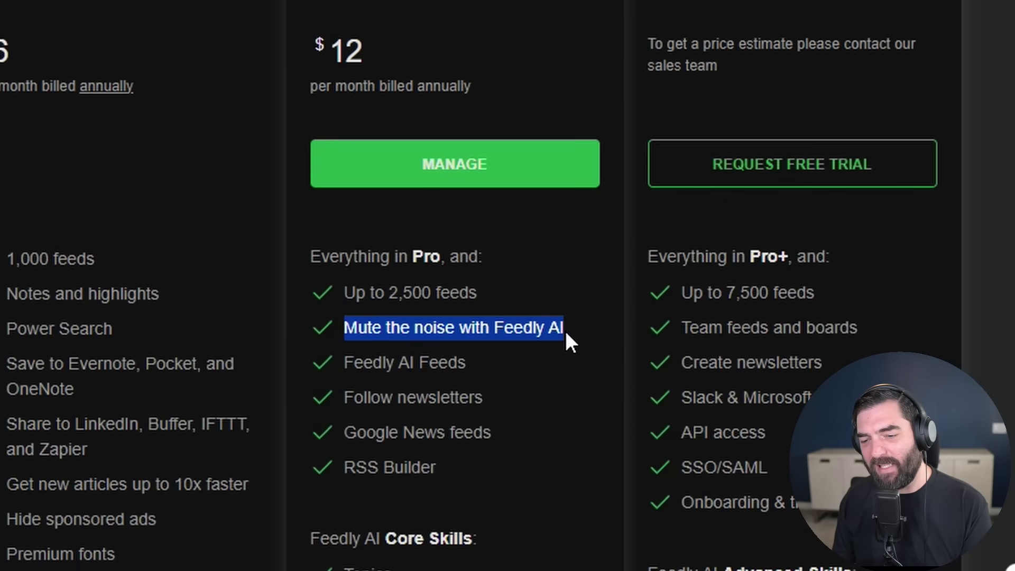
pyautogui.moveTo(343, 367); pyautogui.dragTo(467, 369)
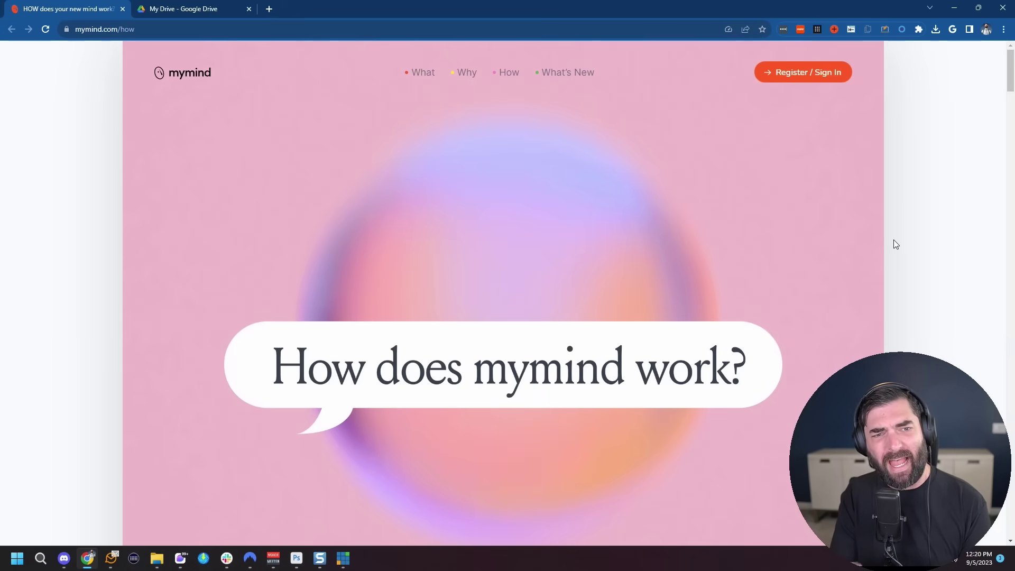
# - Scroll through mymind's For writers, For marketers and For researchers sections to For everyone
pyautogui.scroll(-12, 349, 99)
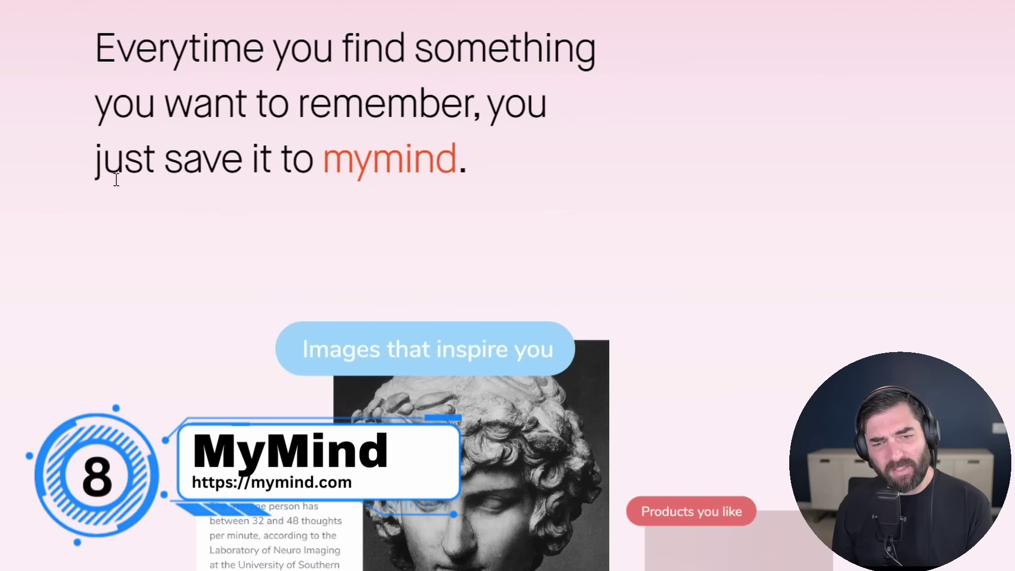
pyautogui.scroll(-5, 385, 222)
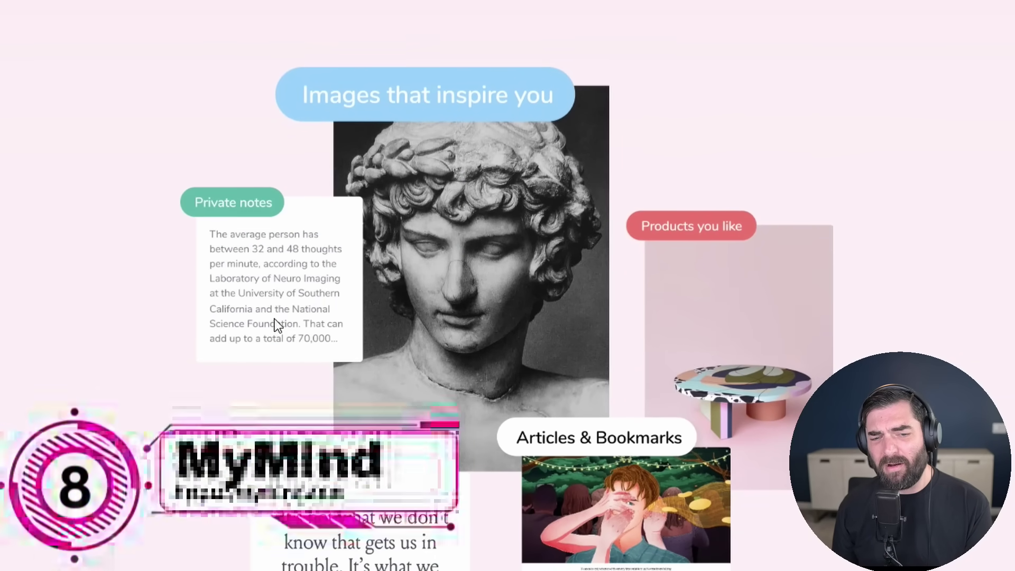
pyautogui.scroll(-3, 773, 275)
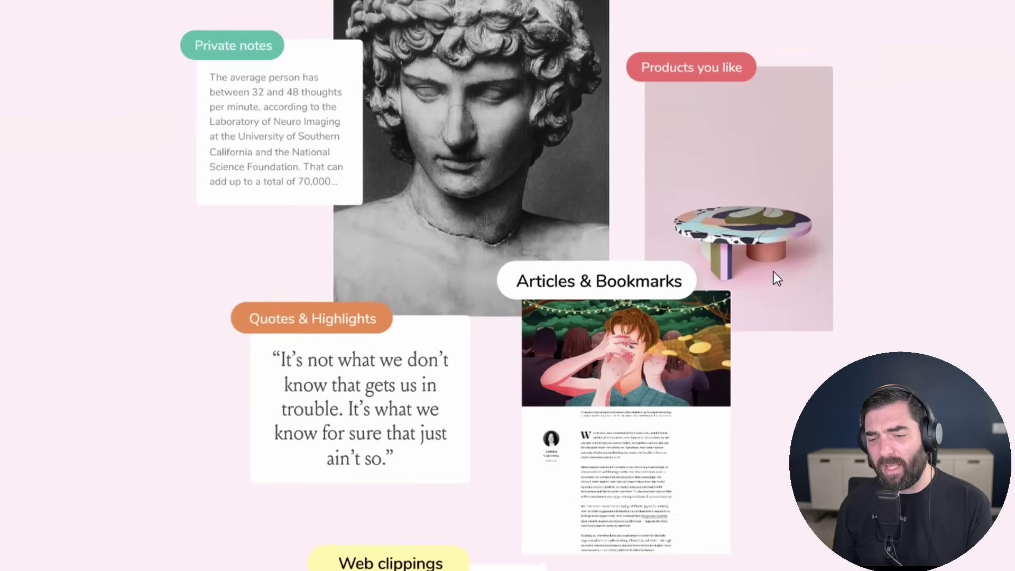
pyautogui.scroll(-3, 619, 449)
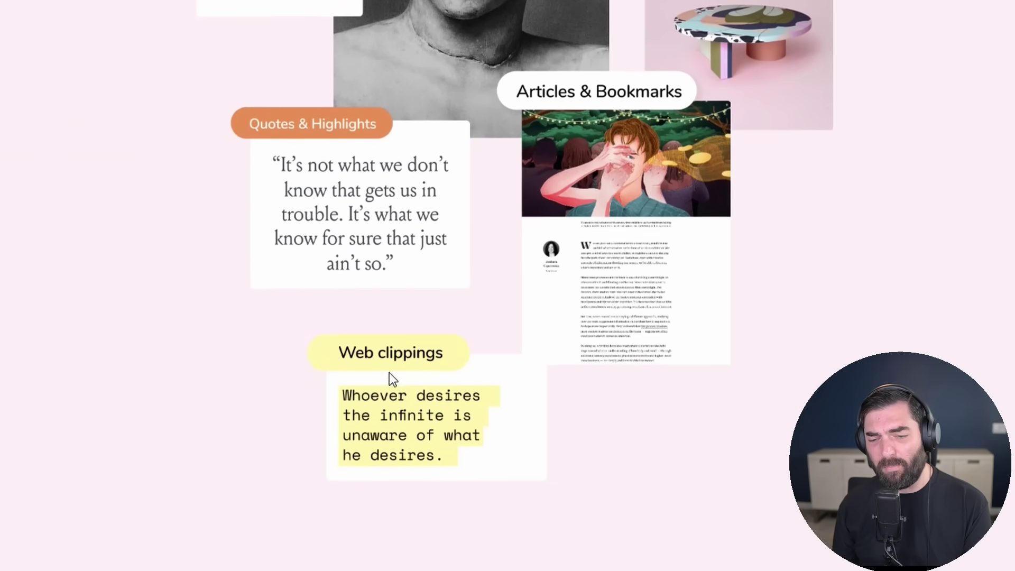
pyautogui.scroll(-5, 389, 372)
pyautogui.scroll(15, 374, 385)
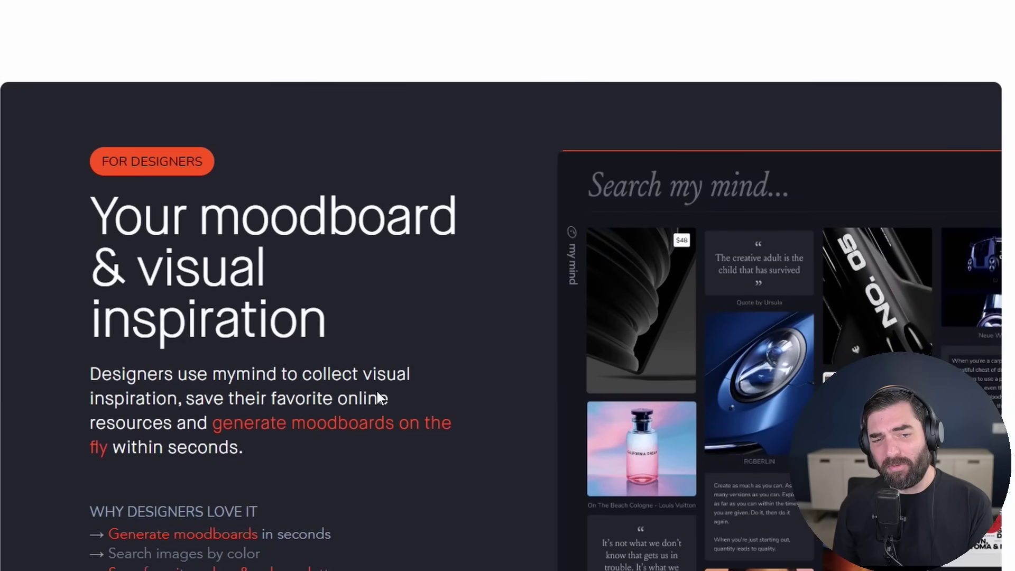
pyautogui.scroll(-3, 23, 79)
pyautogui.scroll(-5, 174, 390)
pyautogui.scroll(-10, 174, 390)
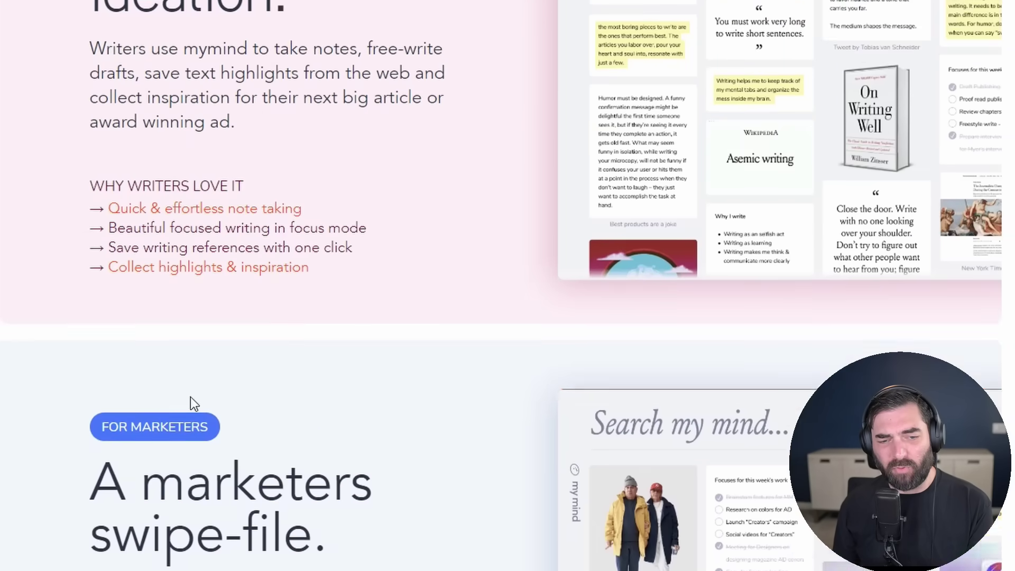
pyautogui.scroll(-12, 179, 397)
pyautogui.scroll(-15, 182, 397)
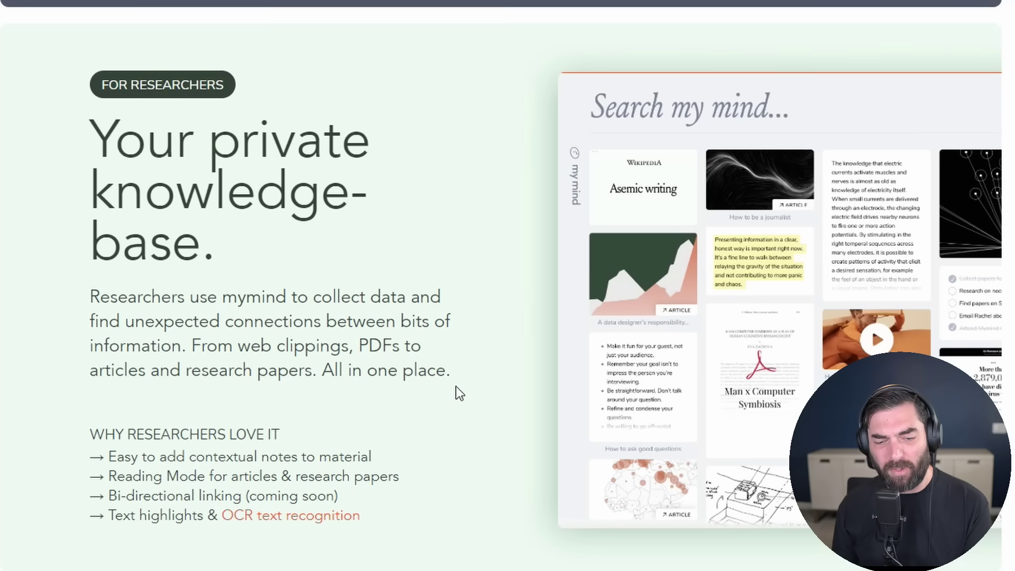
pyautogui.scroll(-9, 453, 313)
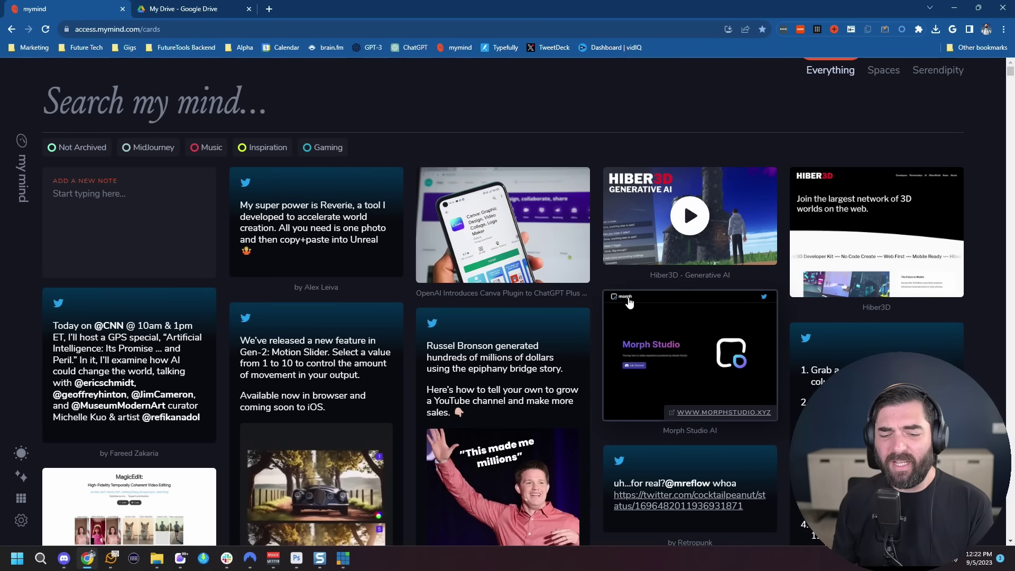
# - Scroll through the saved tweets, articles and videos in mymind's Everything view
pyautogui.scroll(-20, 629, 303)
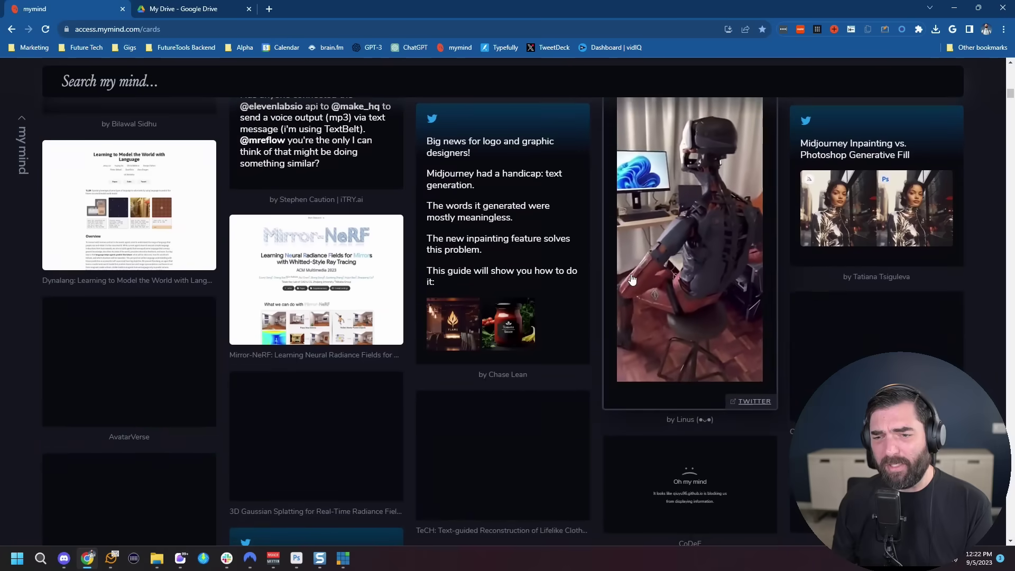
pyautogui.scroll(-20, 632, 280)
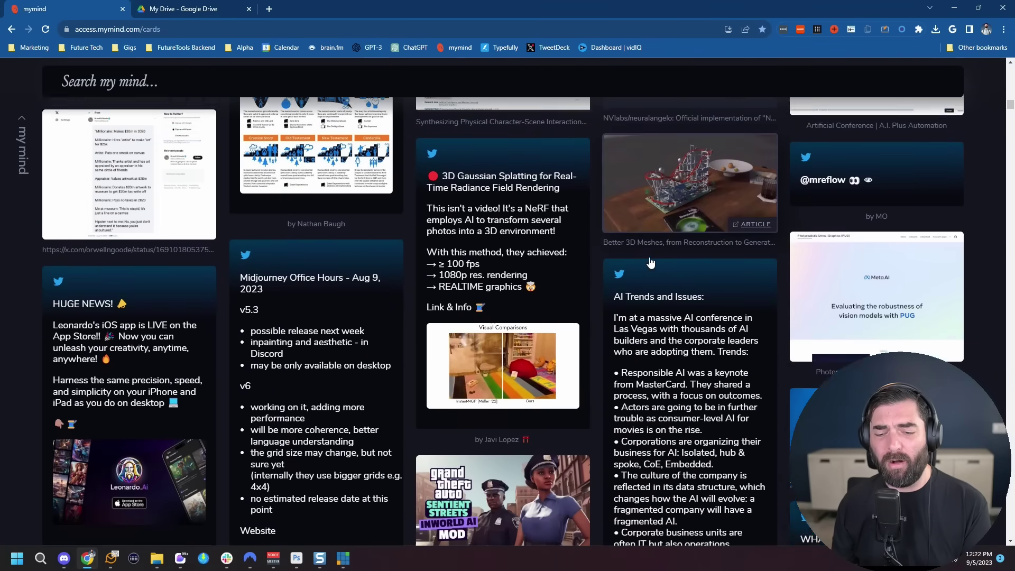
pyautogui.scroll(-1, 650, 263)
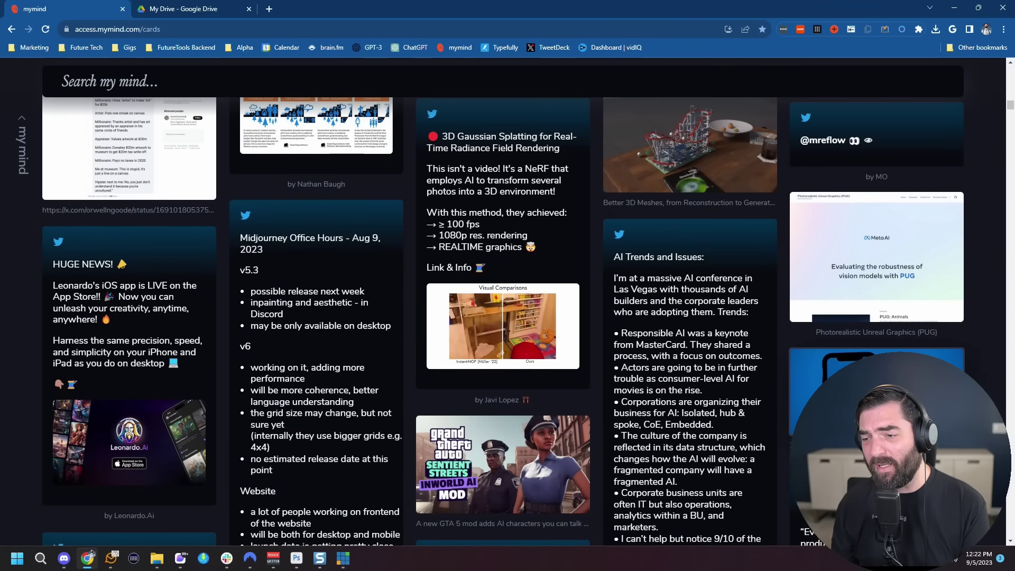
pyautogui.scroll(-8, 623, 442)
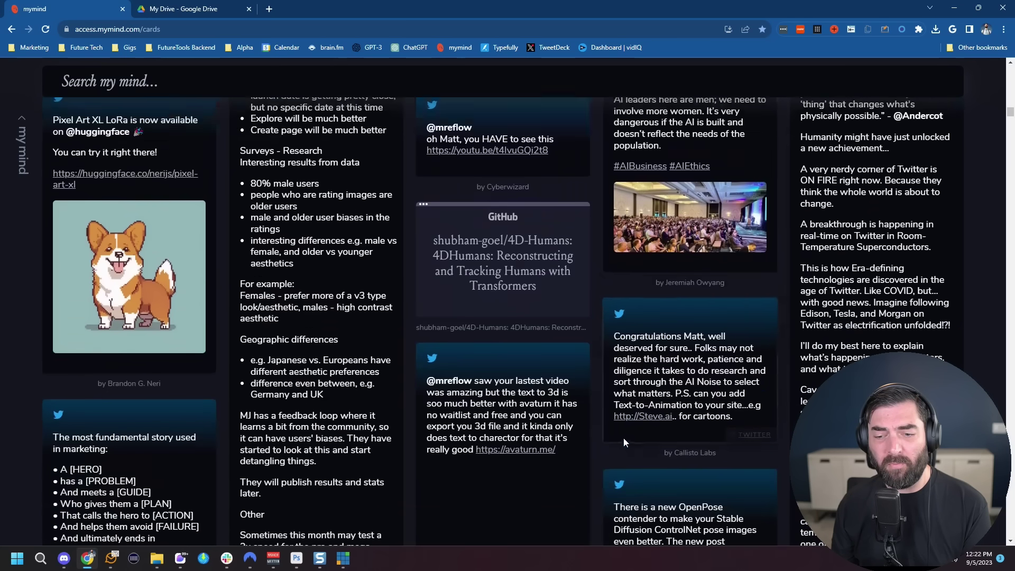
pyautogui.scroll(-1, 626, 442)
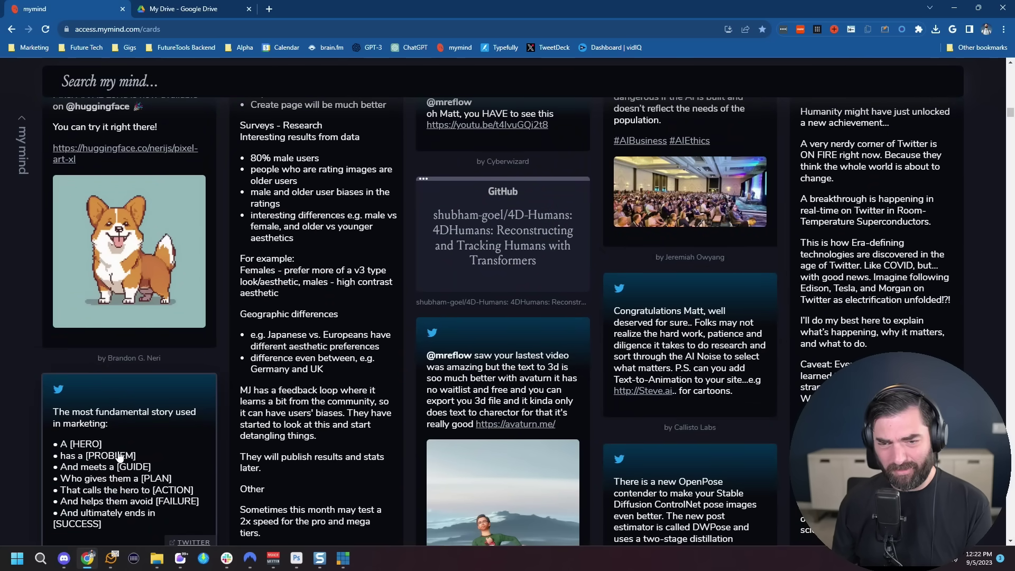
pyautogui.scroll(-8, 762, 361)
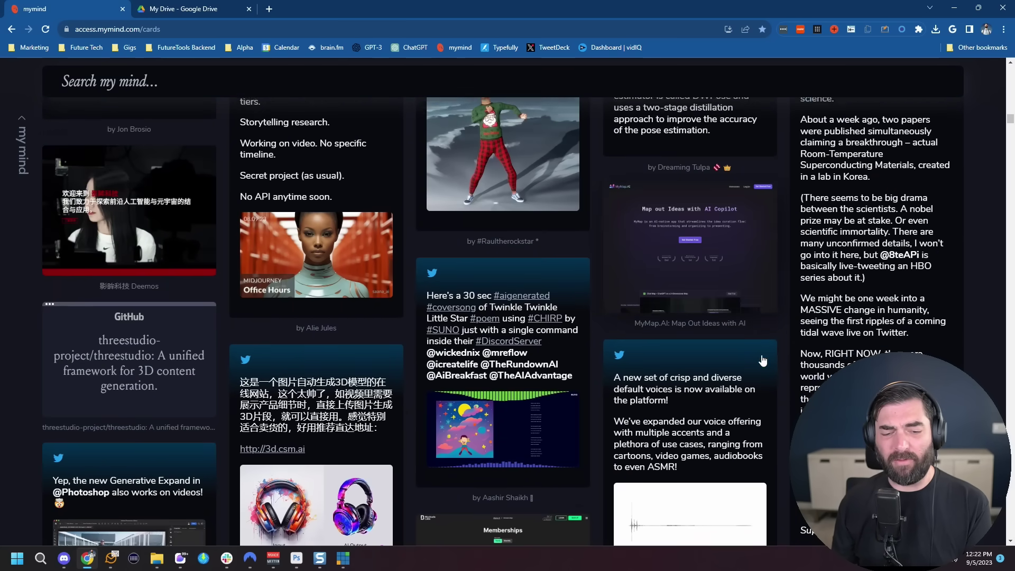
pyautogui.scroll(-15, 763, 361)
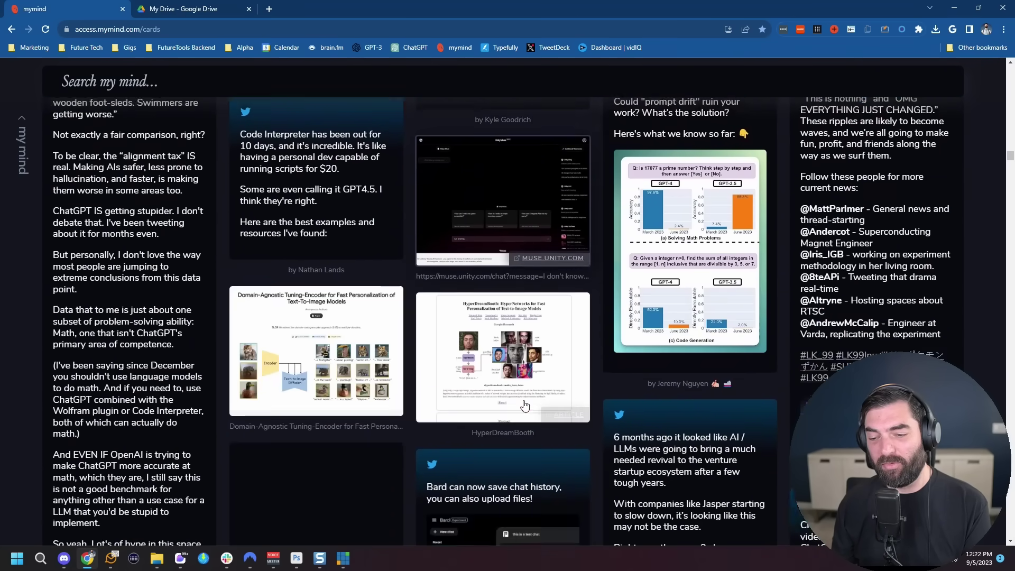
pyautogui.scroll(-2, 525, 406)
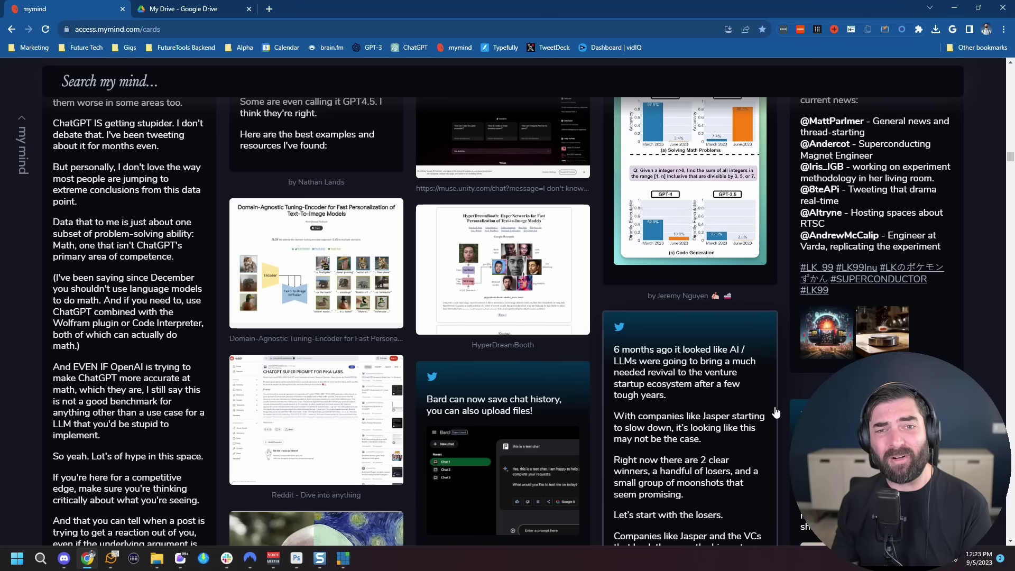
pyautogui.scroll(-20, 776, 413)
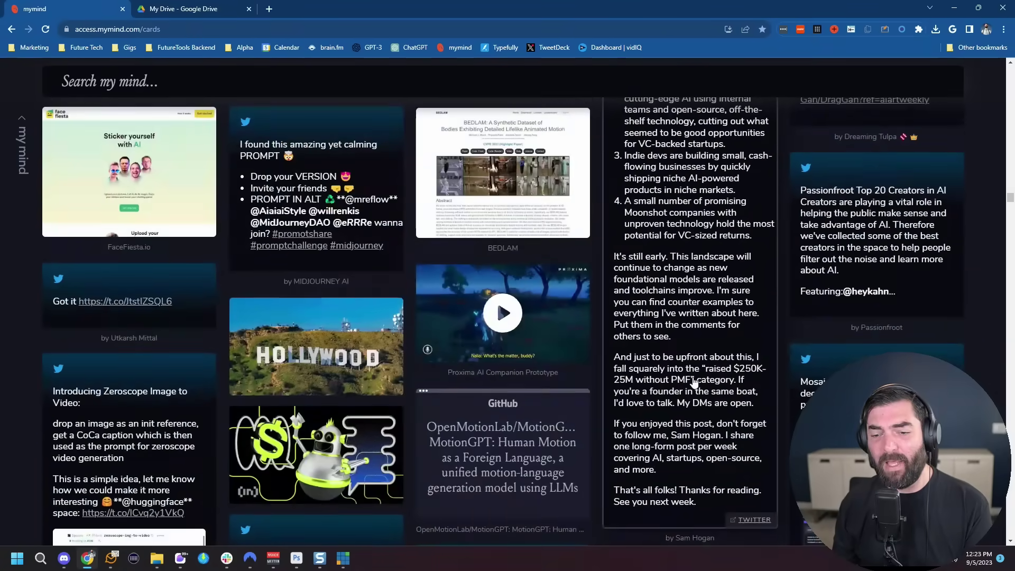
pyautogui.scroll(-20, 673, 376)
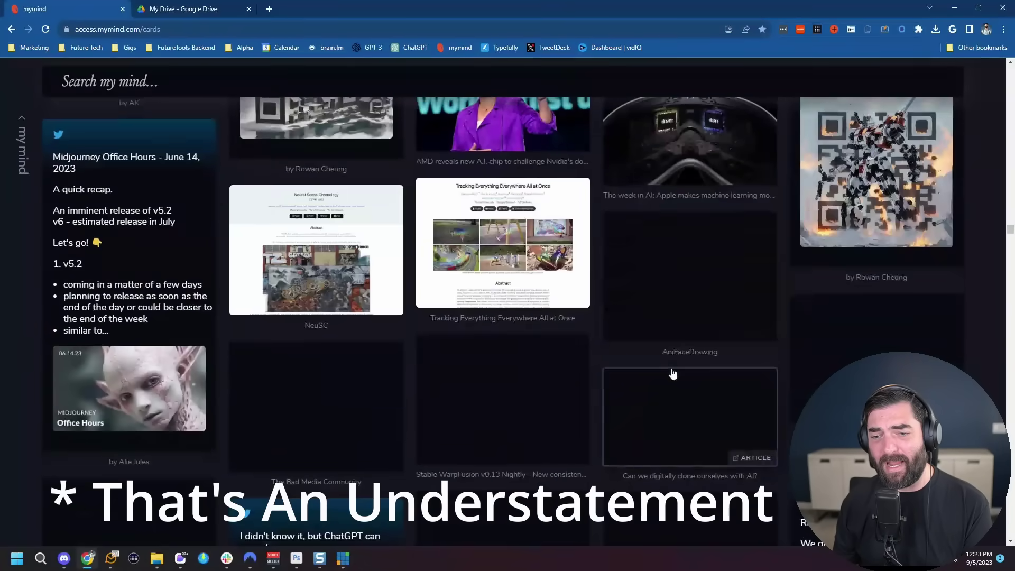
pyautogui.scroll(-20, 673, 373)
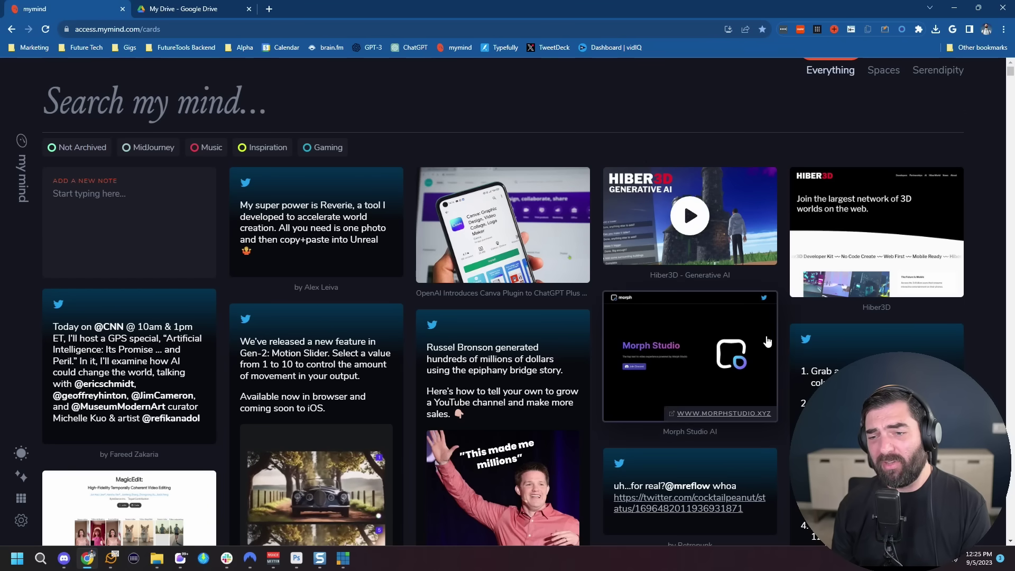
pyautogui.click(645, 233)
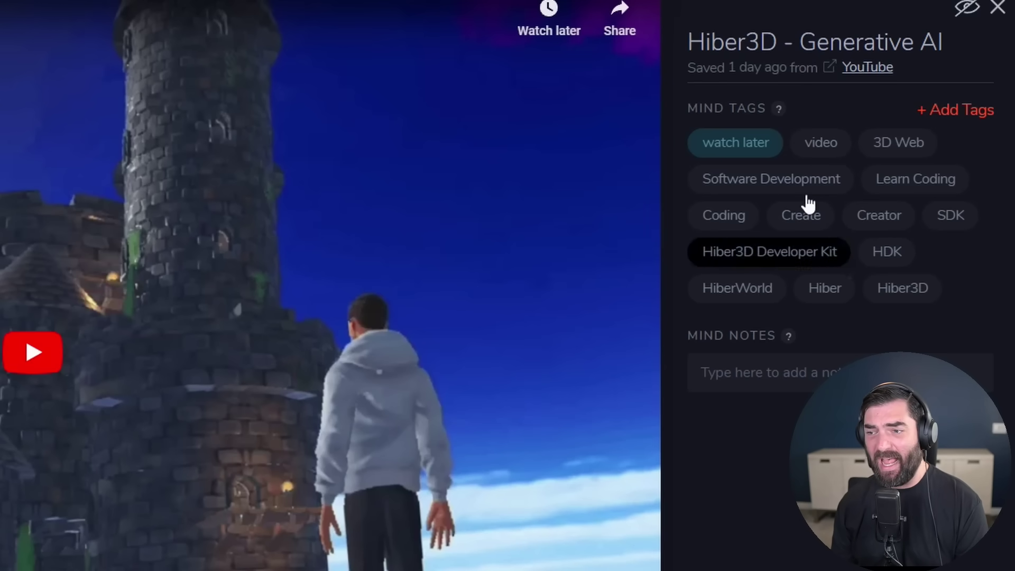
pyautogui.press('Escape')
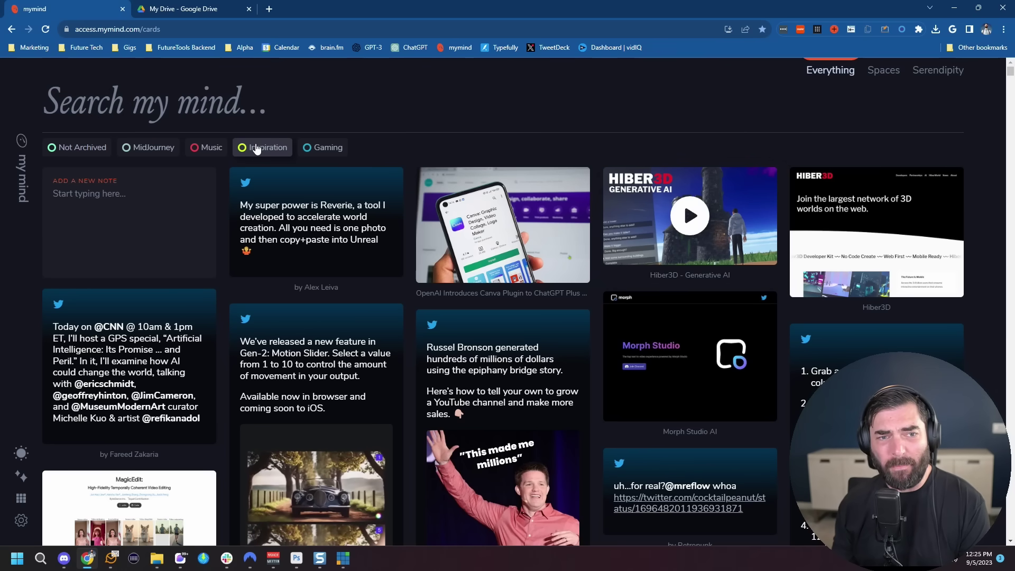
pyautogui.write('Midjourney')
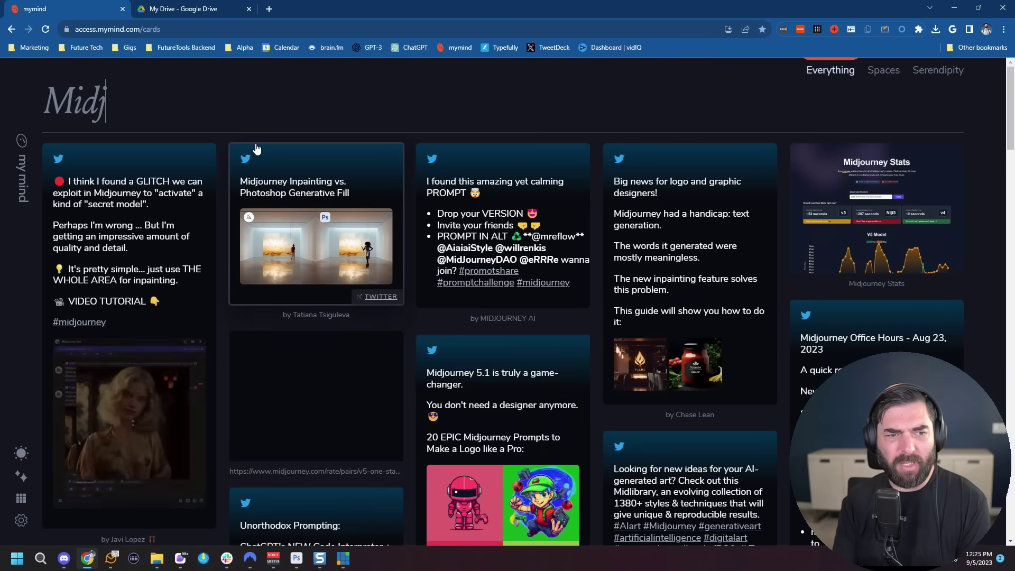
pyautogui.scroll(-10, 259, 322)
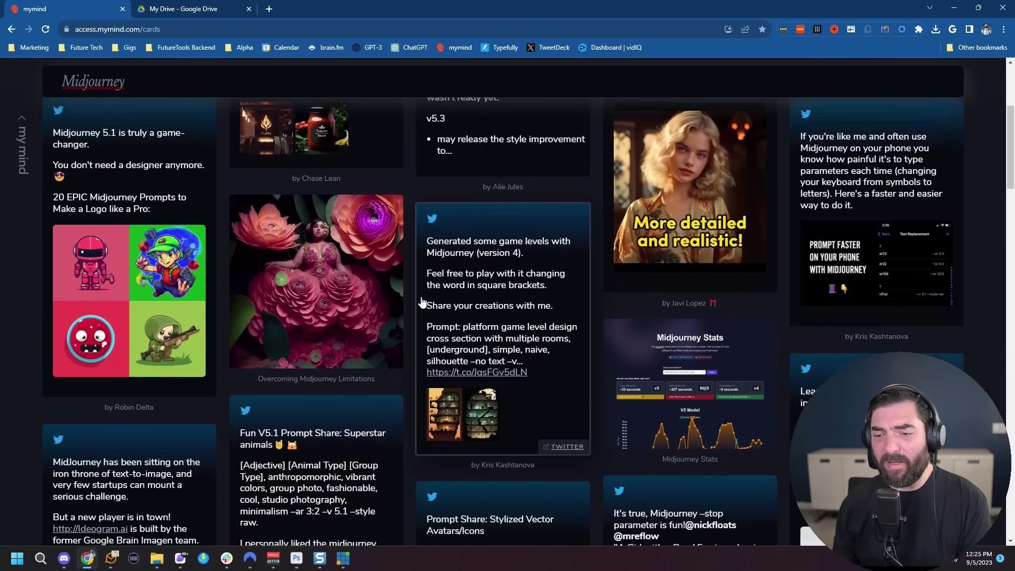
pyautogui.scroll(-8, 423, 302)
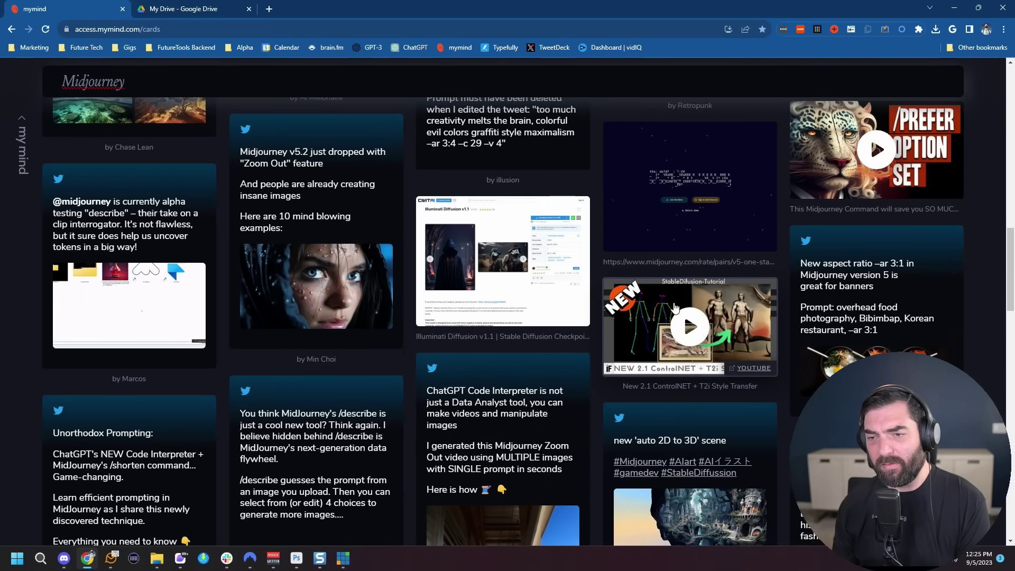
pyautogui.scroll(12, 698, 360)
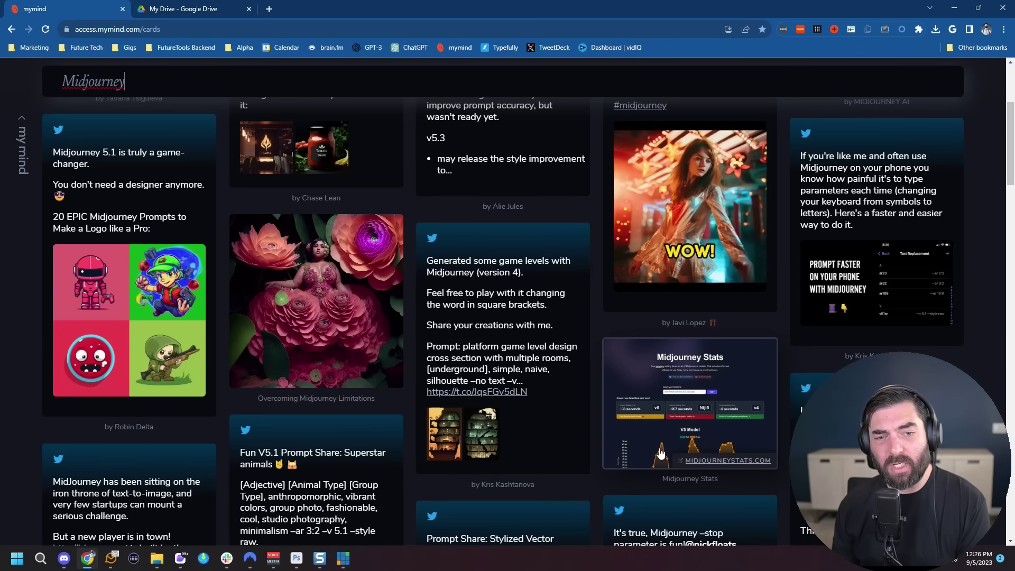
pyautogui.scroll(4, 634, 376)
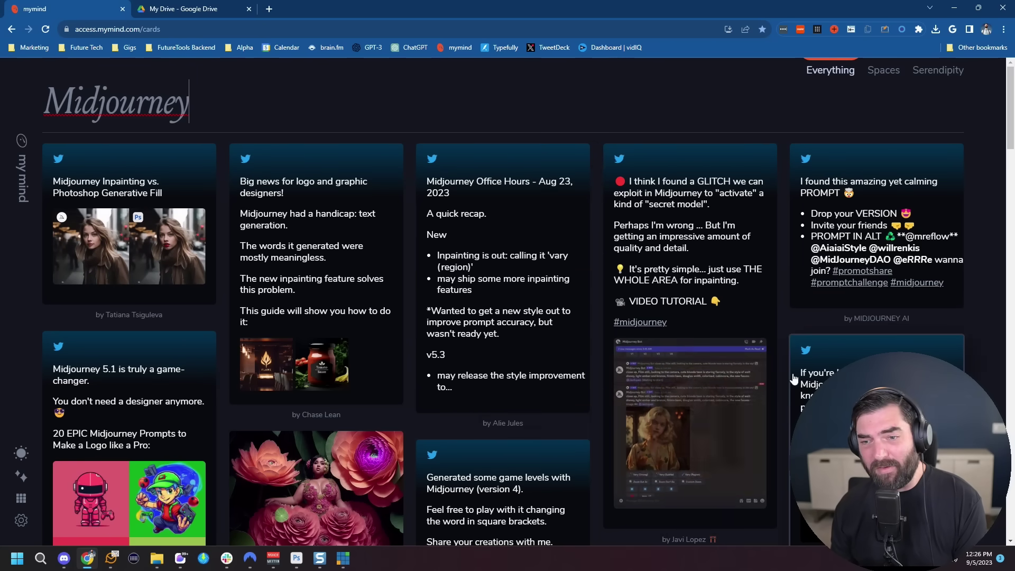
pyautogui.scroll(-3, 619, 341)
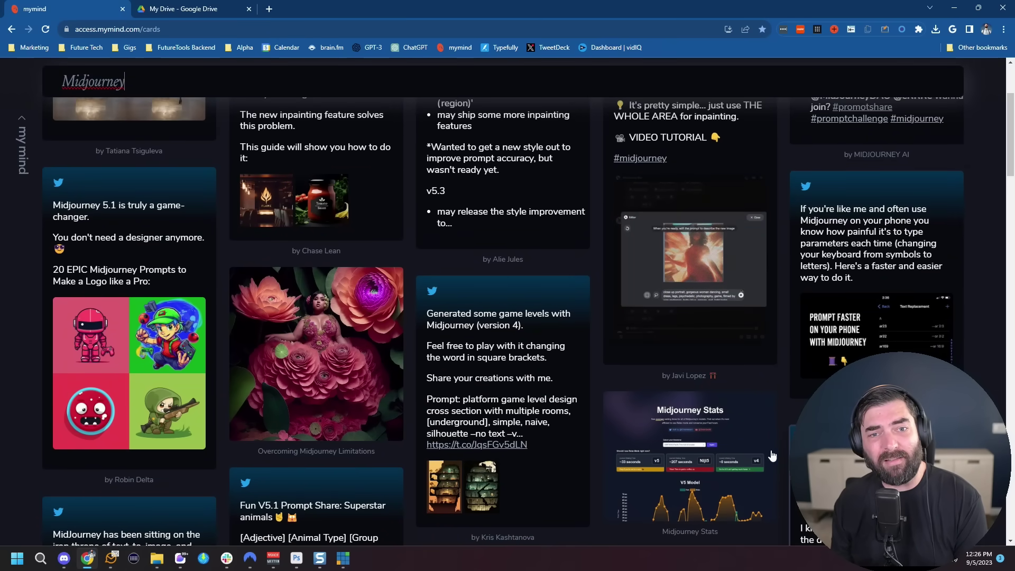
pyautogui.scroll(3, 641, 397)
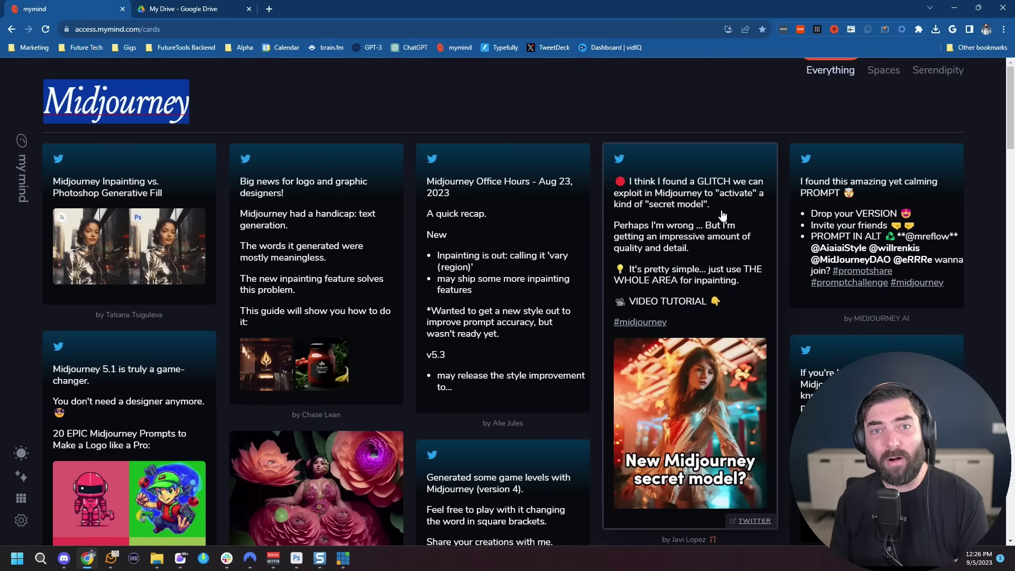
pyautogui.write('Github')
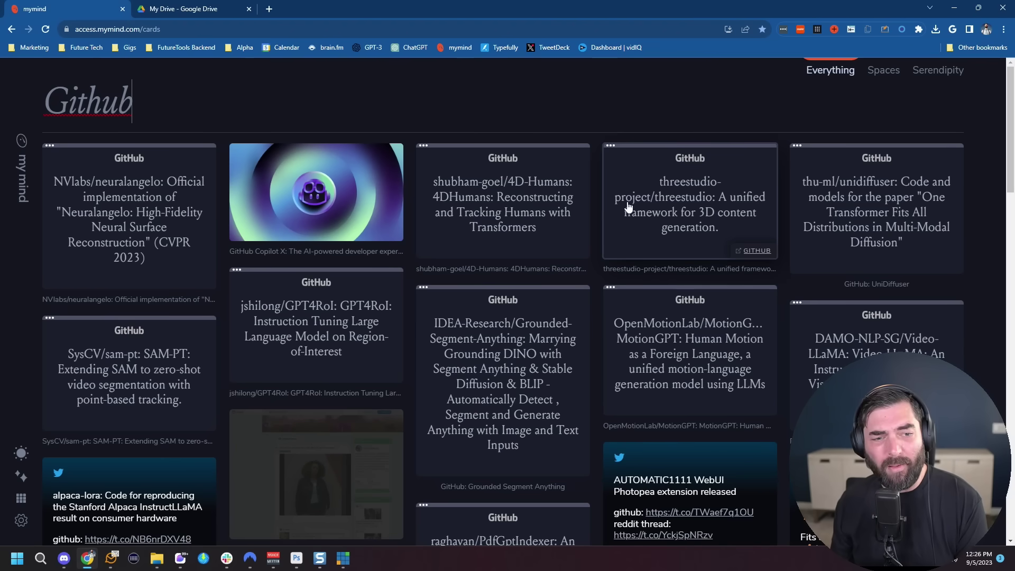
pyautogui.scroll(-1, 559, 227)
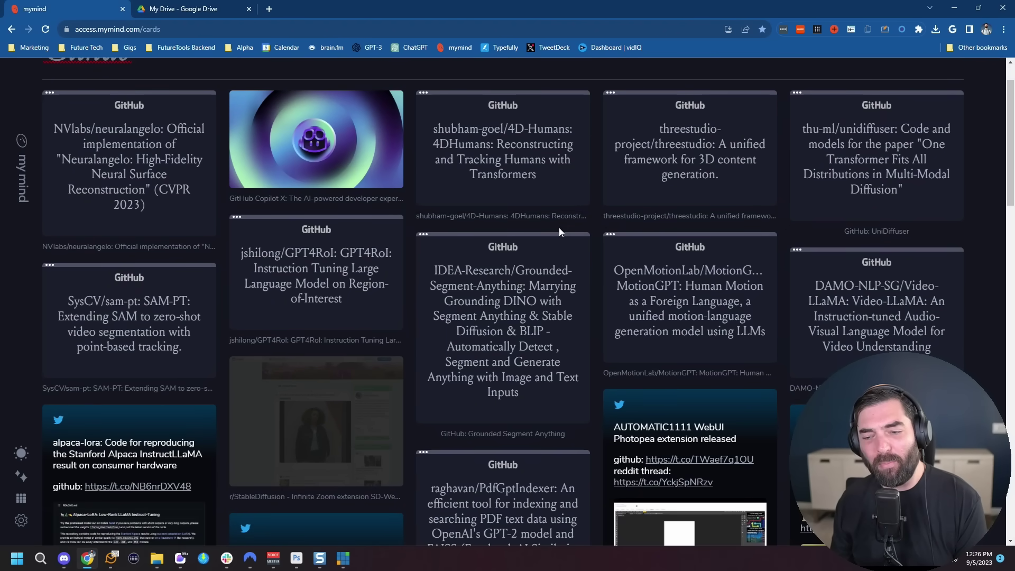
pyautogui.scroll(-4, 560, 227)
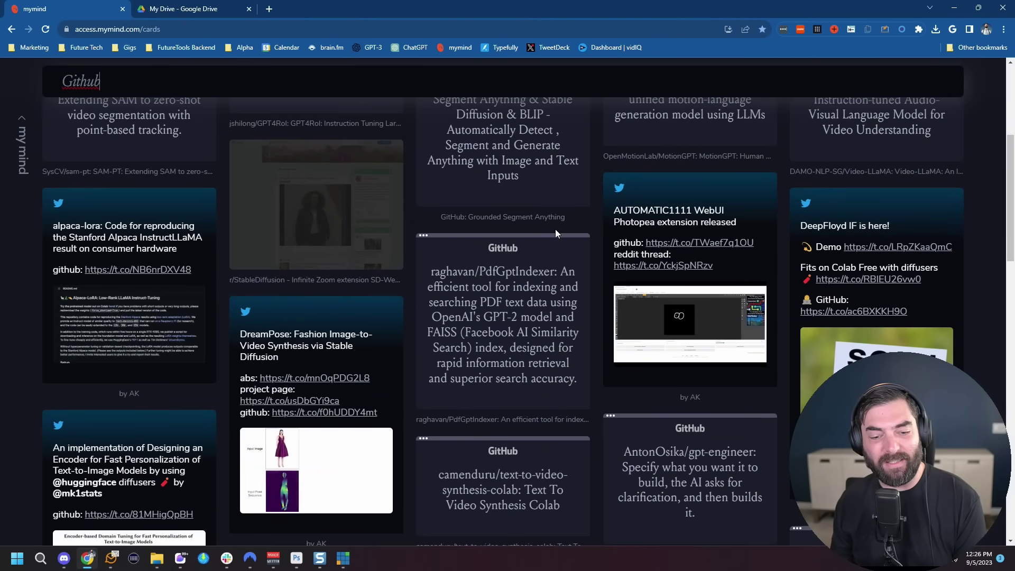
pyautogui.scroll(5, 555, 233)
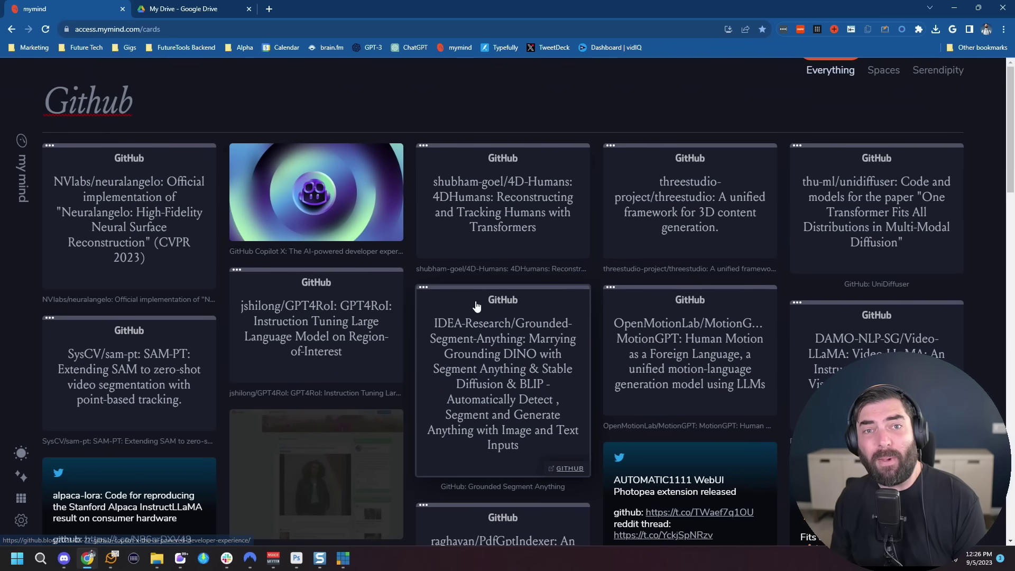
pyautogui.hotkey('ctrl', 'a')
pyautogui.press('BackSpace')
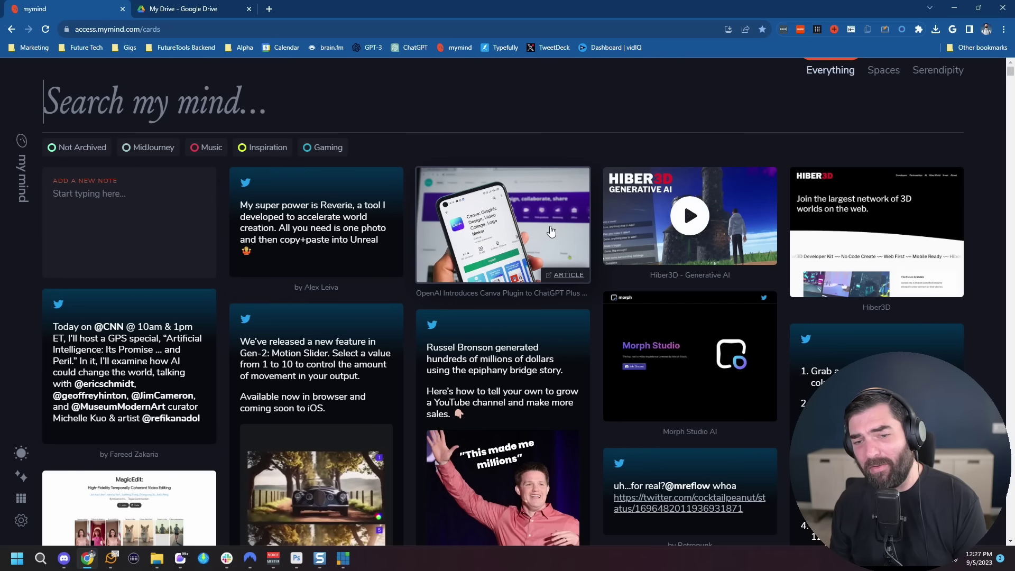
pyautogui.scroll(-6, 483, 266)
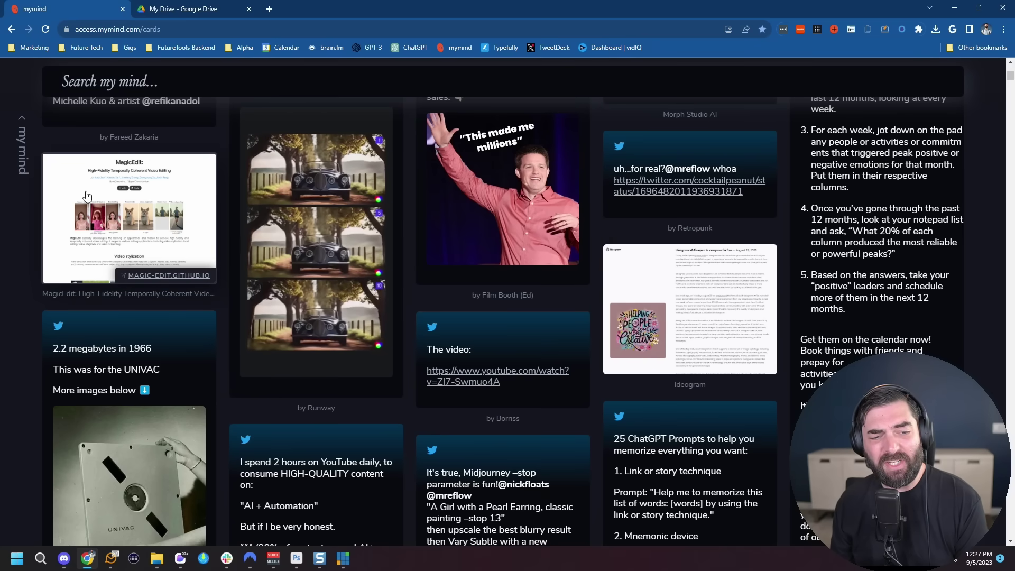
pyautogui.click(160, 227)
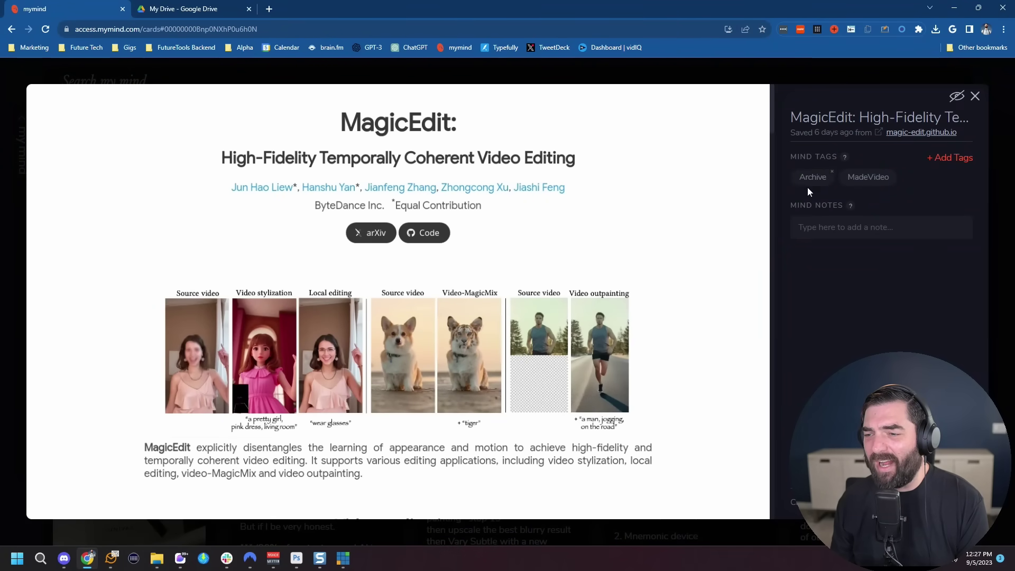
pyautogui.press('Escape')
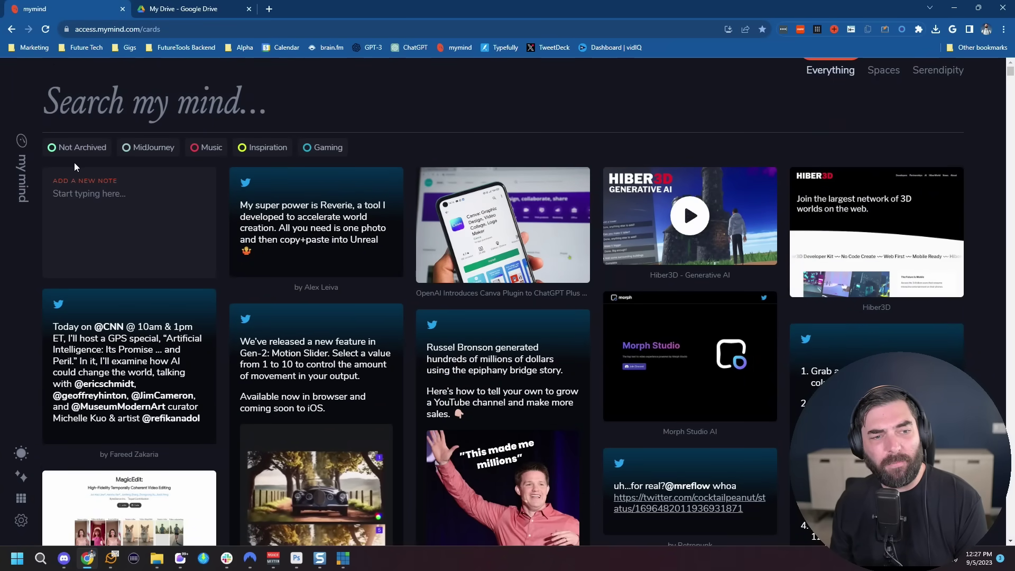
# - Open the Not Archived smart space and scroll through its saved cards
pyautogui.click(79, 147)
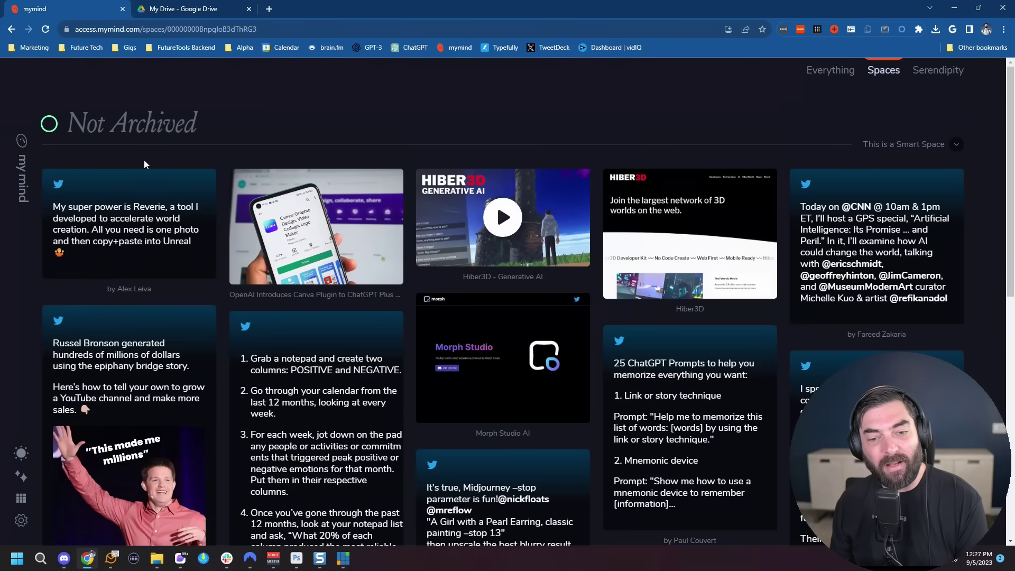
pyautogui.scroll(-4, 422, 233)
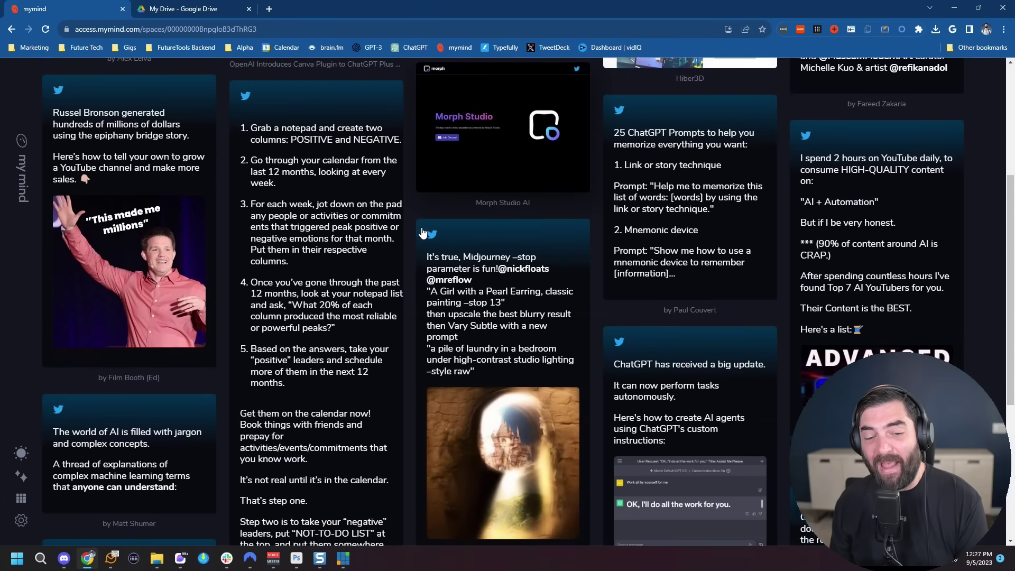
pyautogui.scroll(-4, 422, 232)
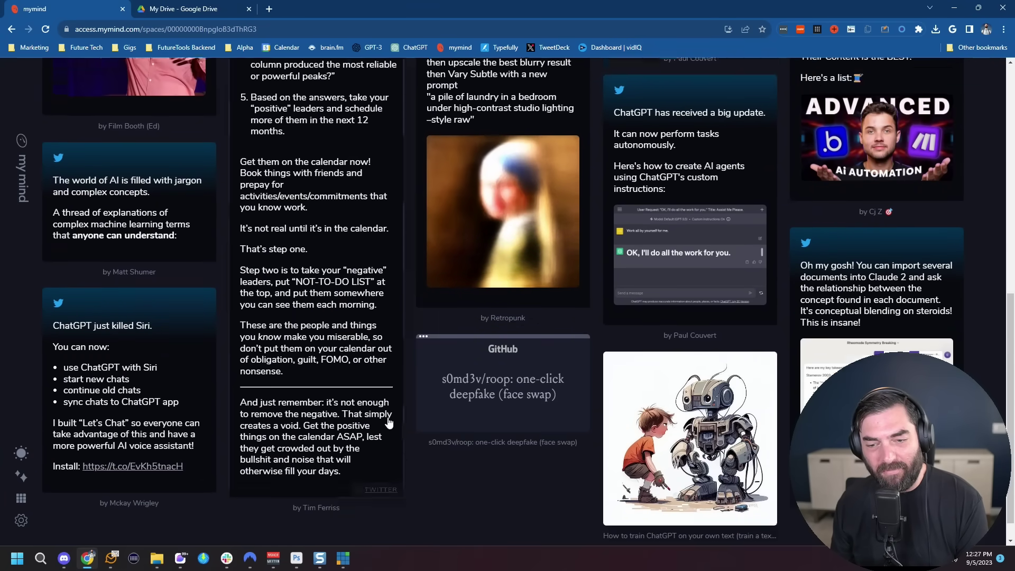
pyautogui.scroll(10, 389, 423)
pyautogui.scroll(-9, 220, 324)
pyautogui.scroll(10, 182, 289)
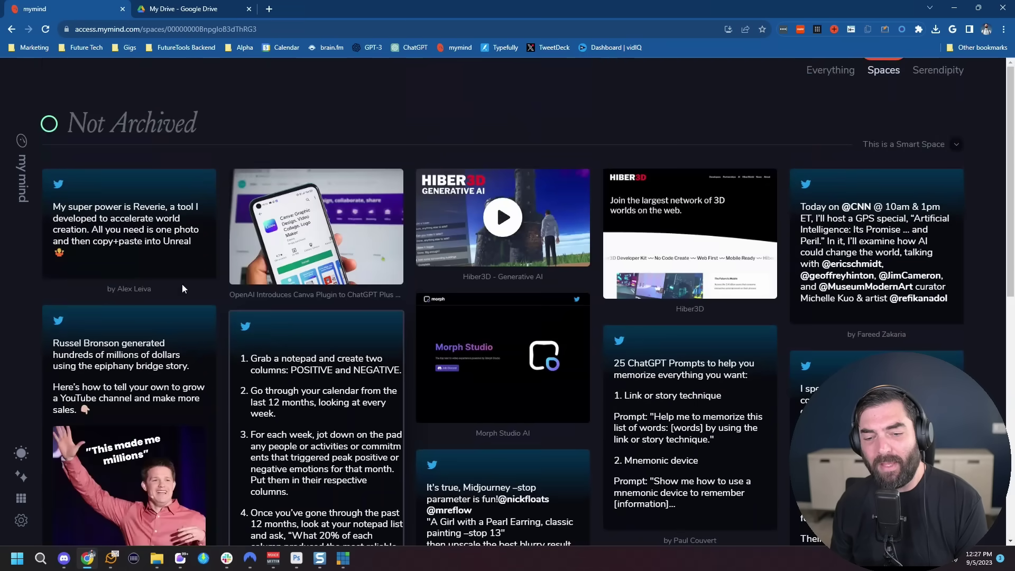
pyautogui.scroll(-9, 349, 391)
pyautogui.scroll(10, 521, 497)
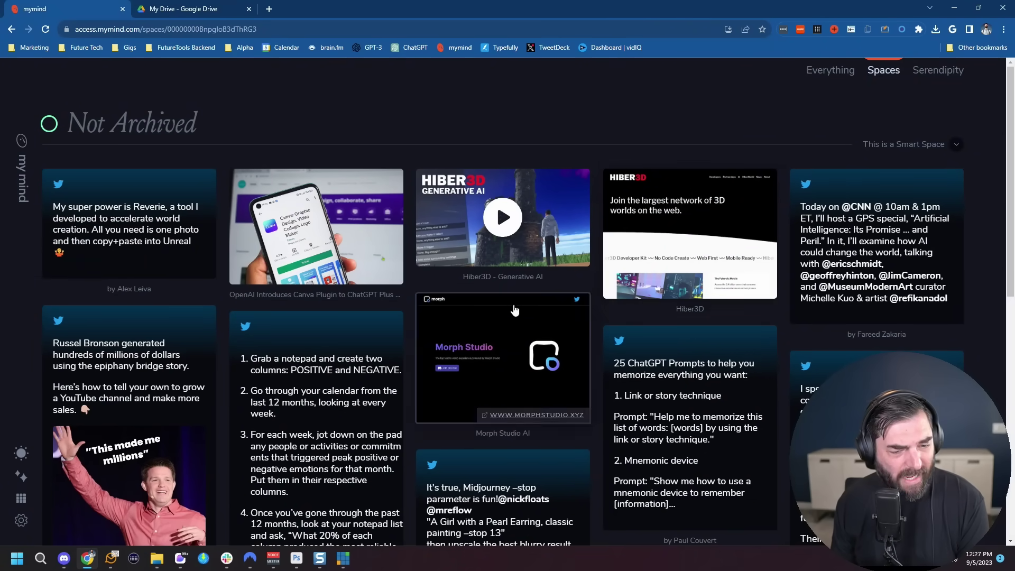
pyautogui.scroll(-10, 493, 340)
pyautogui.scroll(9, 494, 340)
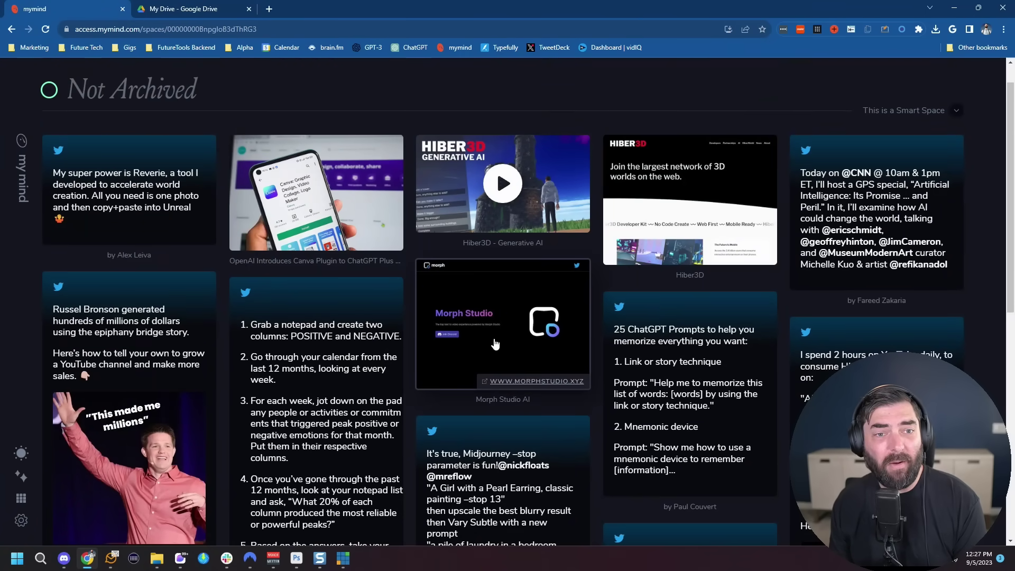
pyautogui.scroll(1, 494, 344)
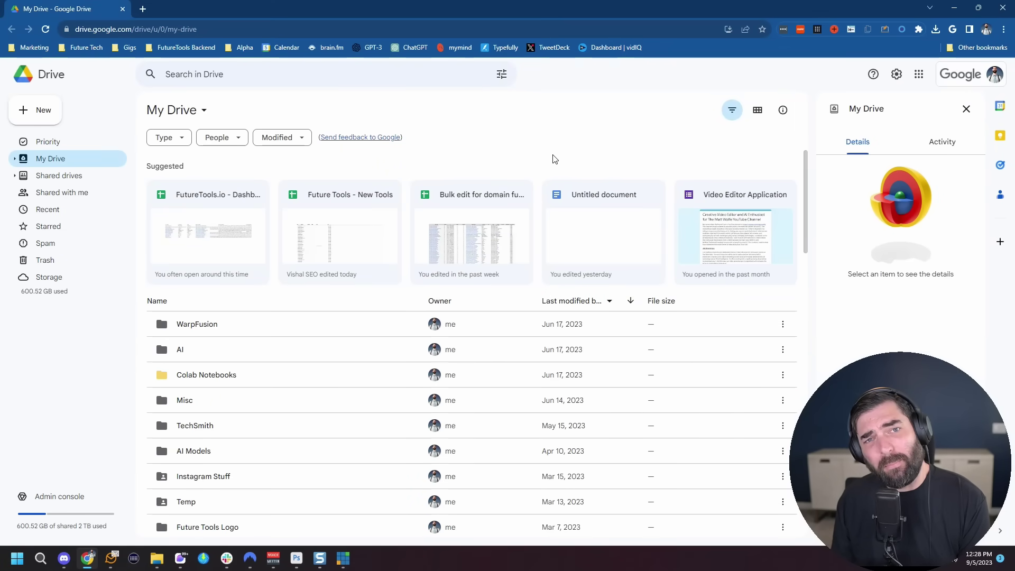
# - Hide the browser's bookmarks bar and open Google Drive's New menu
pyautogui.hotkey('ctrl', 'shift', 'b')
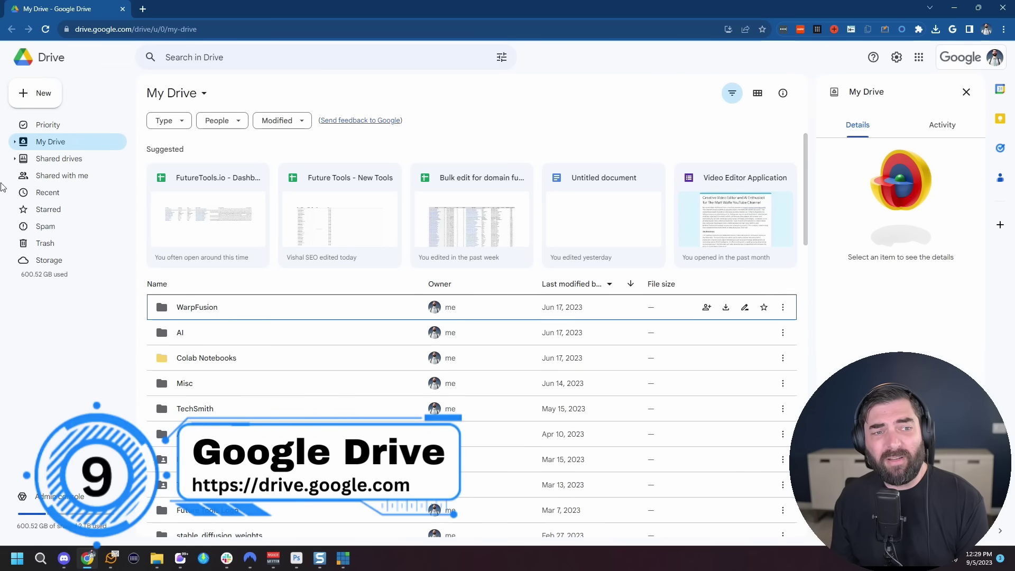
pyautogui.click(53, 87)
# - In a new Sheet, insert an AI workout table tracking sets and reps, then begin a meal-planning prompt
pyautogui.click(74, 174)
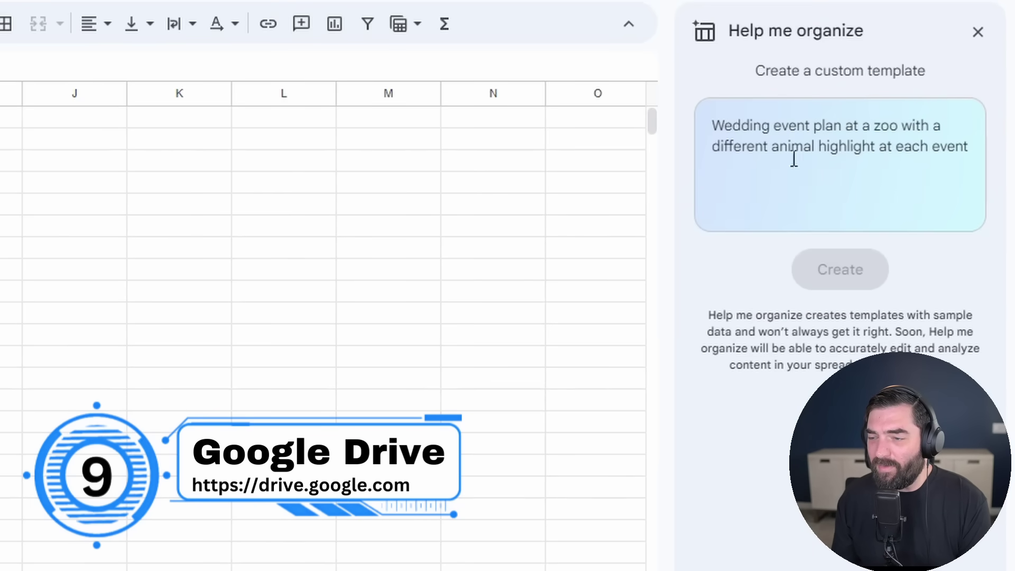
pyautogui.click(809, 187)
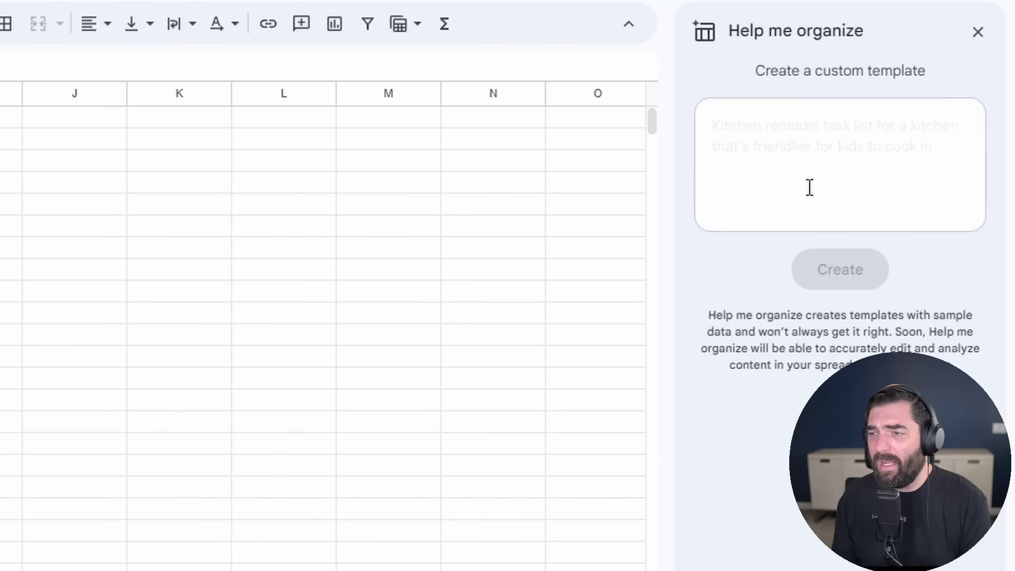
pyautogui.write('A daily workout')
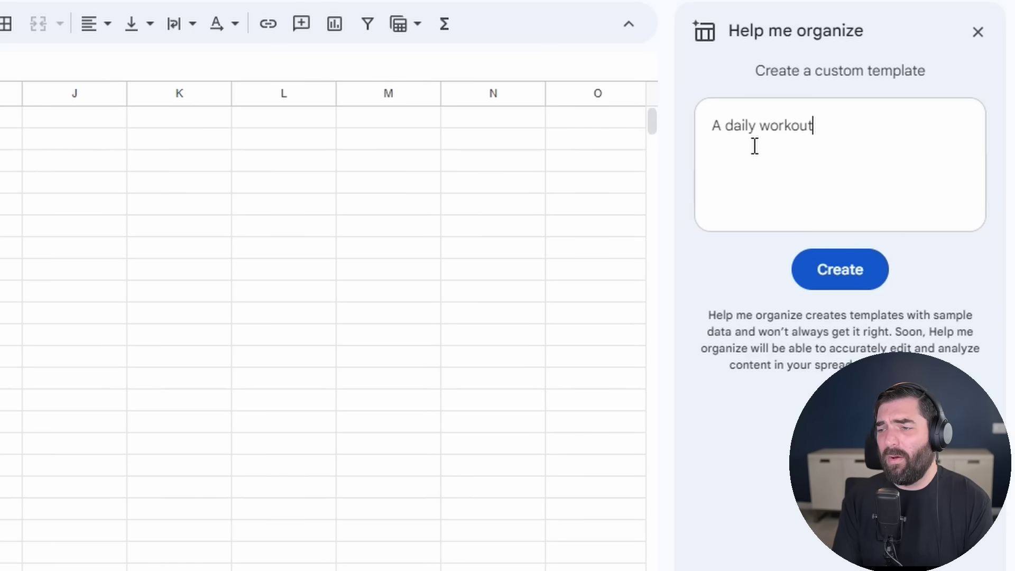
pyautogui.write(' routine that tracks ')
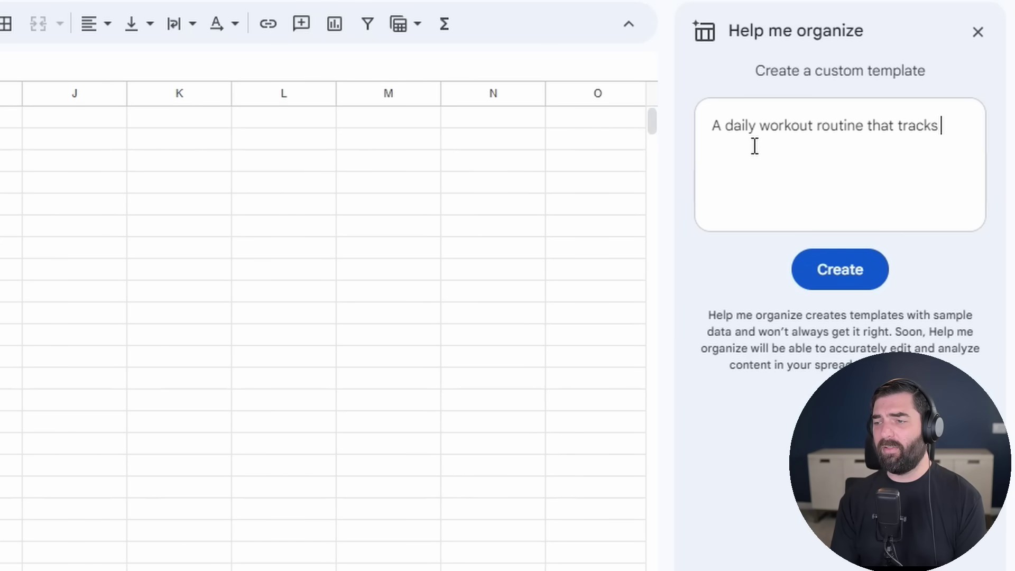
pyautogui.write('sets and reps')
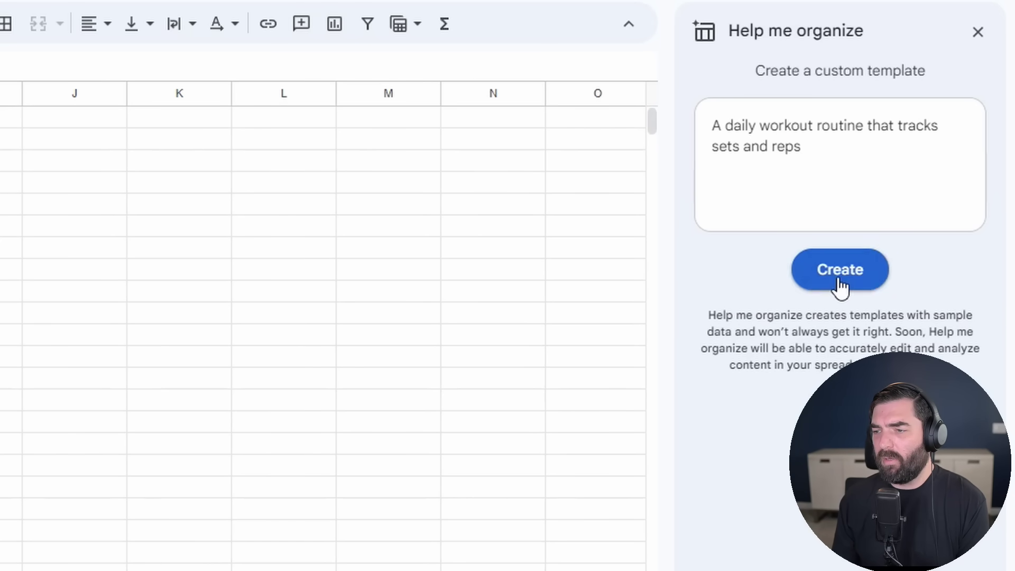
pyautogui.click(835, 277)
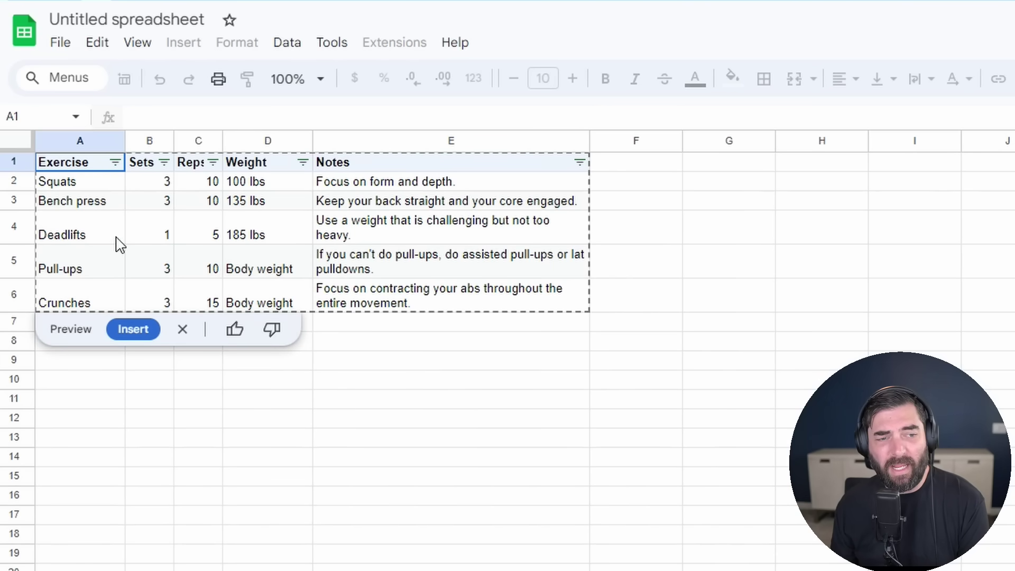
pyautogui.click(133, 331)
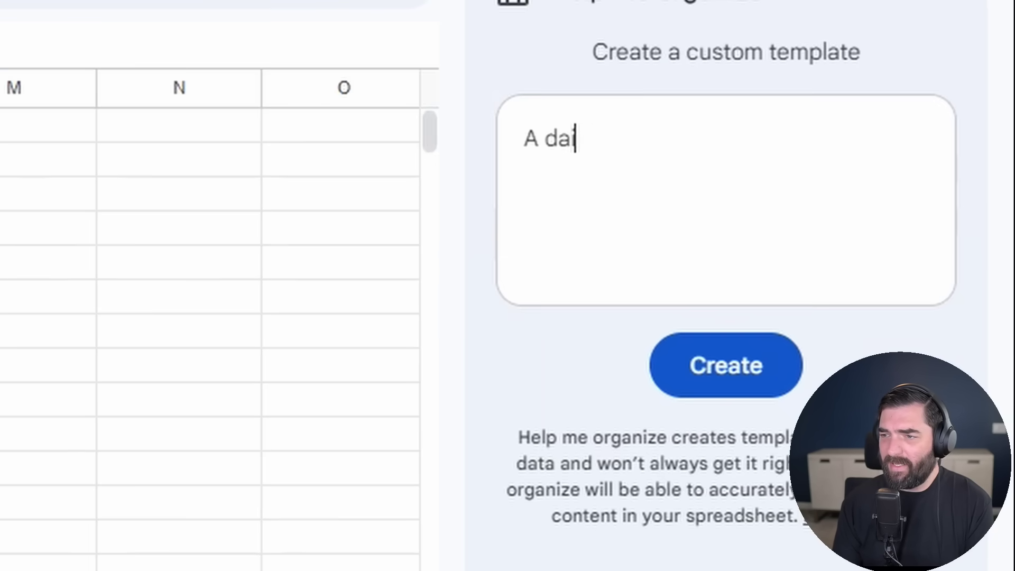
pyautogui.write('ng tem')
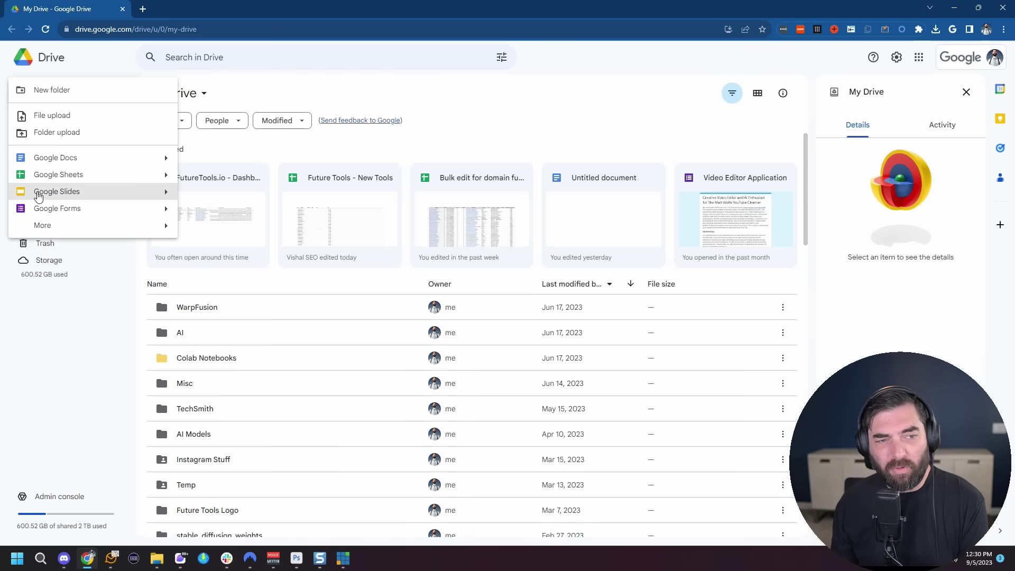
# - In a new Doc, generate a 10-chapter history-of-AI book outline and view its refine options
pyautogui.click(69, 160)
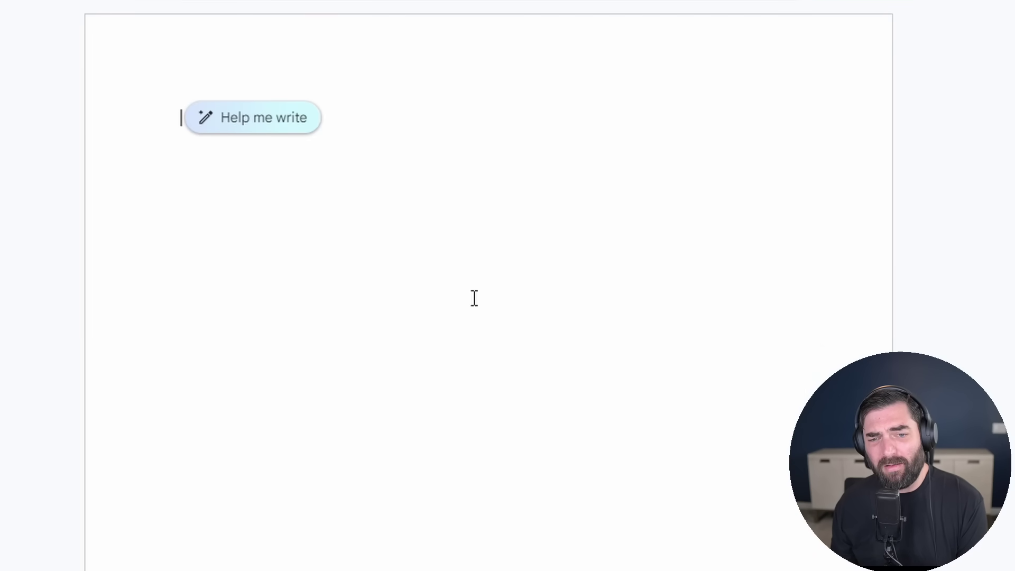
pyautogui.click(252, 117)
pyautogui.write('An outline f')
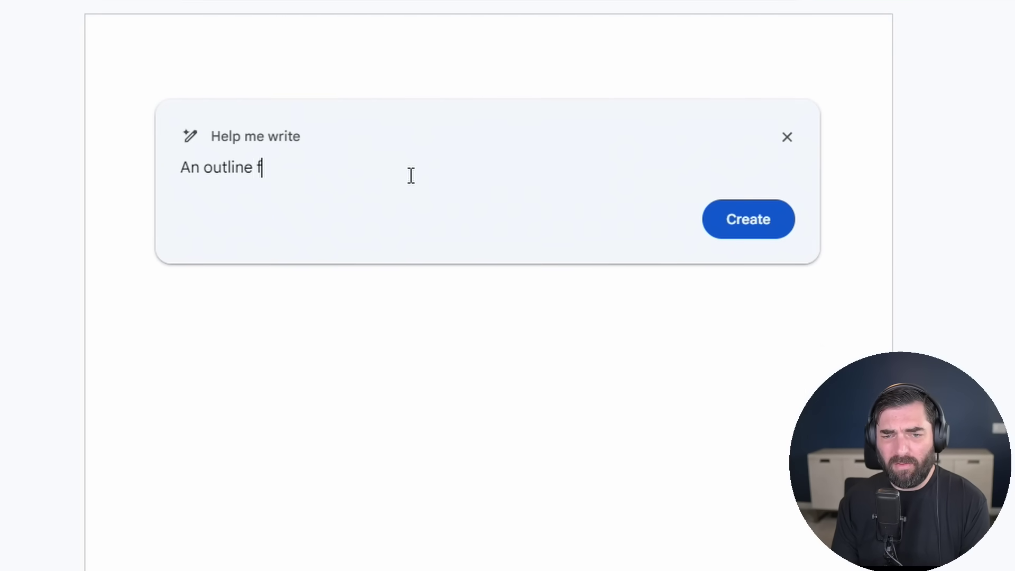
pyautogui.write('or a 10 chapter')
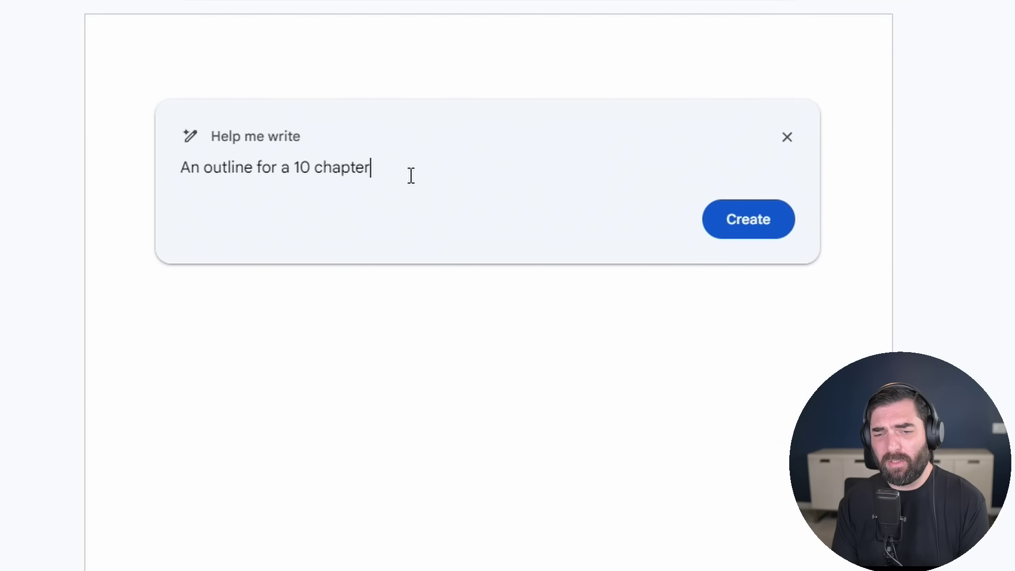
pyautogui.write(' book about the history of AI')
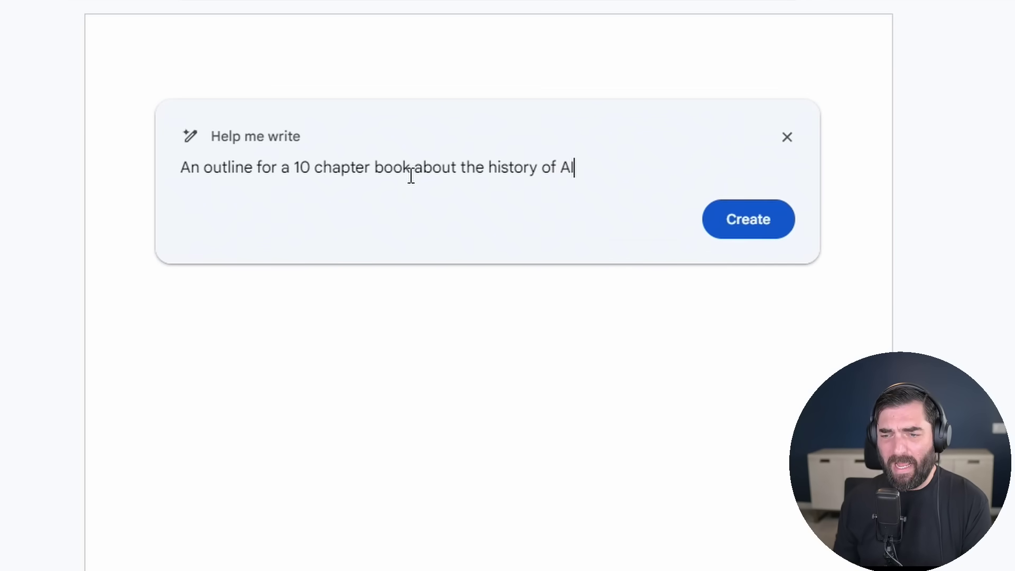
pyautogui.press('Return')
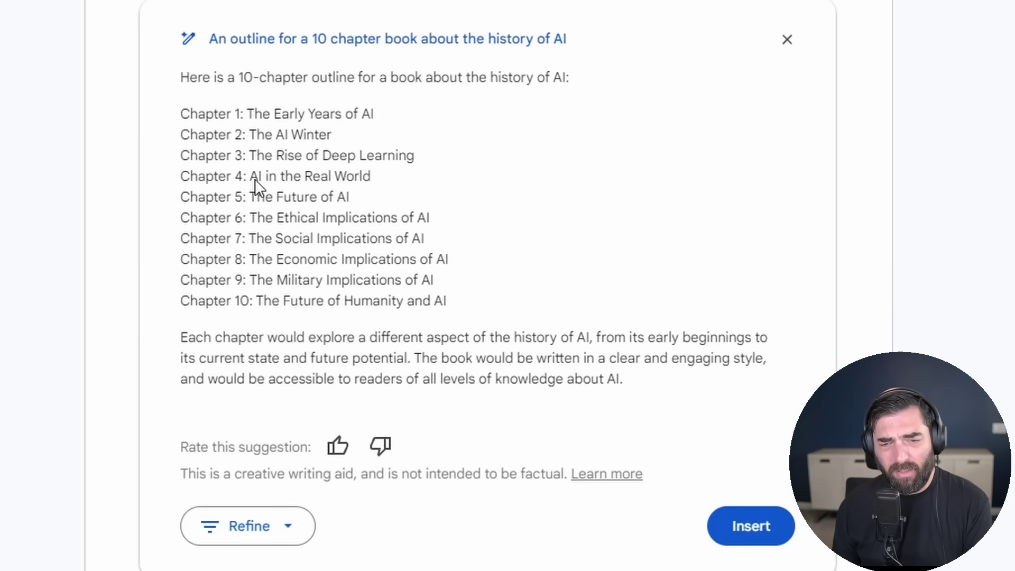
pyautogui.click(294, 527)
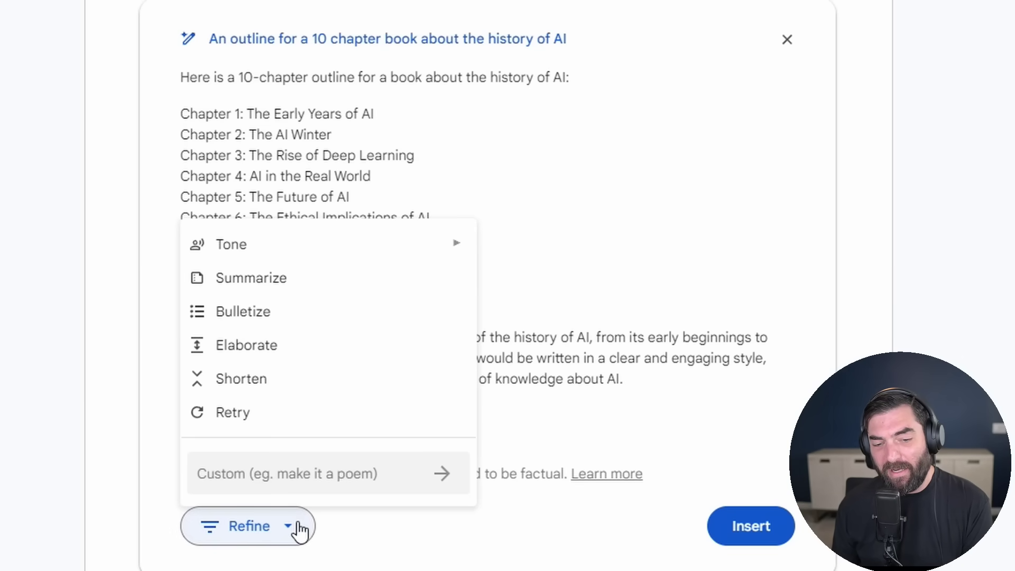
pyautogui.moveTo(275, 265)
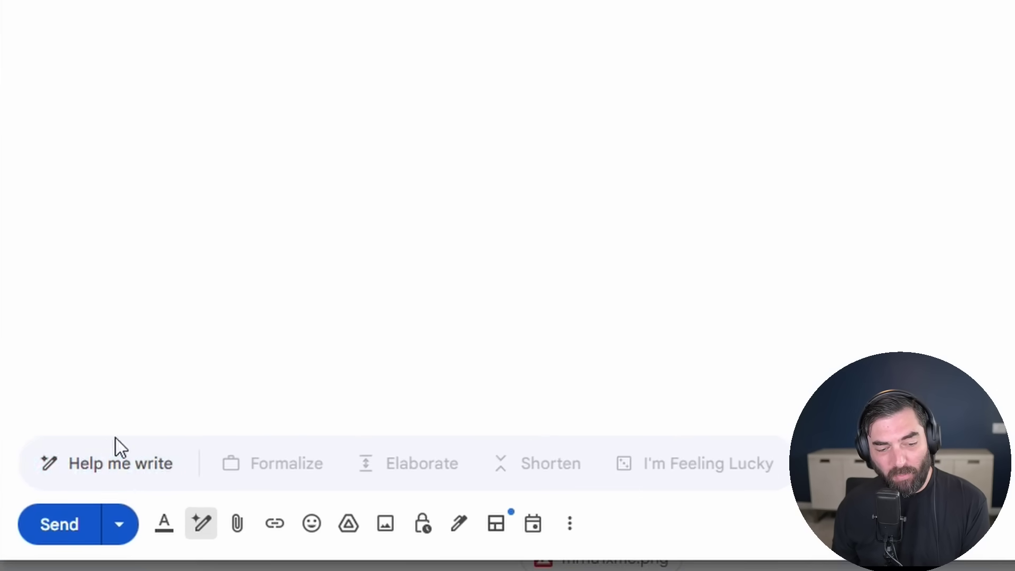
# - Ask Help me write for an email thanking them for the lunch invite but declining as too busy
pyautogui.click(124, 472)
pyautogui.write("Thank this person for inviting me to lunch but decline because I'm too busy")
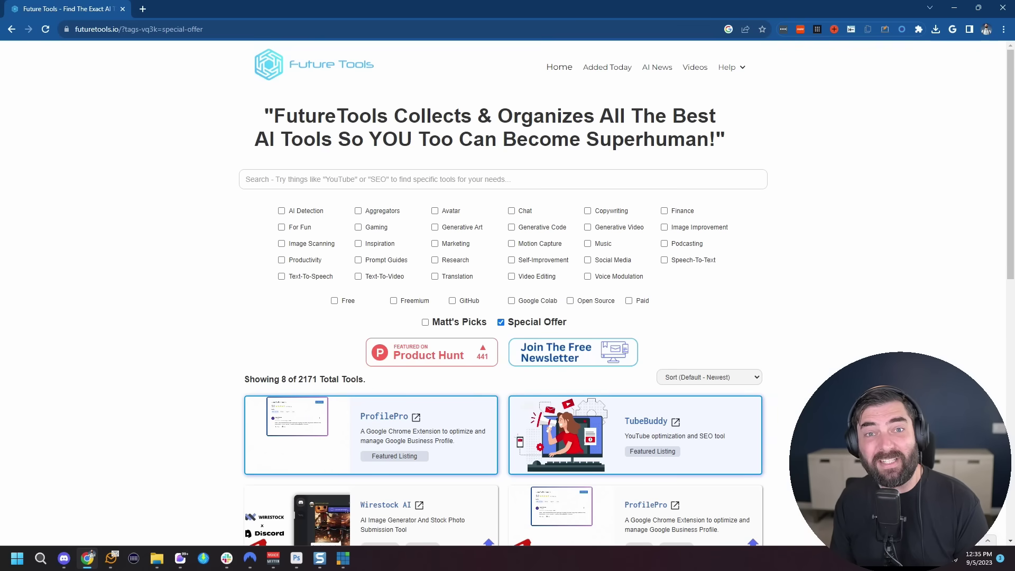
pyautogui.click(501, 322)
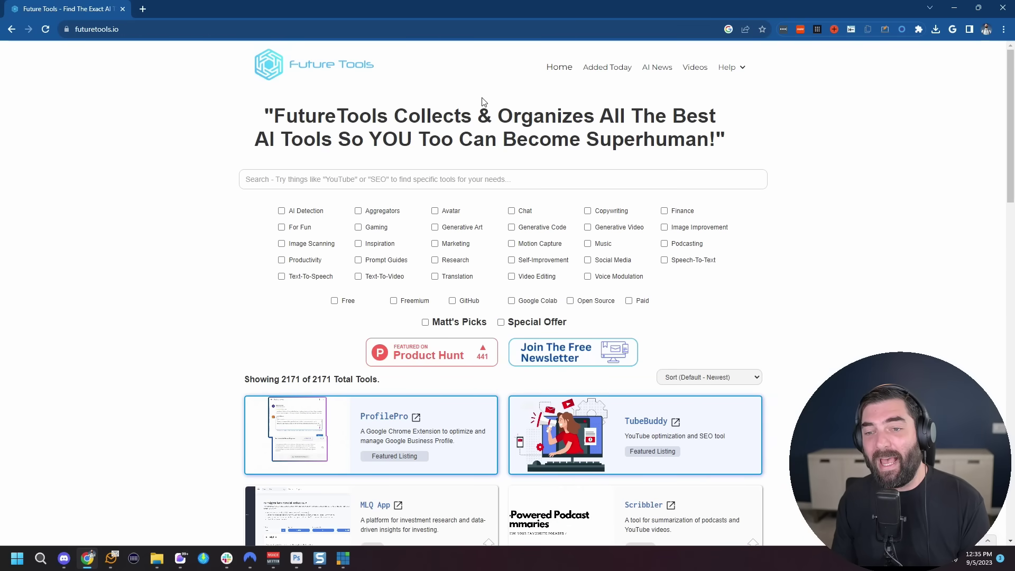
pyautogui.click(592, 73)
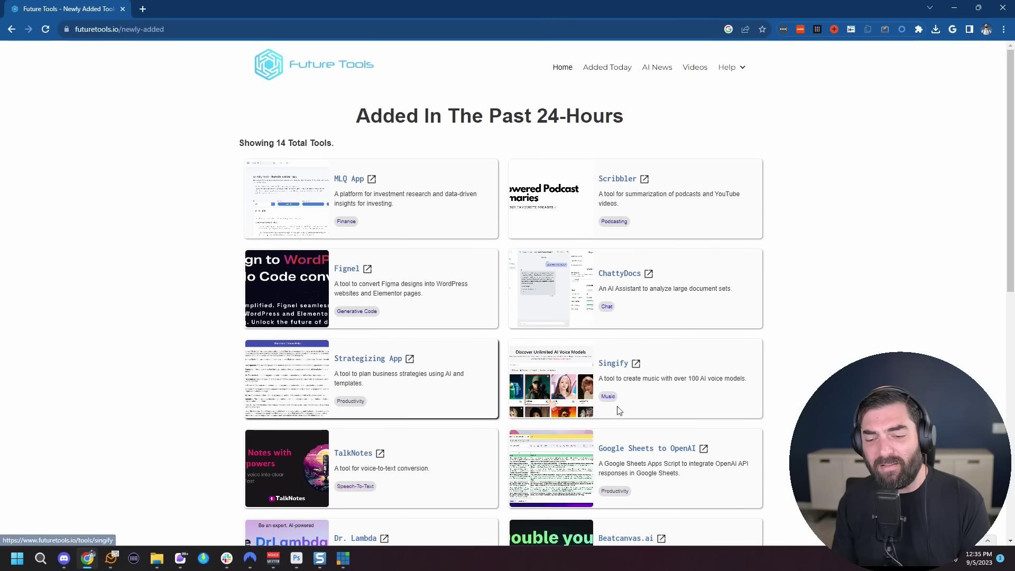
pyautogui.scroll(-5, 828, 377)
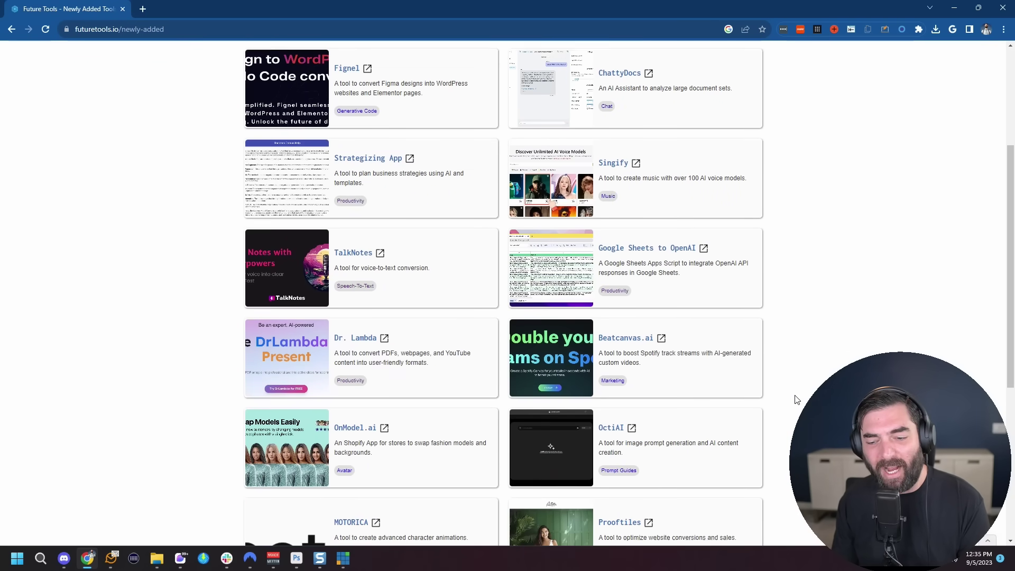
pyautogui.scroll(5, 735, 159)
pyautogui.moveTo(729, 67)
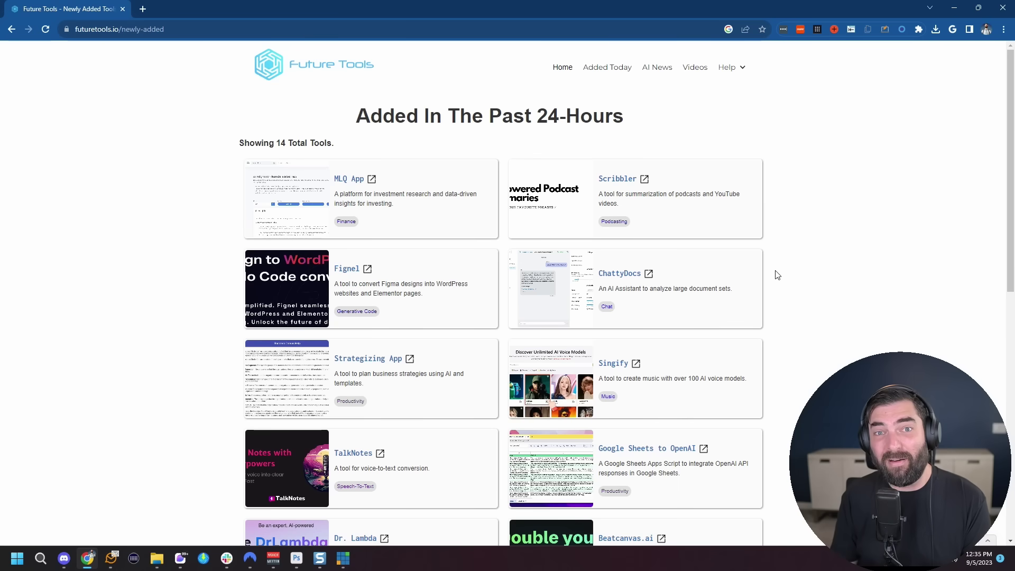
pyautogui.click(332, 84)
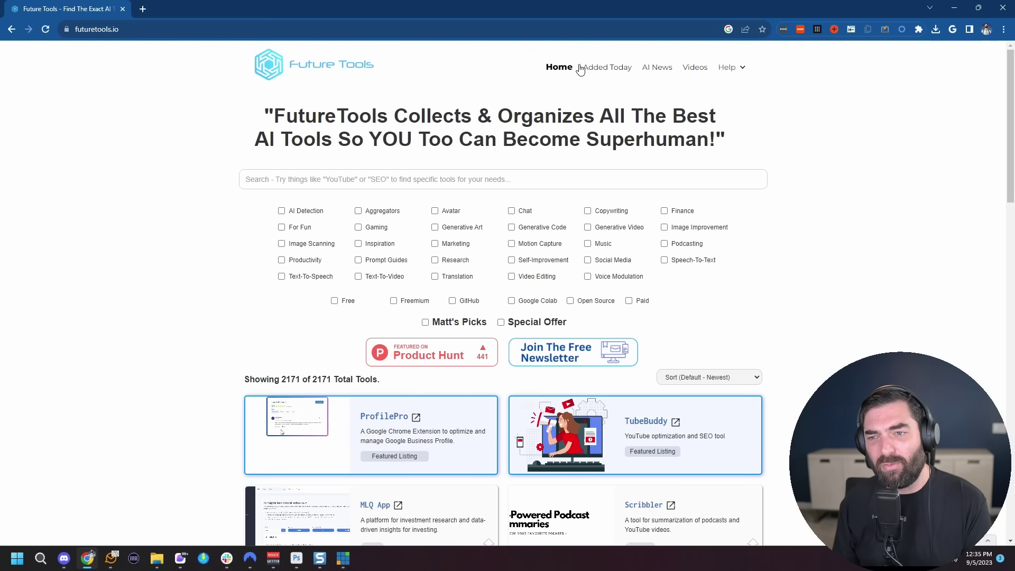
pyautogui.click(657, 67)
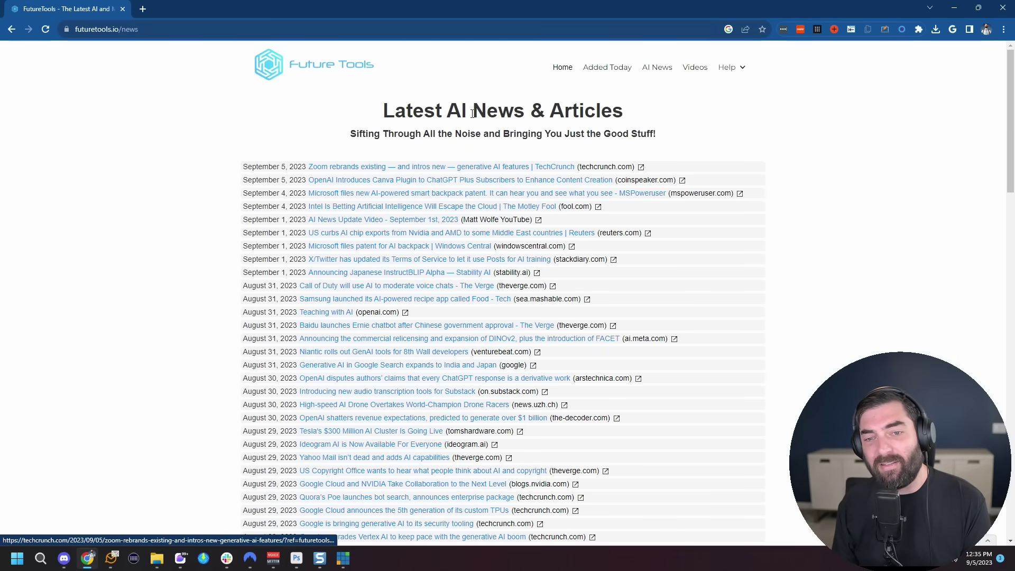
pyautogui.click(316, 76)
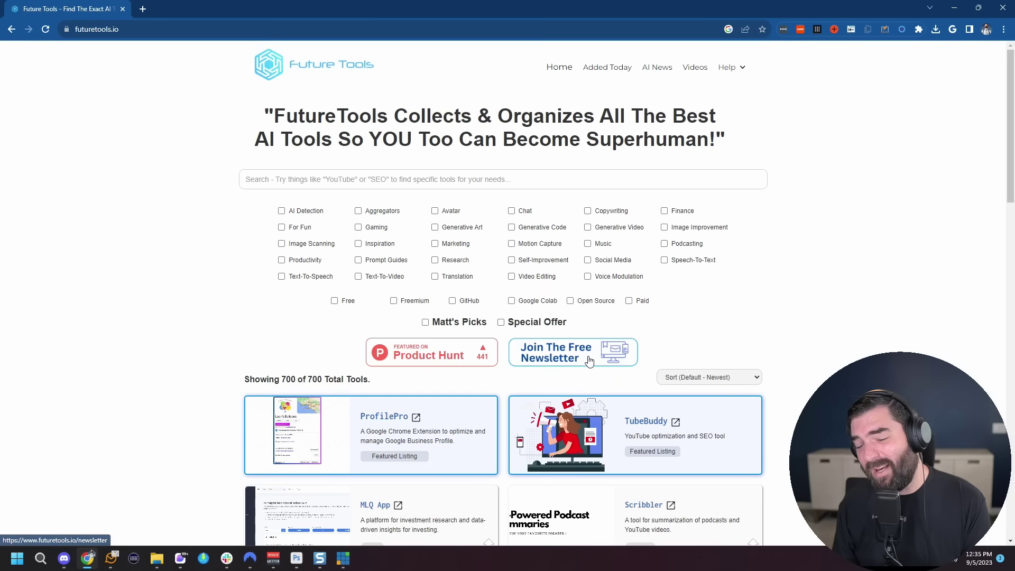